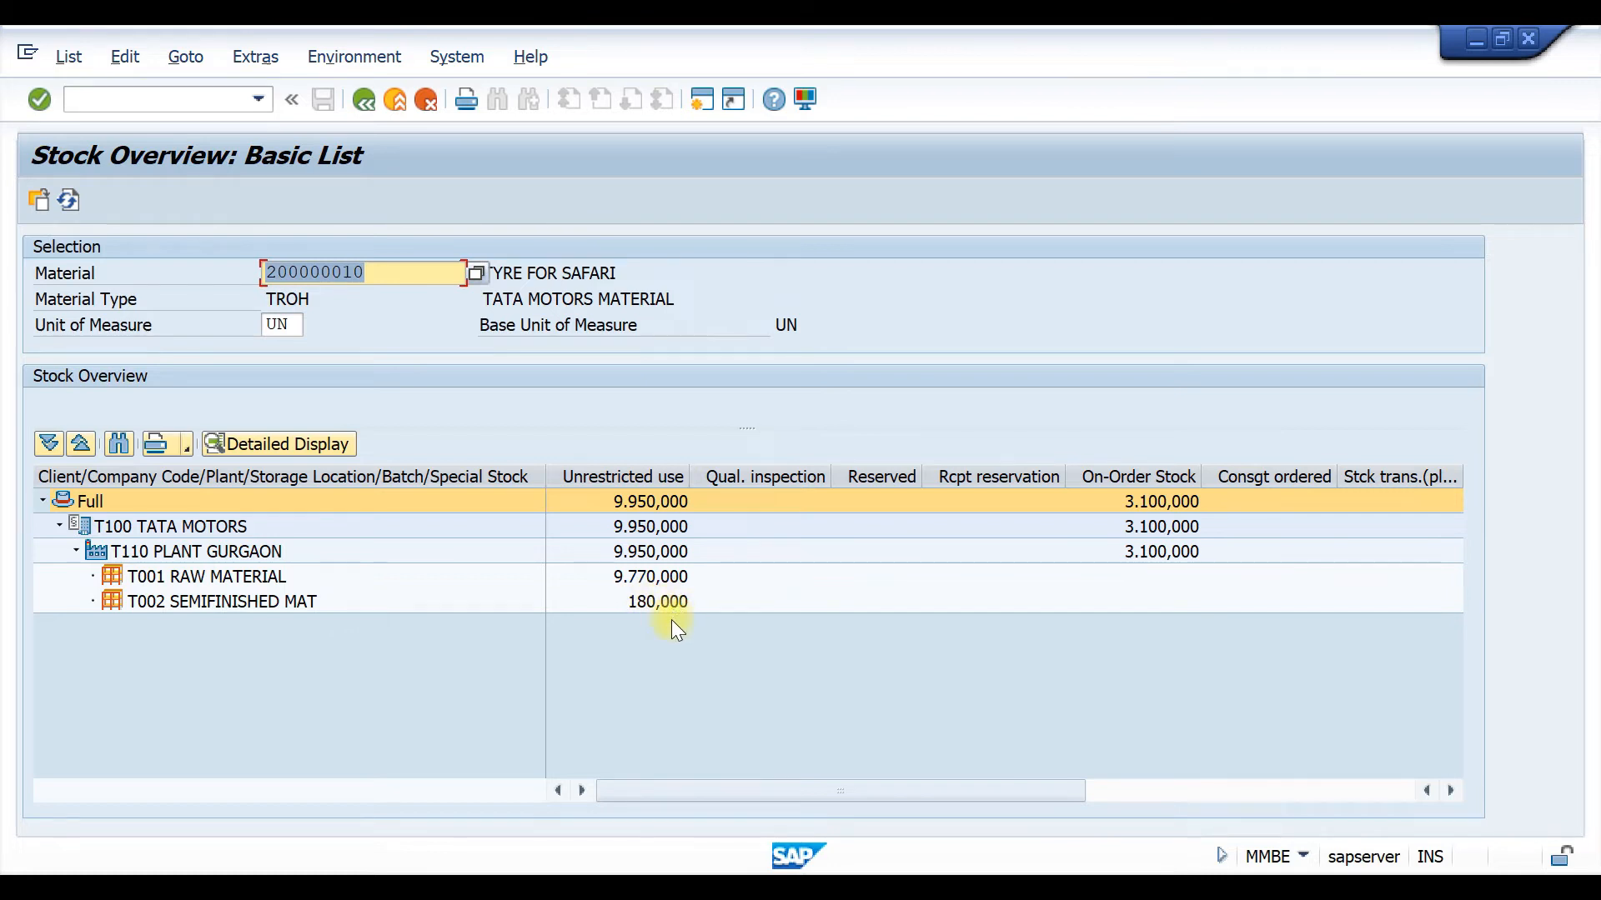
Step: Switch to the MIGO transfer posting session and set the default movement type to 313
key(alt+Tab)
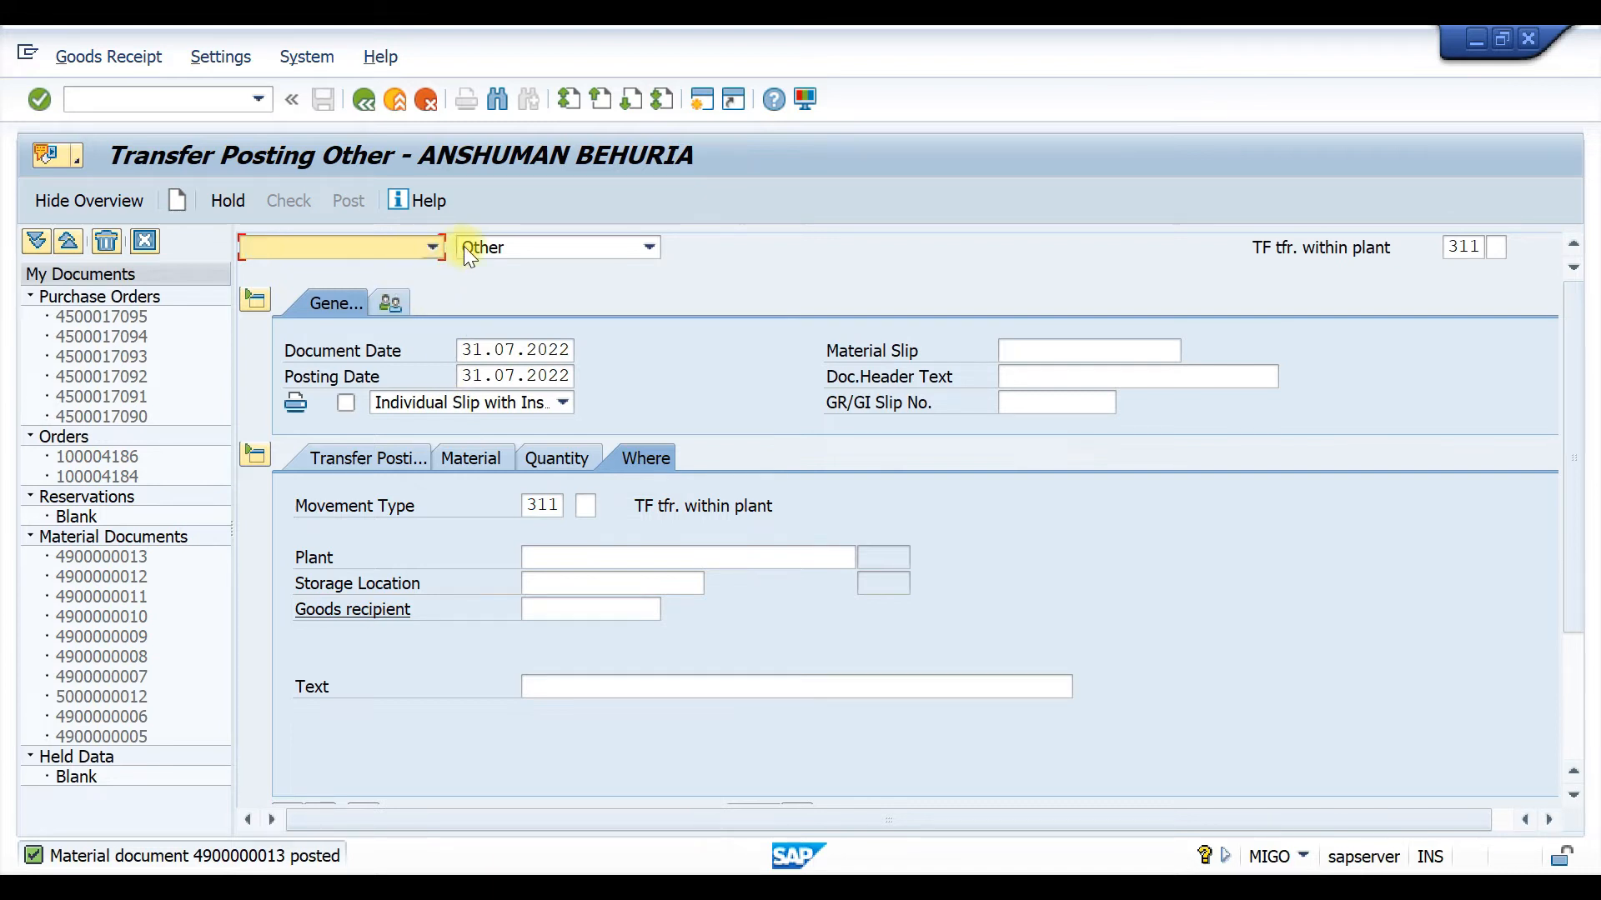
click(635, 243)
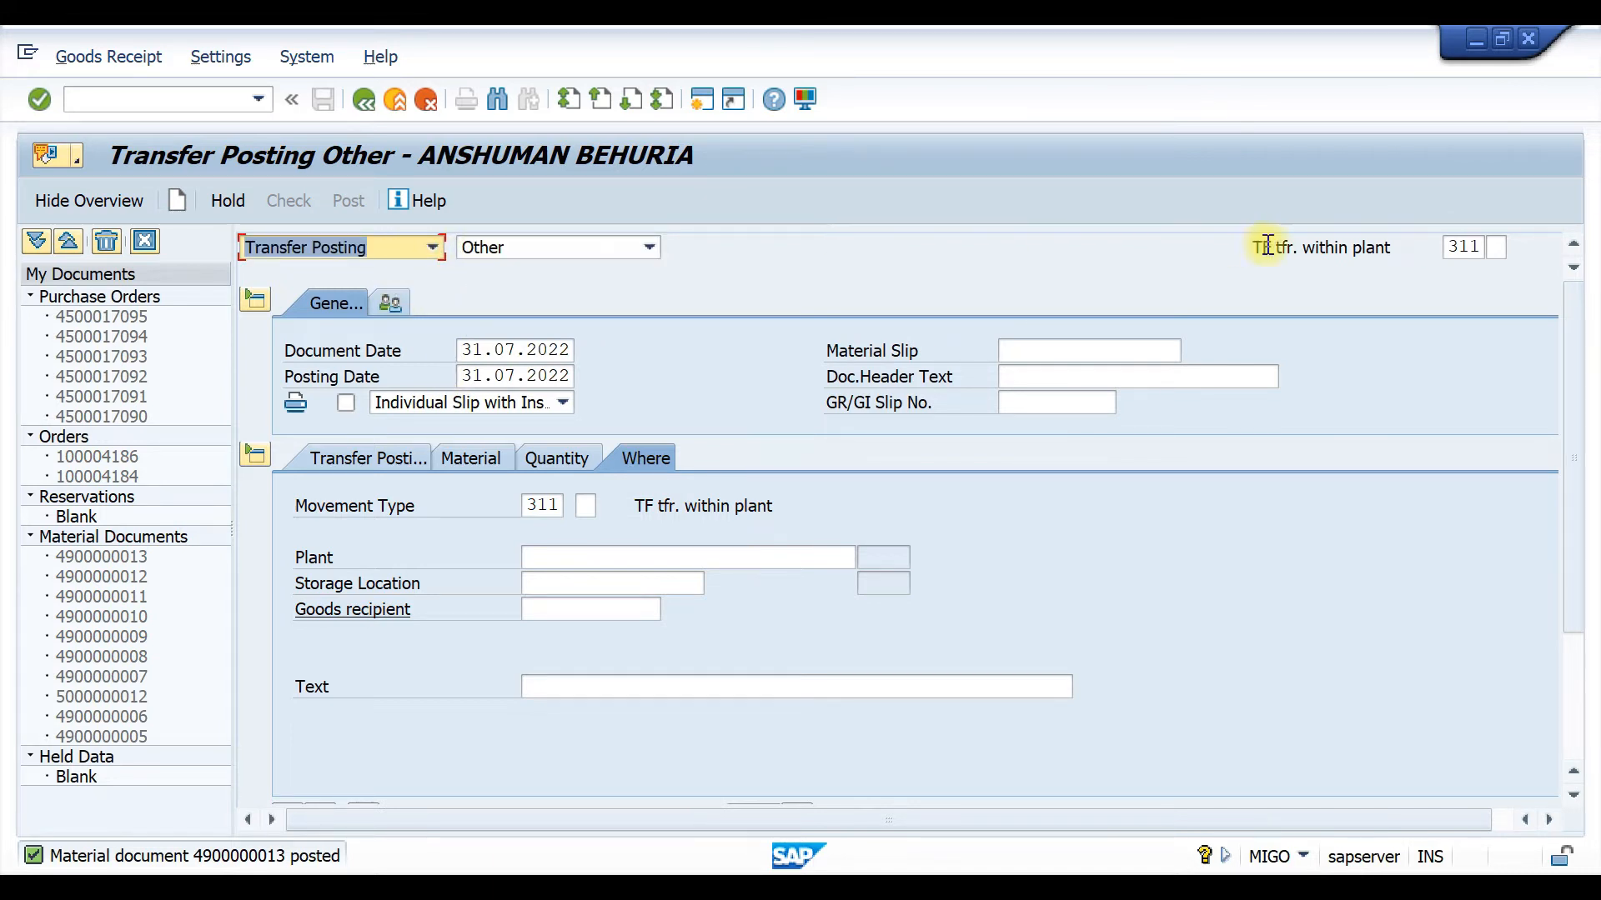
click(1470, 247)
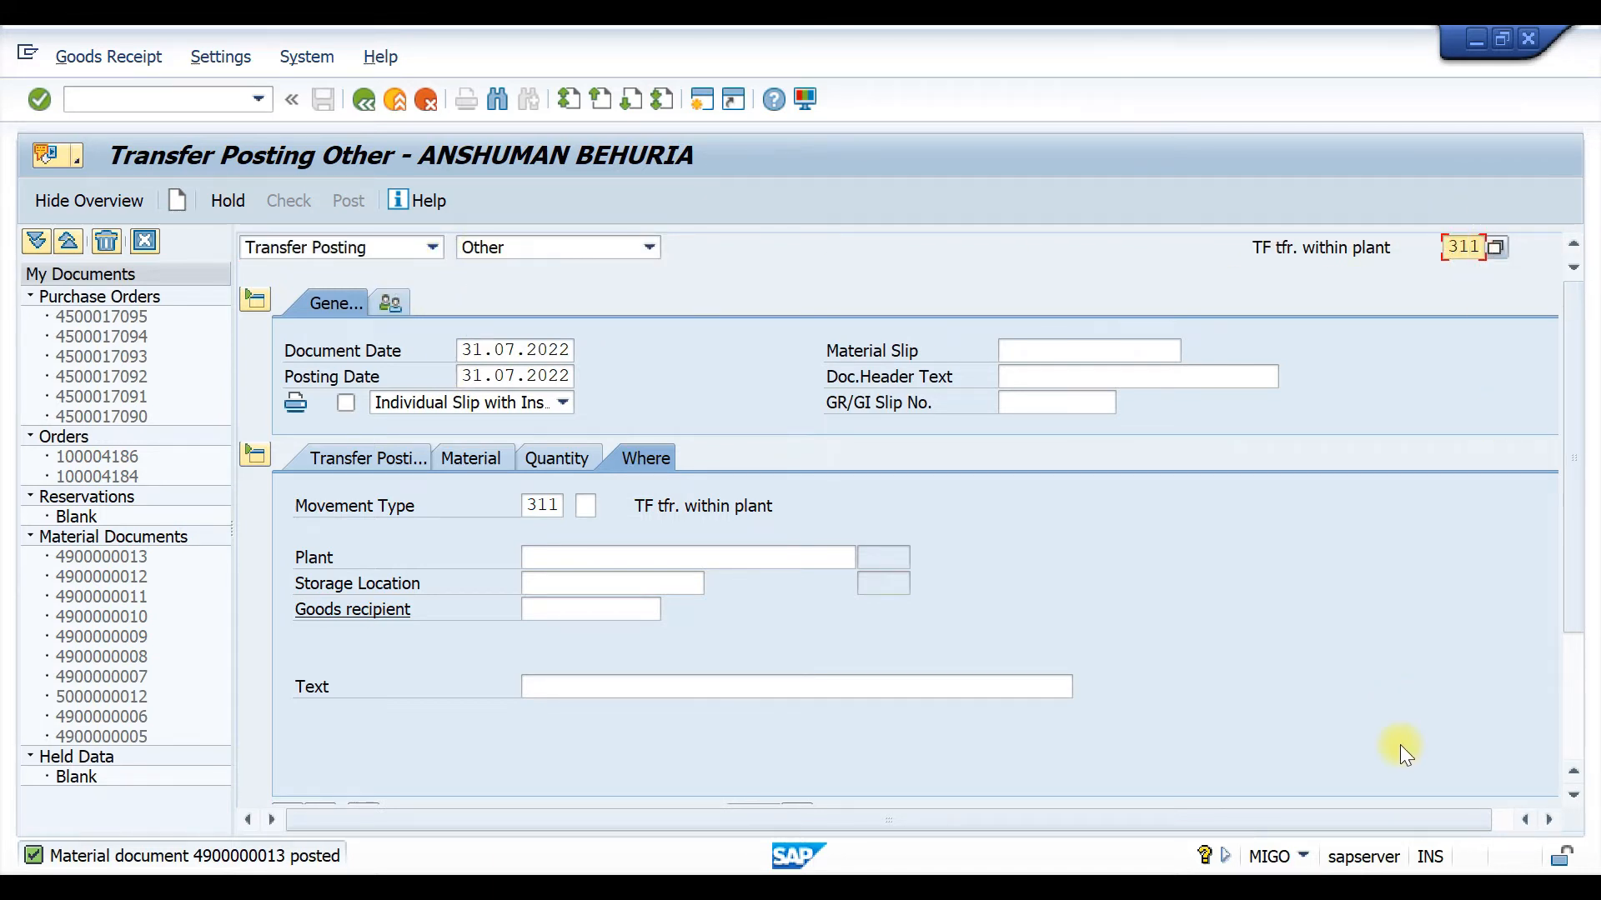
key(Delete)
text(3)
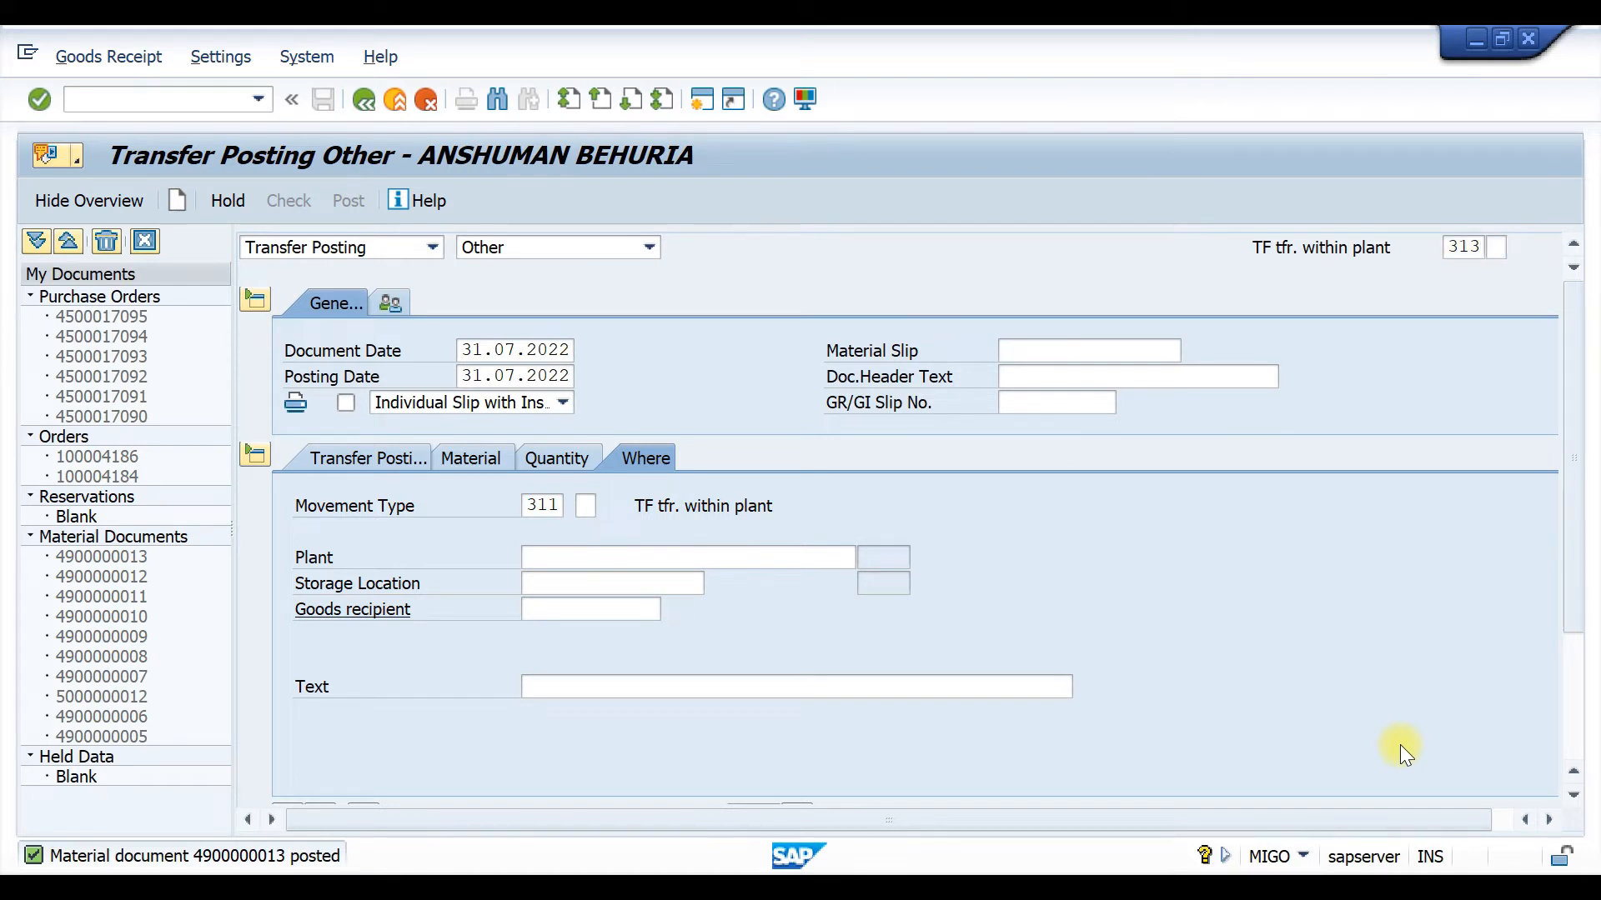
key(Return)
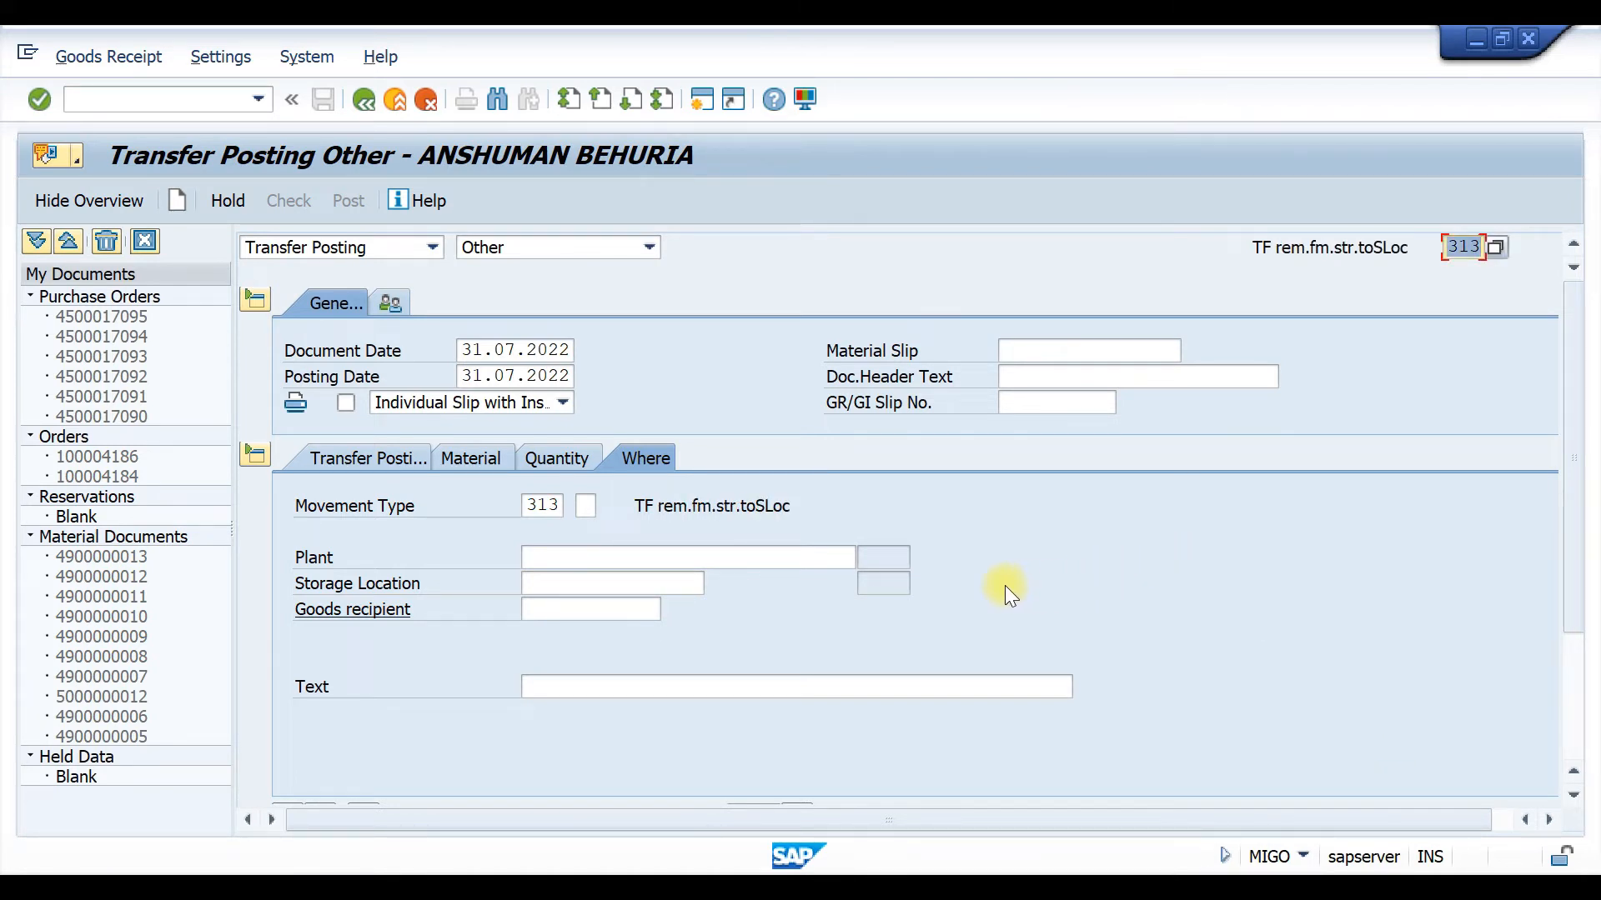
Step: Enter material 200000010 with source plant T110 and storage location T001, and set the destination storage location to T002
click(358, 458)
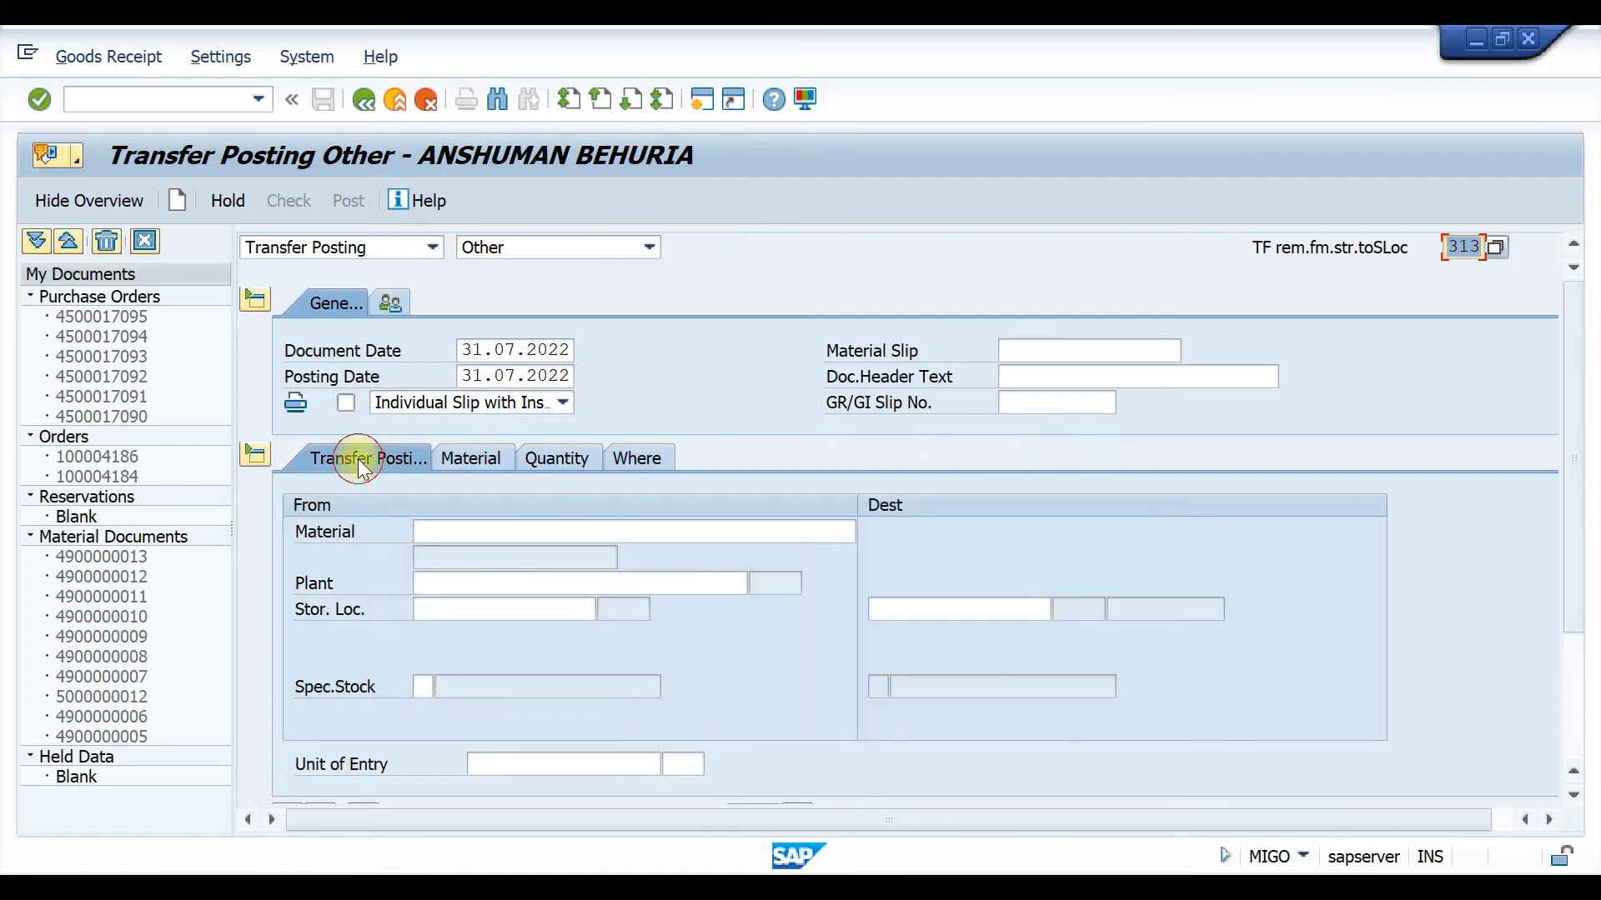
click(475, 531)
click(488, 555)
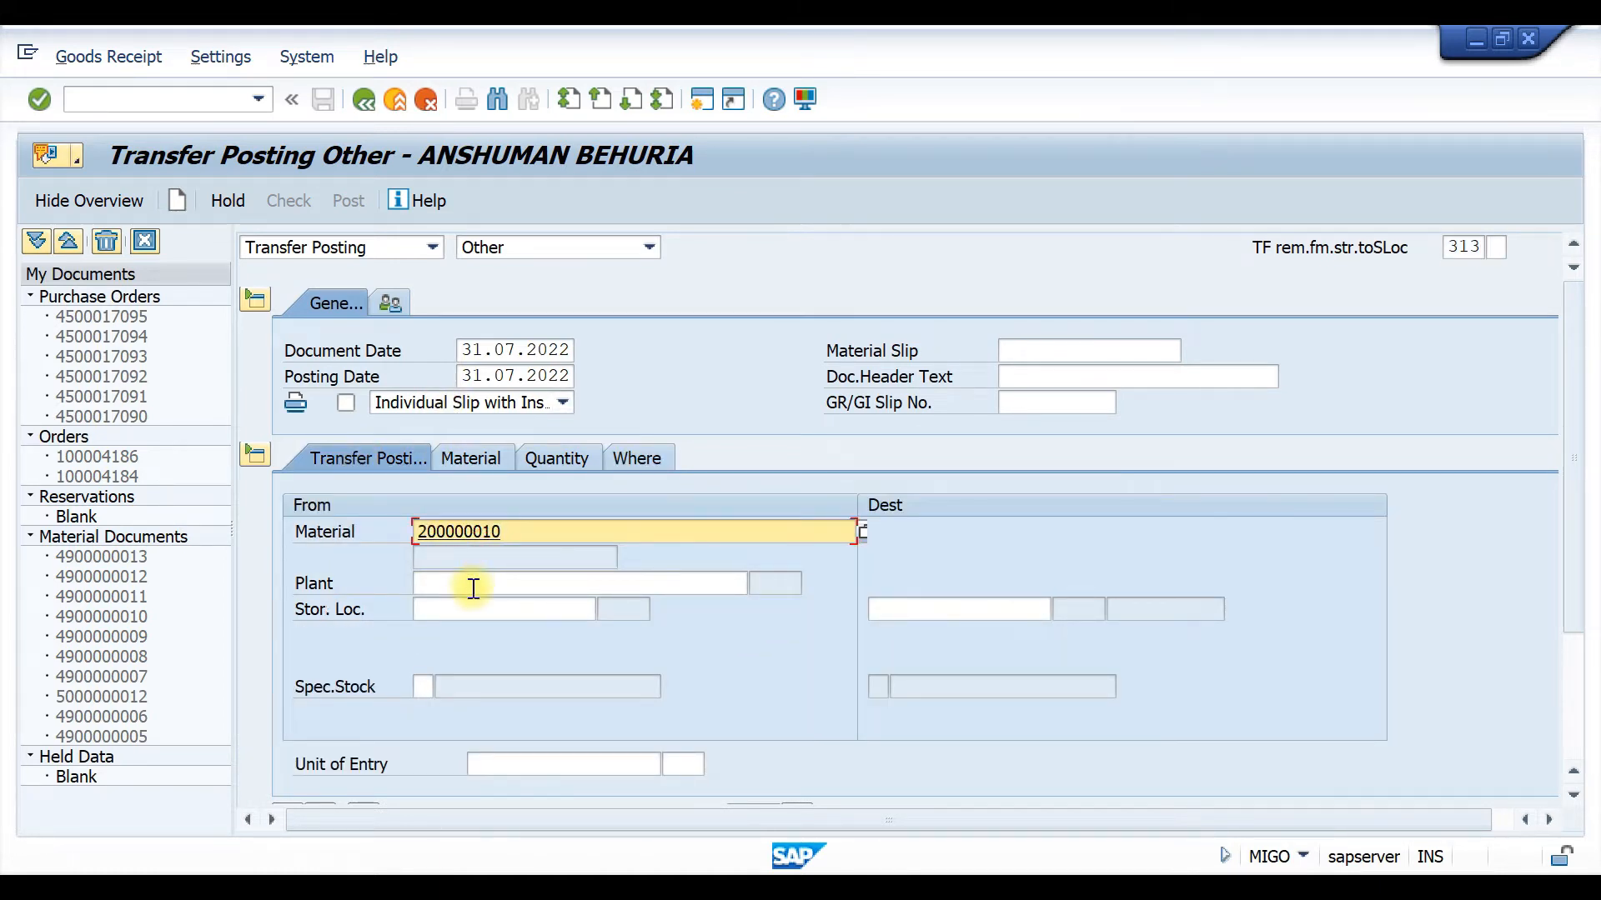
click(471, 583)
click(488, 610)
click(475, 609)
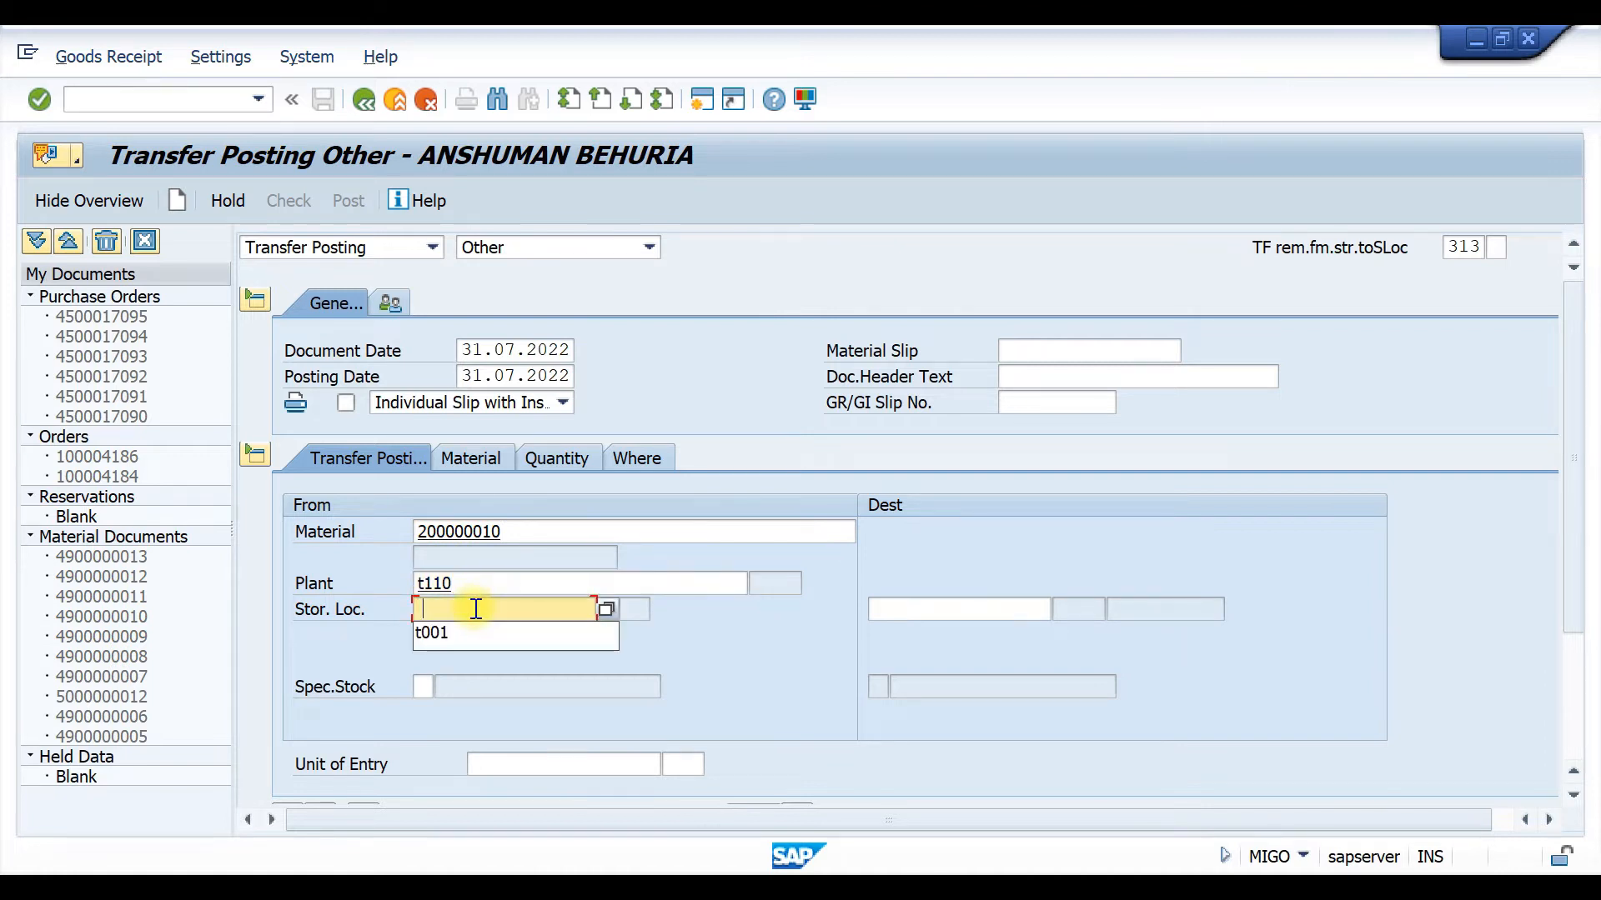
click(463, 632)
click(922, 611)
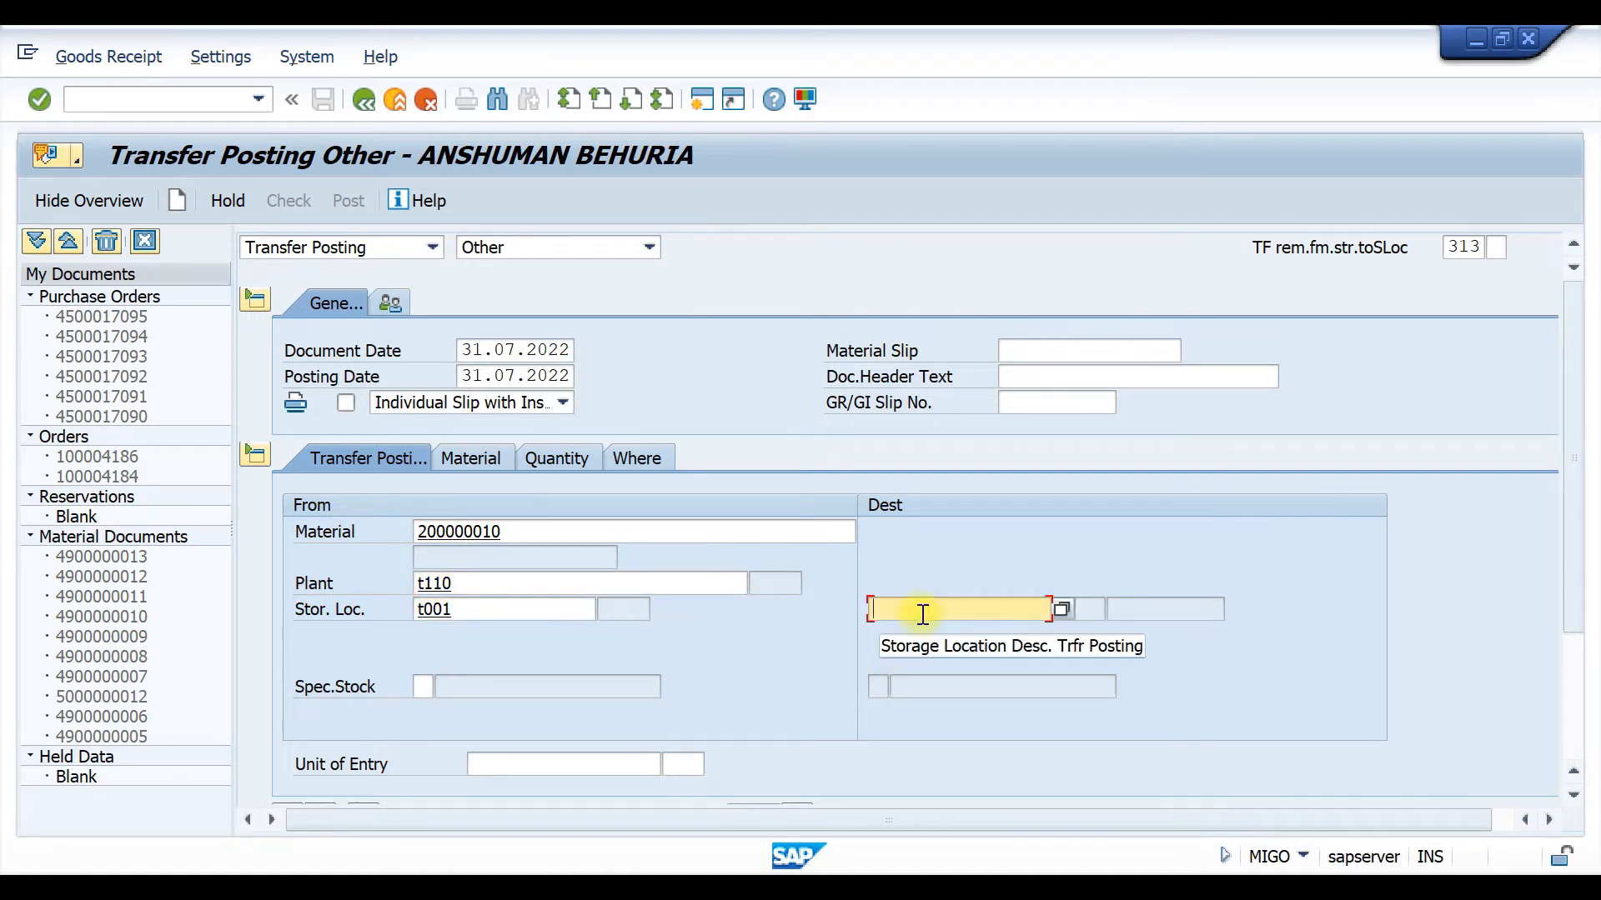
click(900, 633)
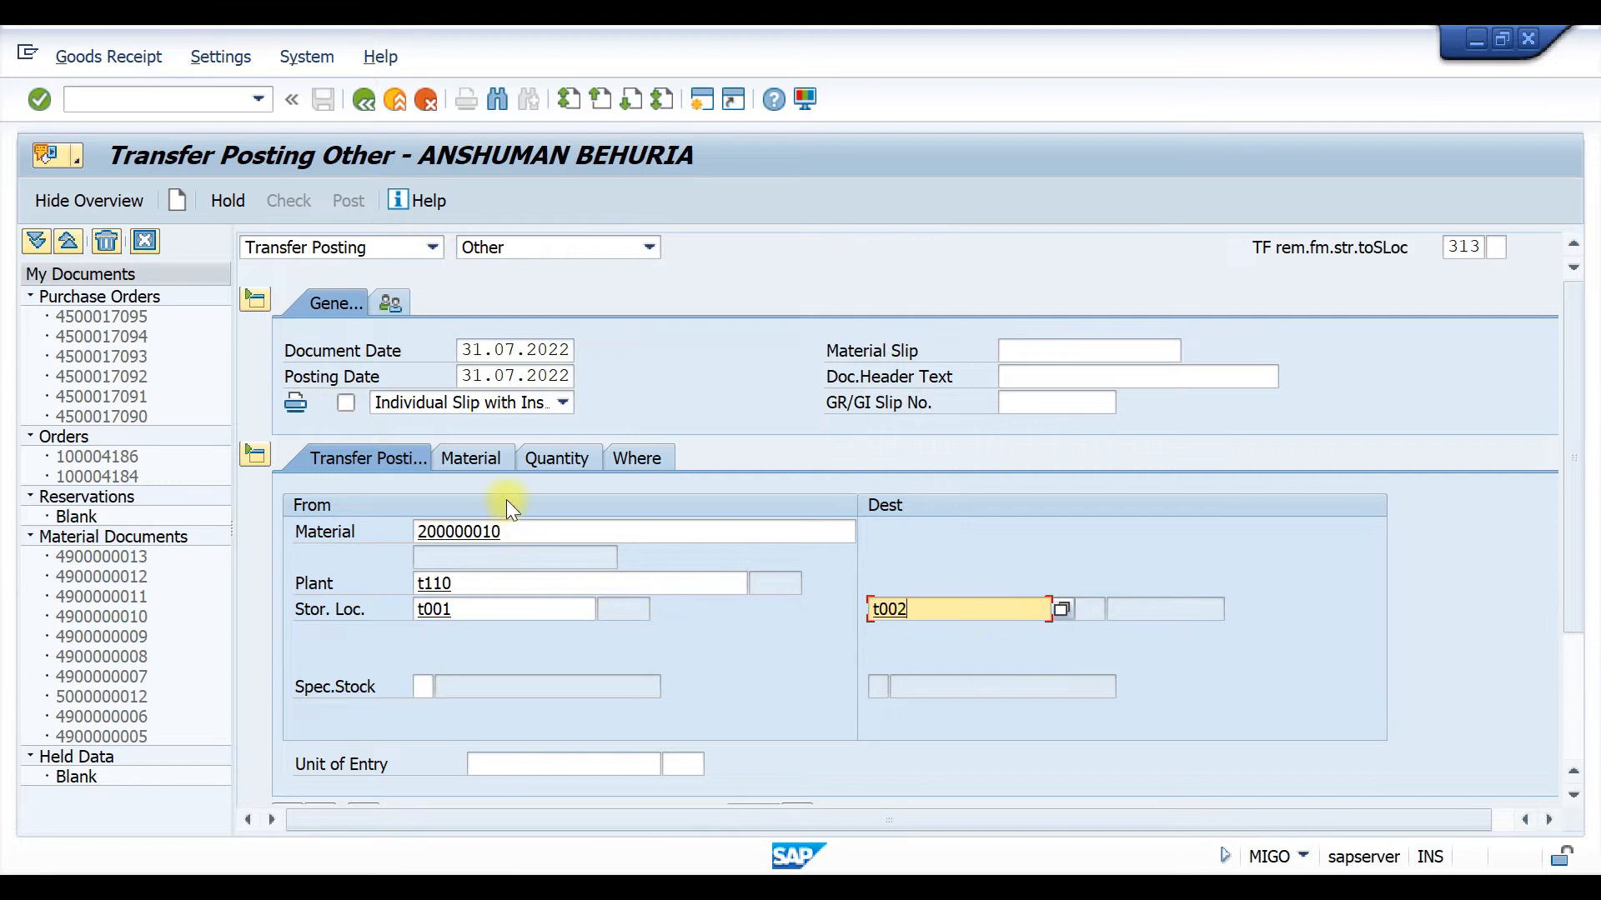
Step: Set the transfer's quantity in unit of entry to 50
click(575, 458)
click(550, 515)
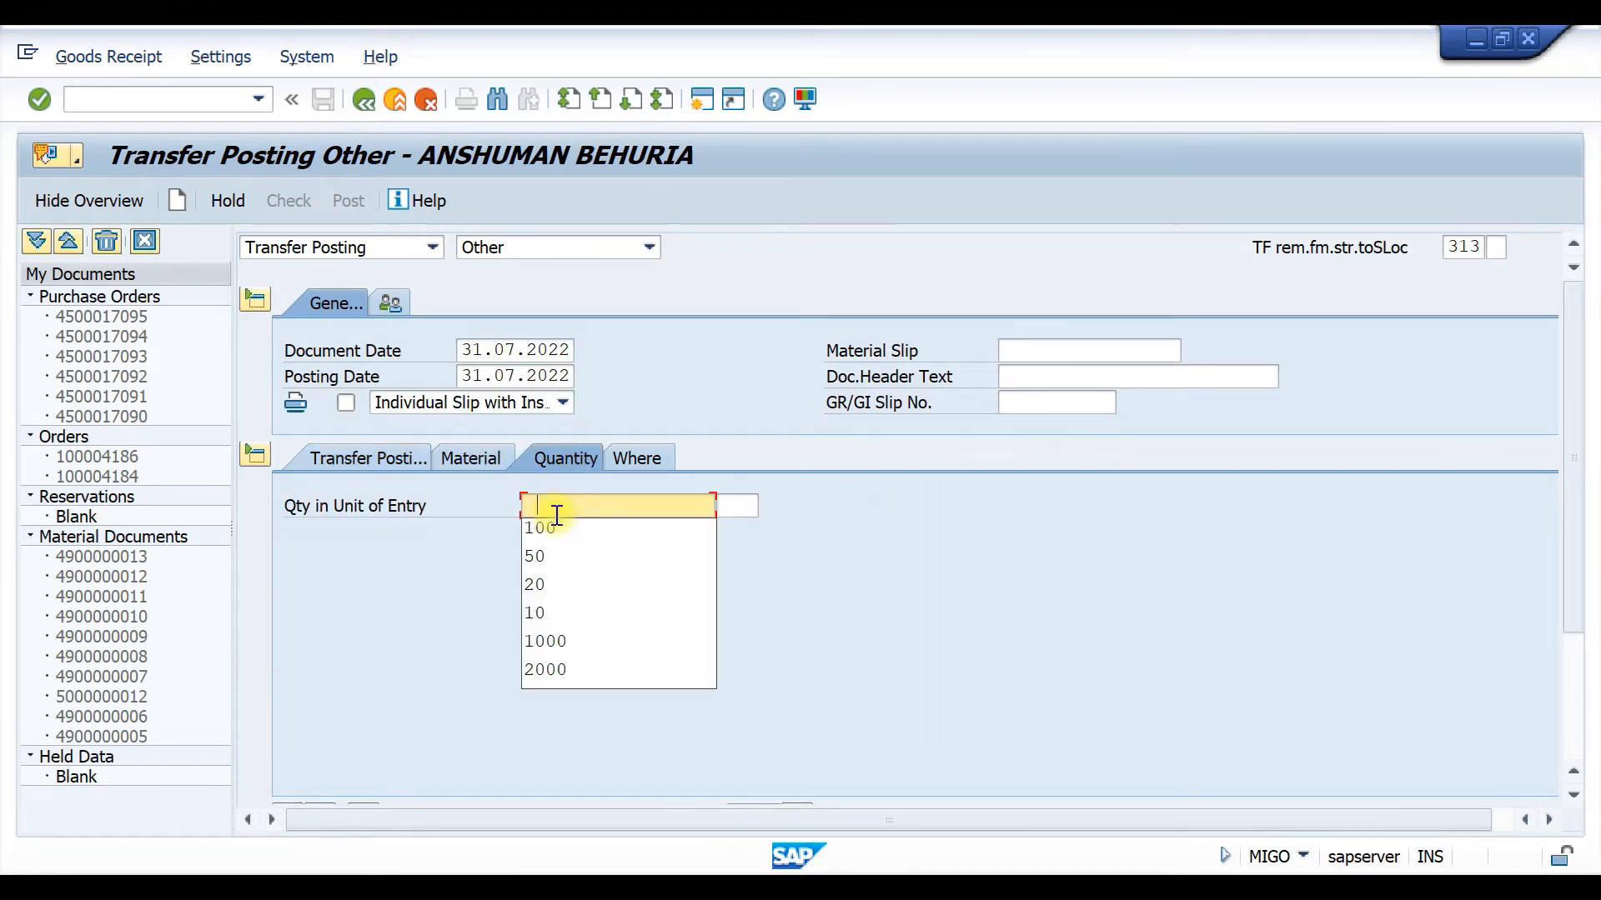
click(542, 558)
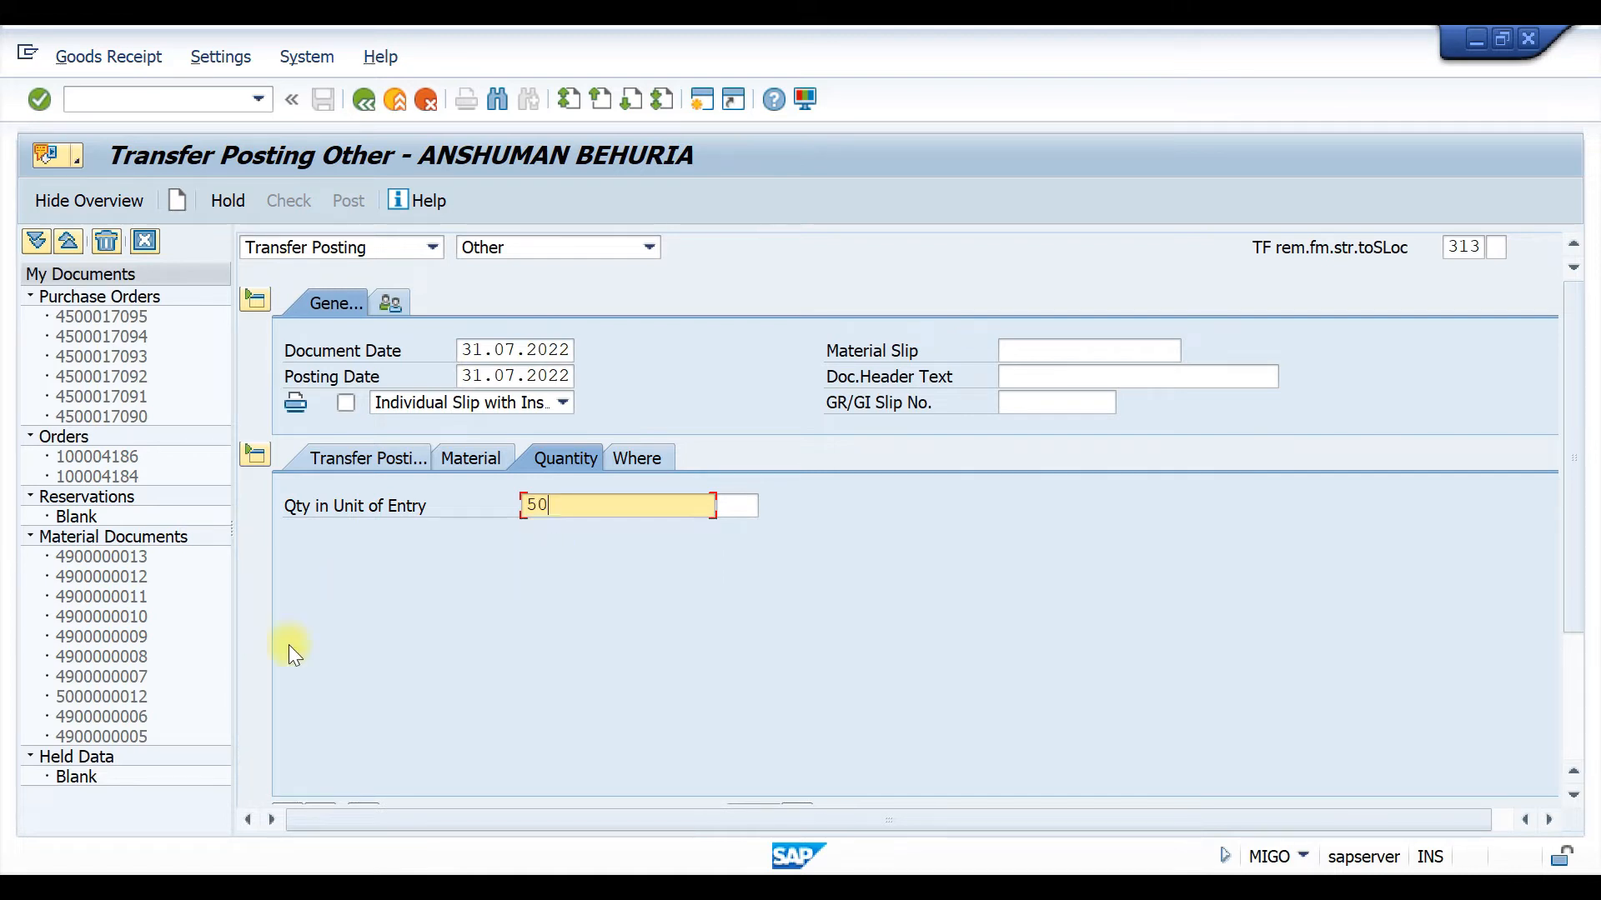
Step: Set the item's Where details to plant T110 and storage location T001, and transfer the entries into the posting
click(639, 457)
click(558, 560)
click(553, 580)
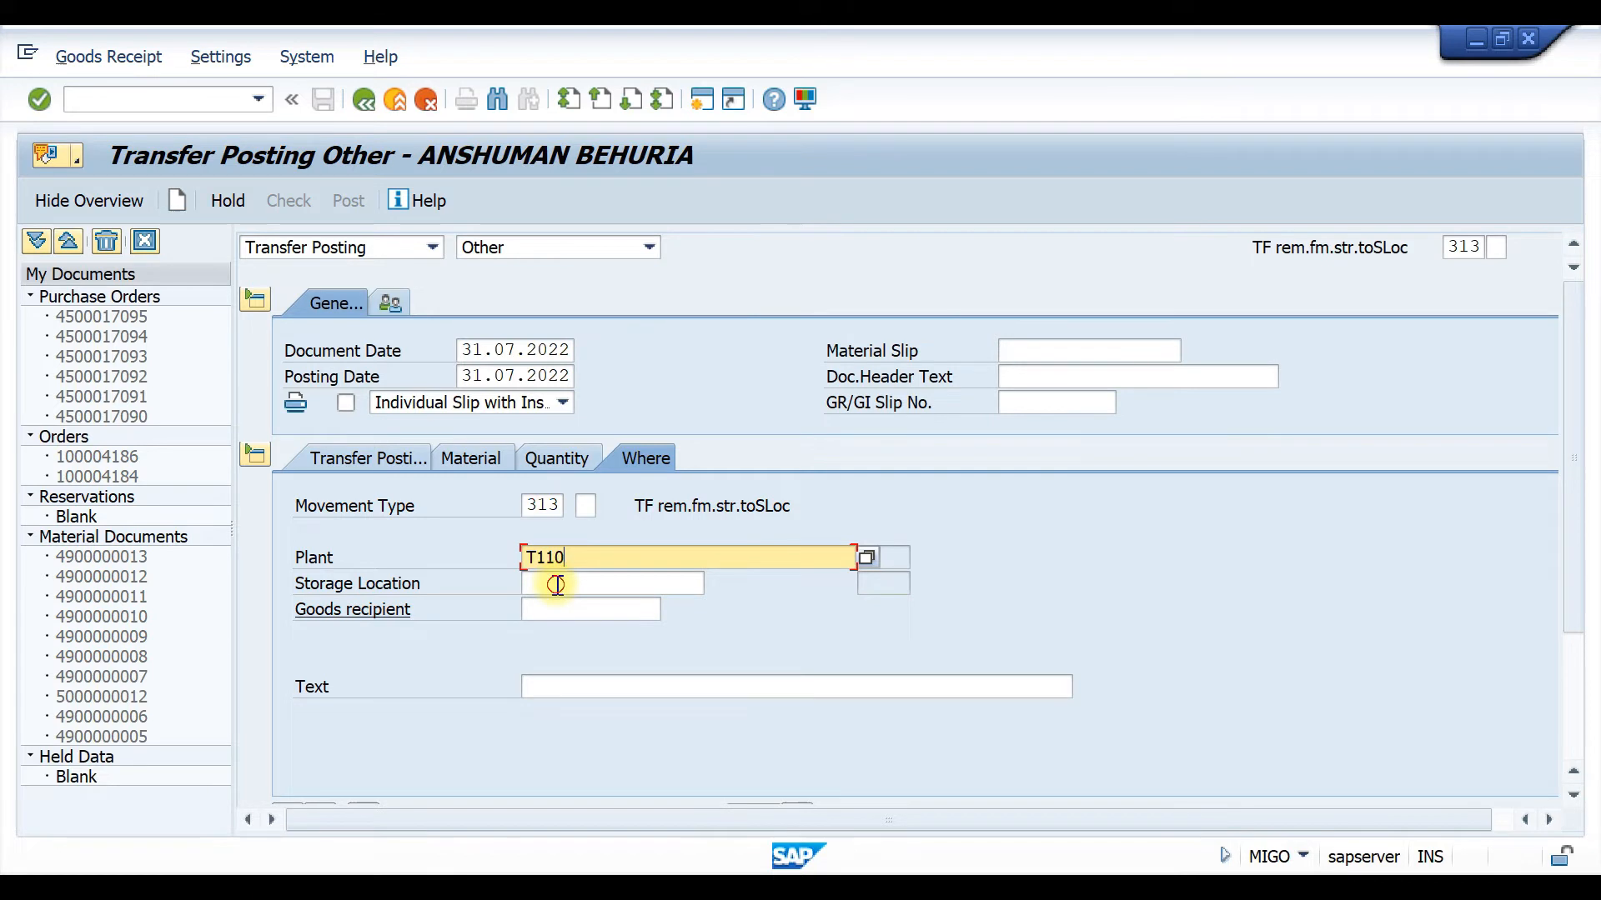
click(555, 584)
click(557, 610)
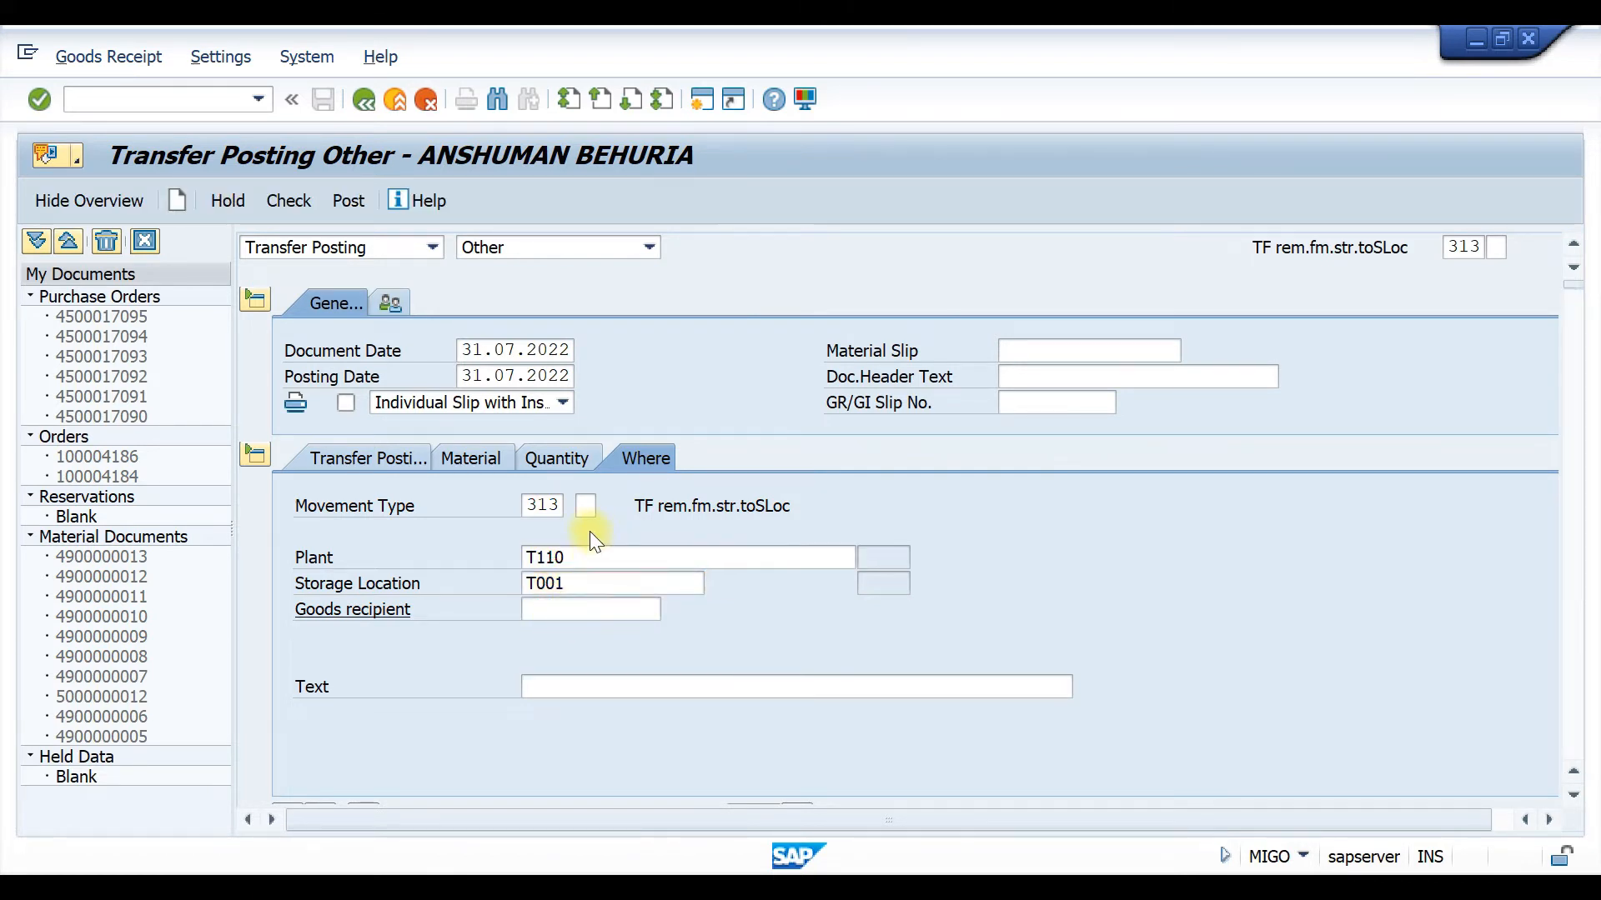
key(Return)
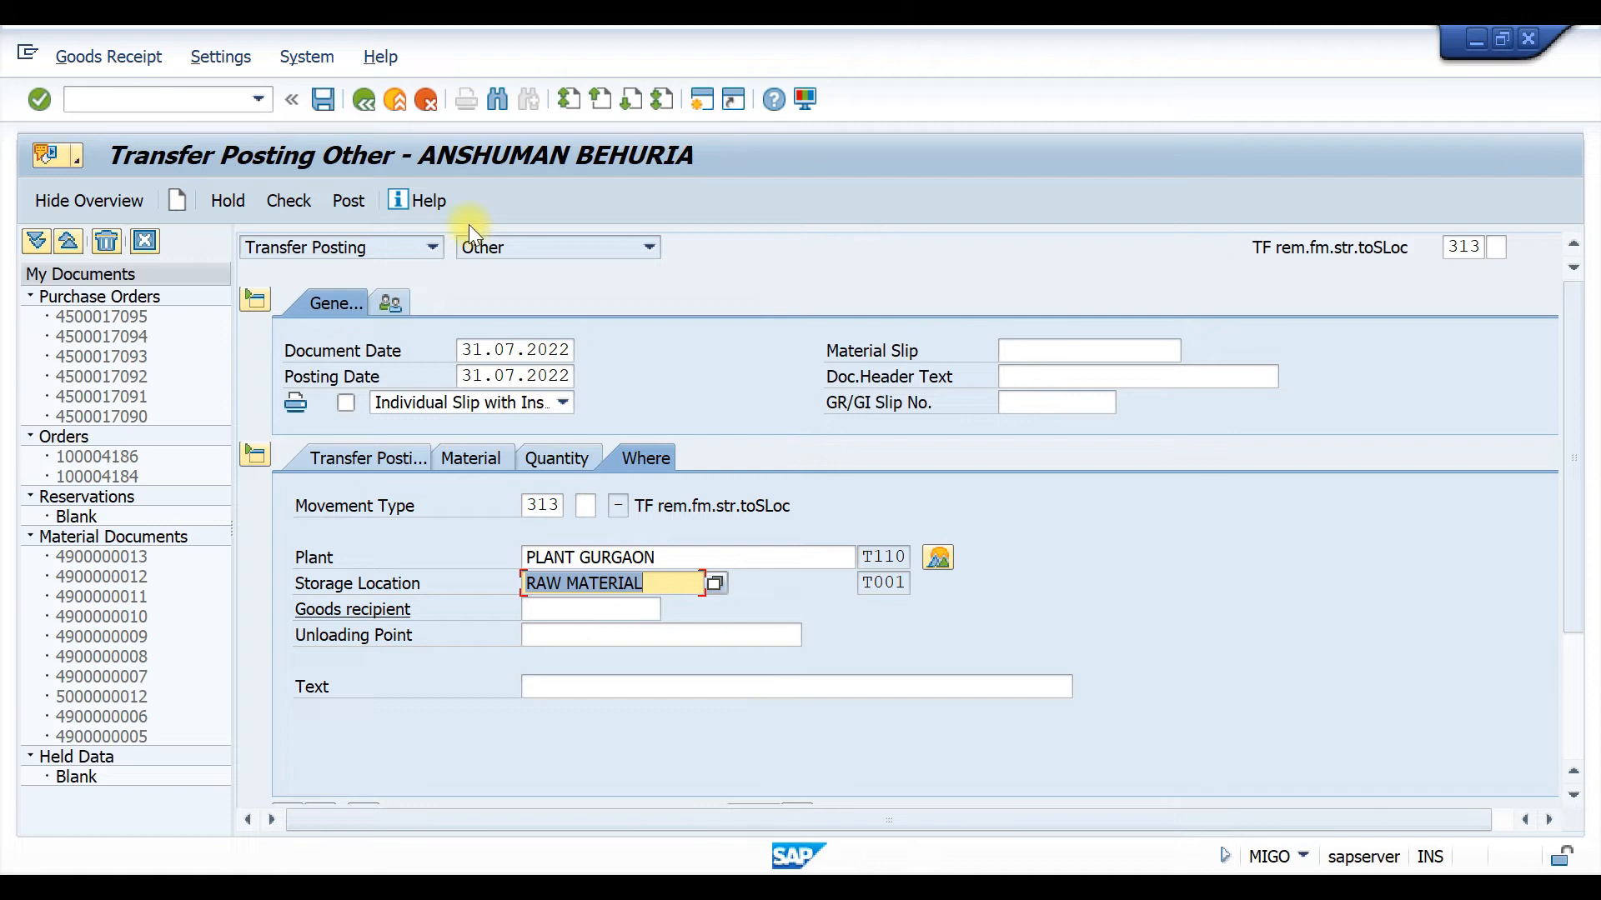
Step: Check the 313 transfer document for errors and post it
click(292, 202)
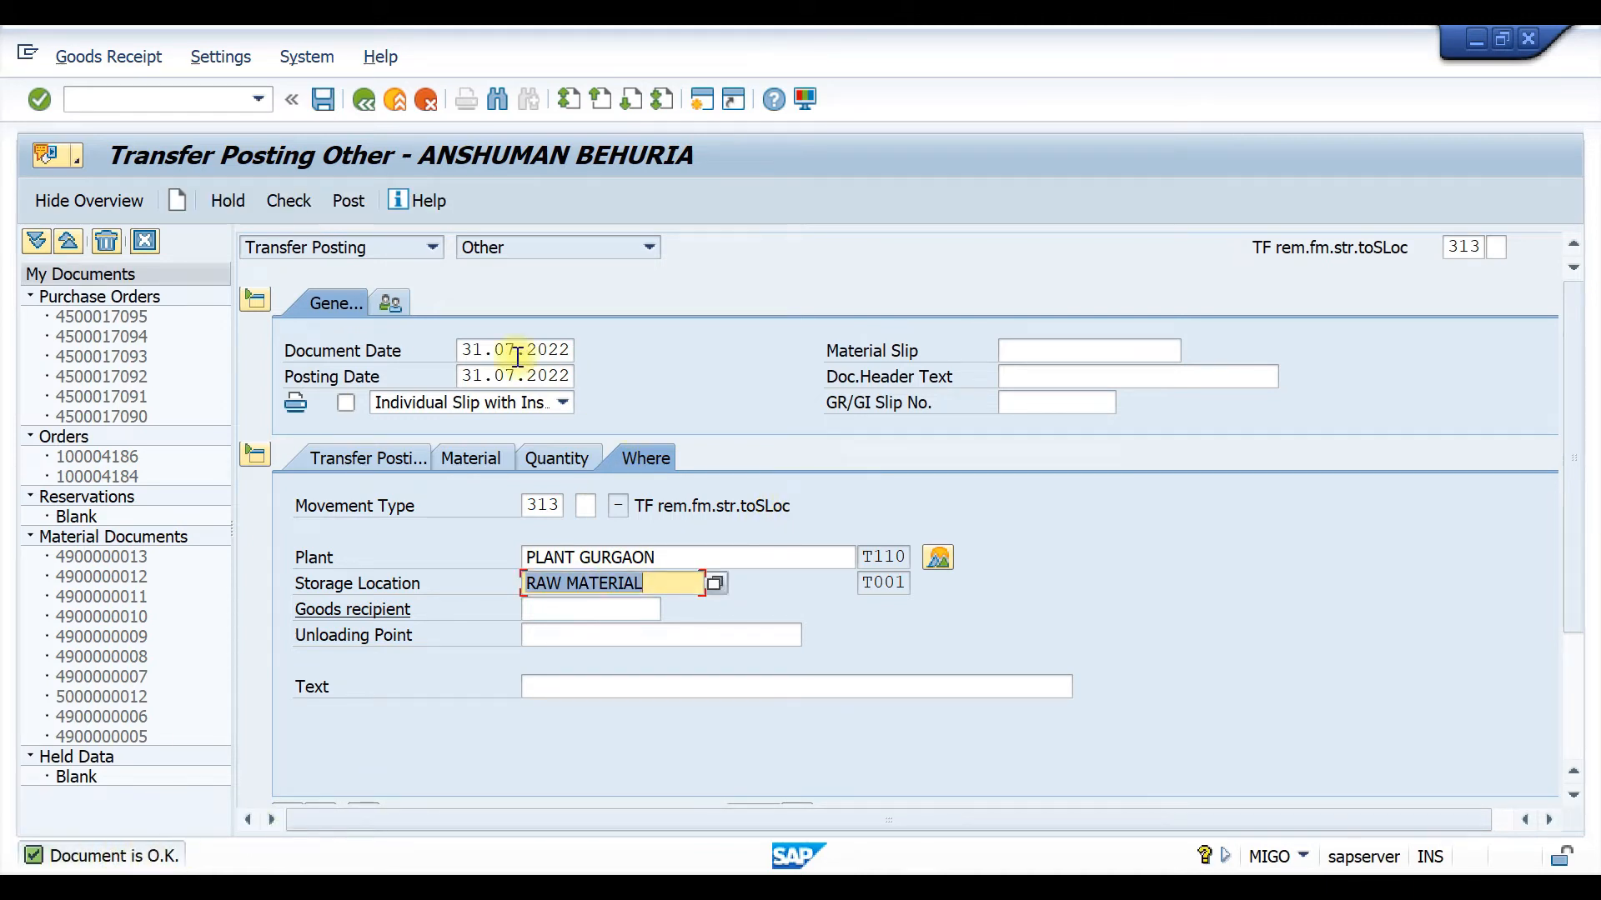
key(alt+Tab)
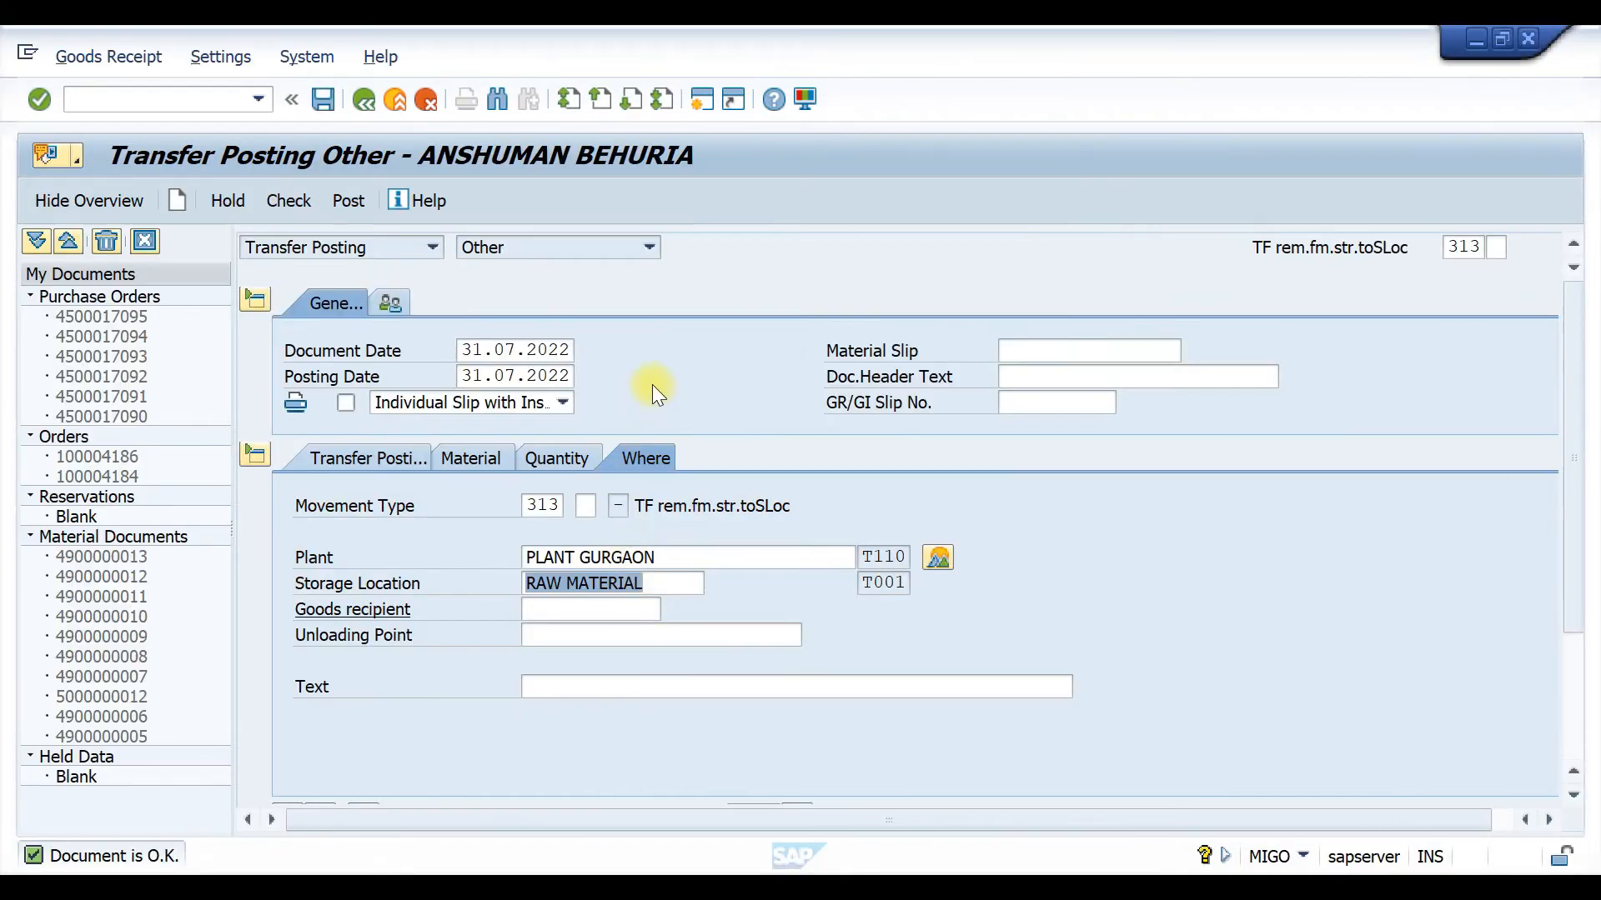
key(ctrl+s)
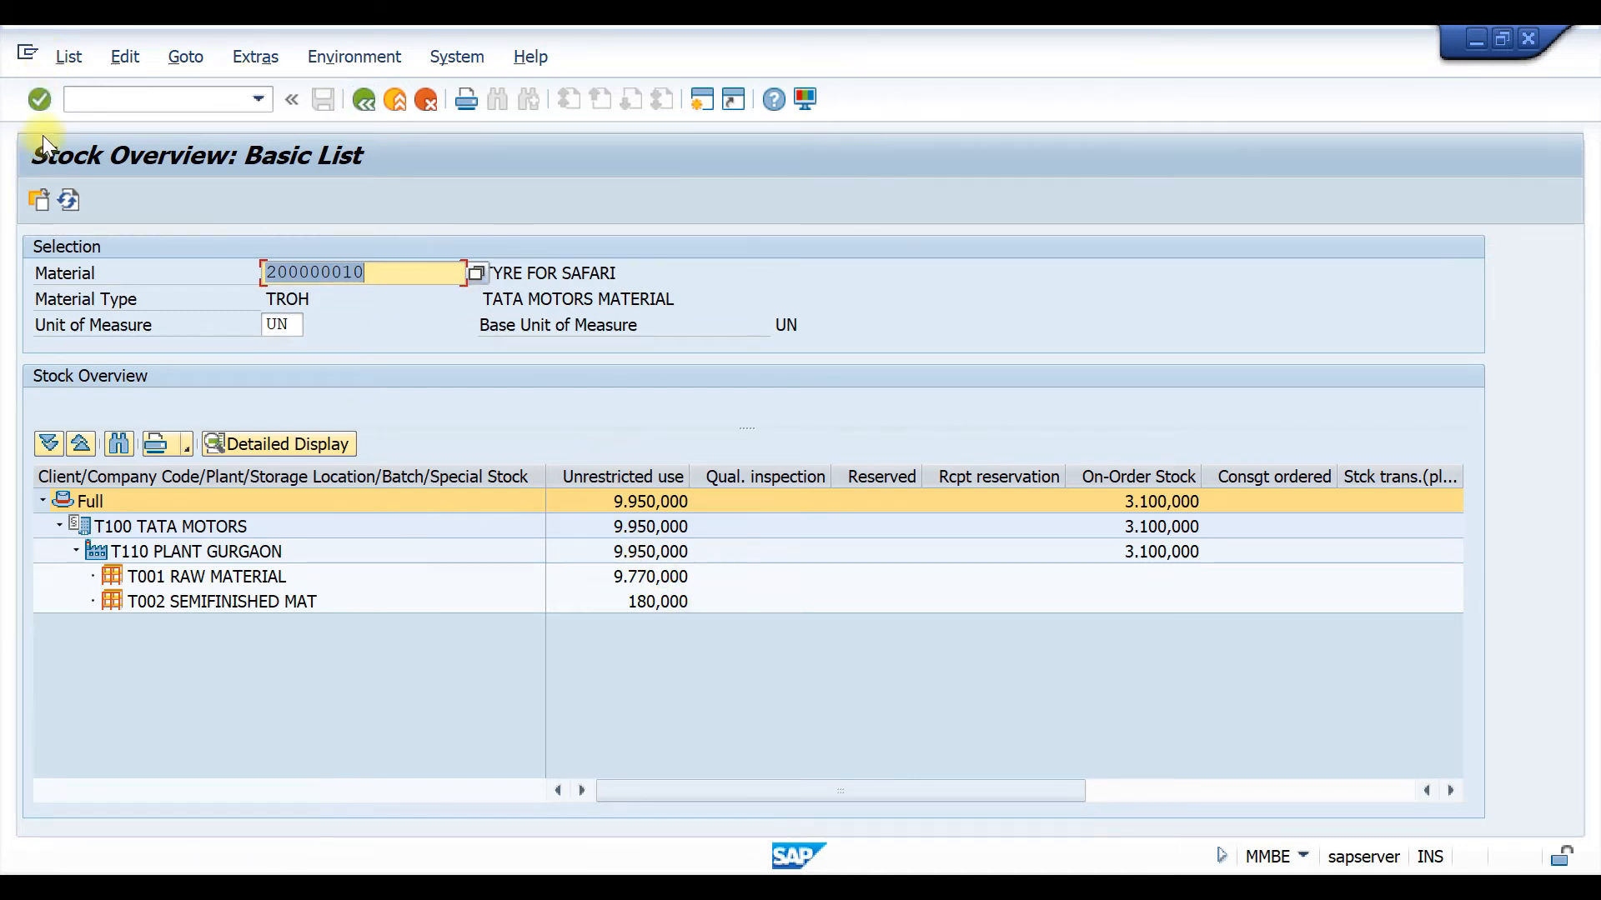
Step: Refresh the MMBE stock overview and examine the storage-location transfer stock for material 200000010
click(68, 194)
drag(1049, 793, 1295, 786)
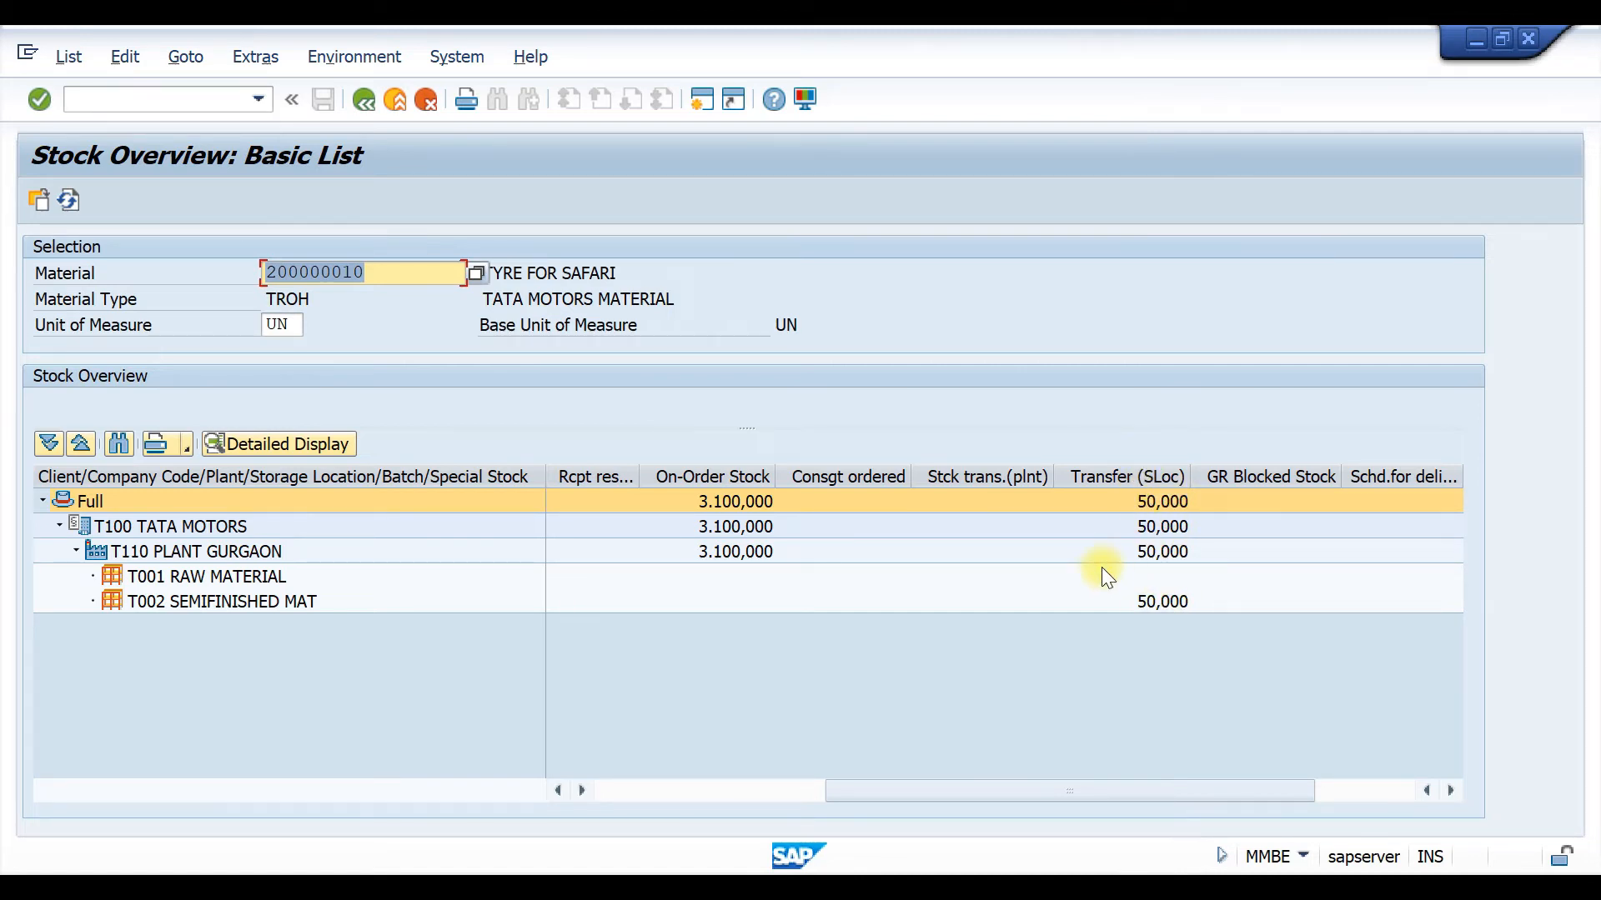
key(alt+Tab)
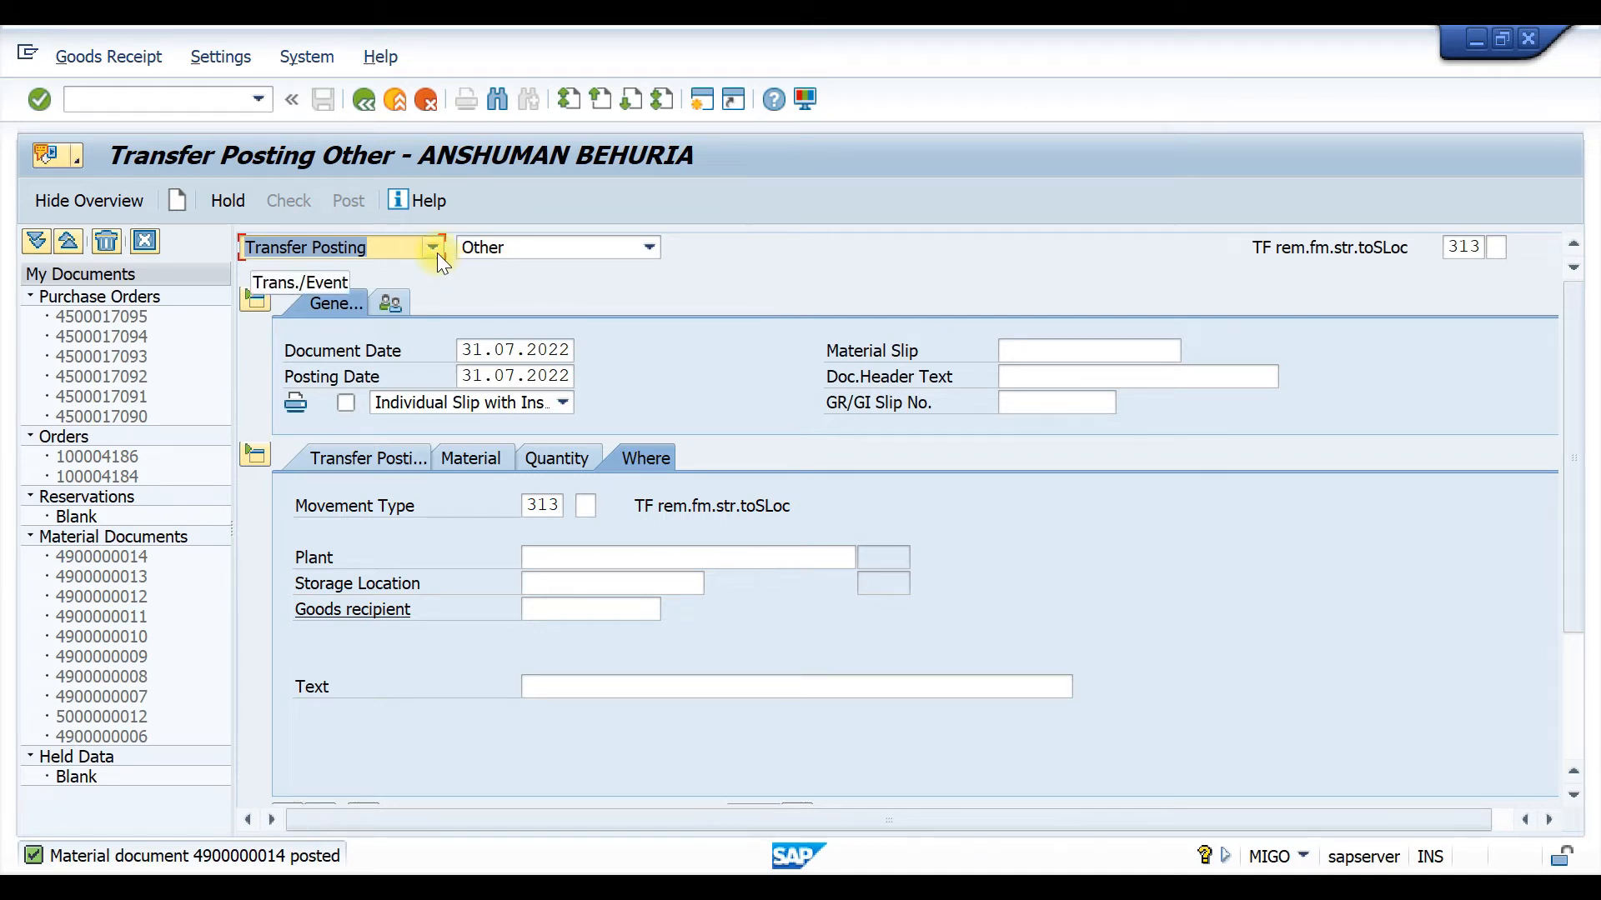
click(430, 252)
click(371, 298)
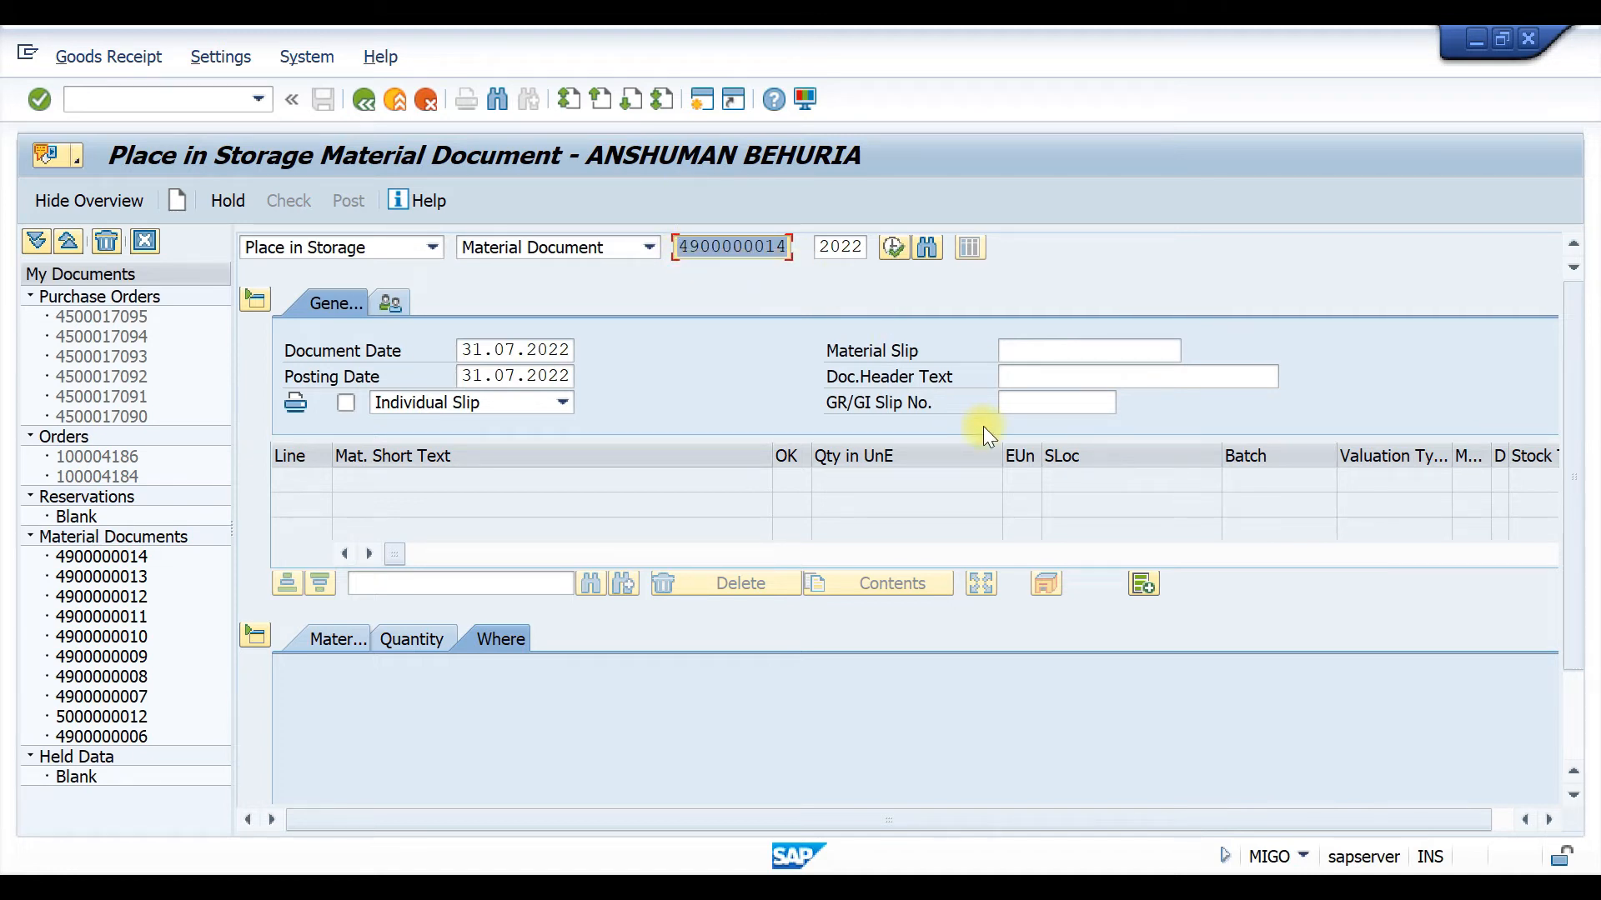
key(Return)
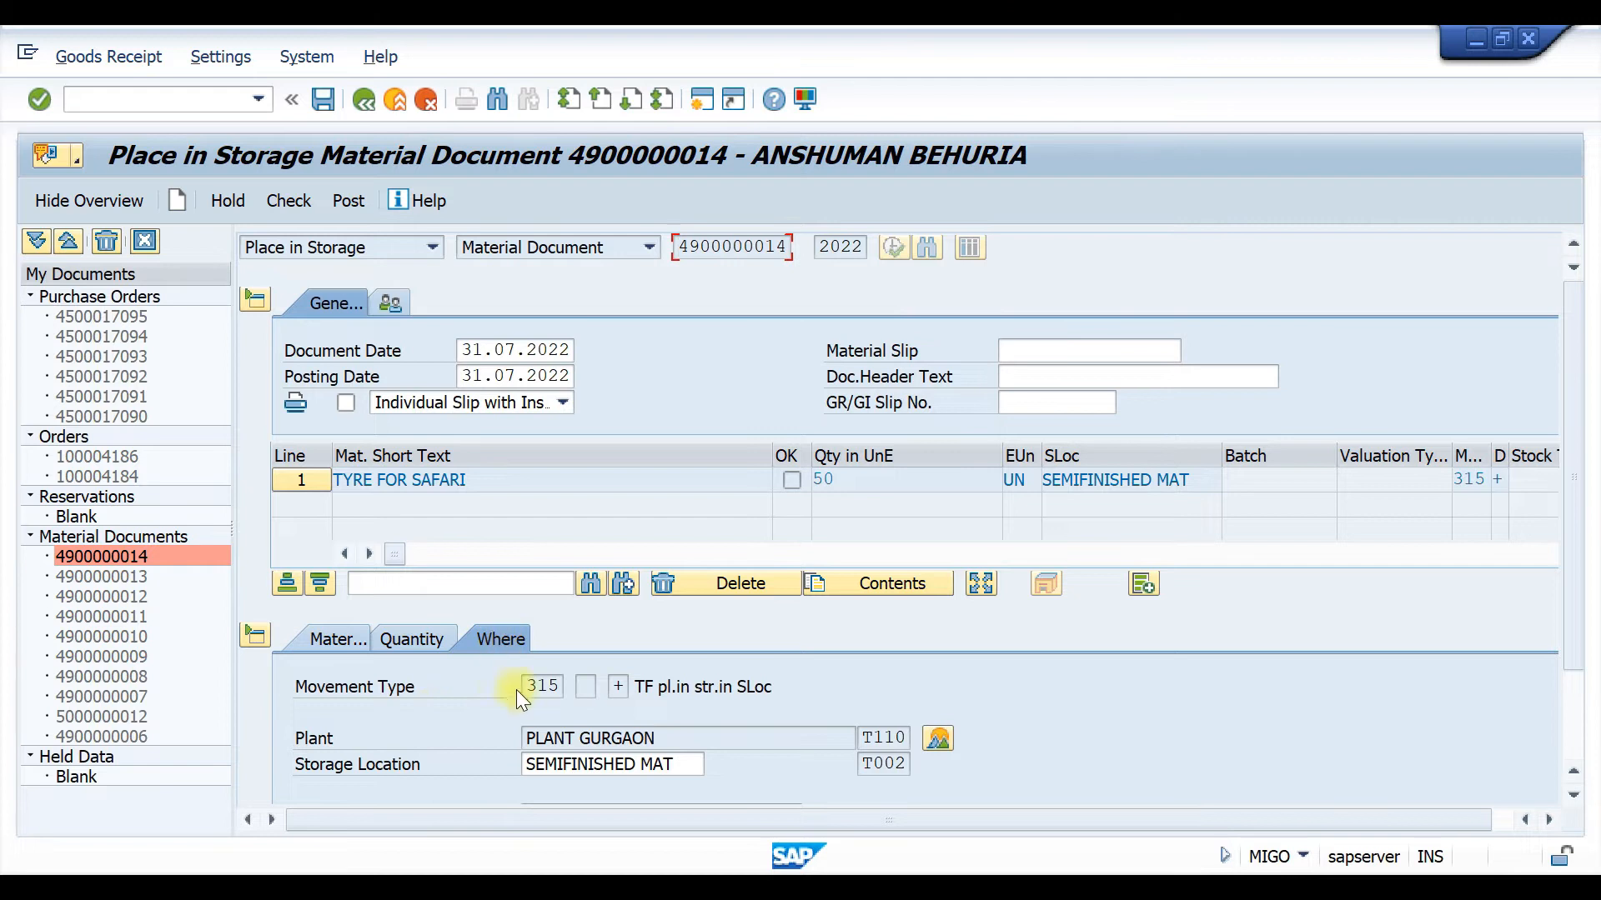
Step: Review the loaded item's movement type, material, quantity and receiving storage location
drag(563, 685, 519, 688)
click(337, 640)
scroll(647, 723, down, 1)
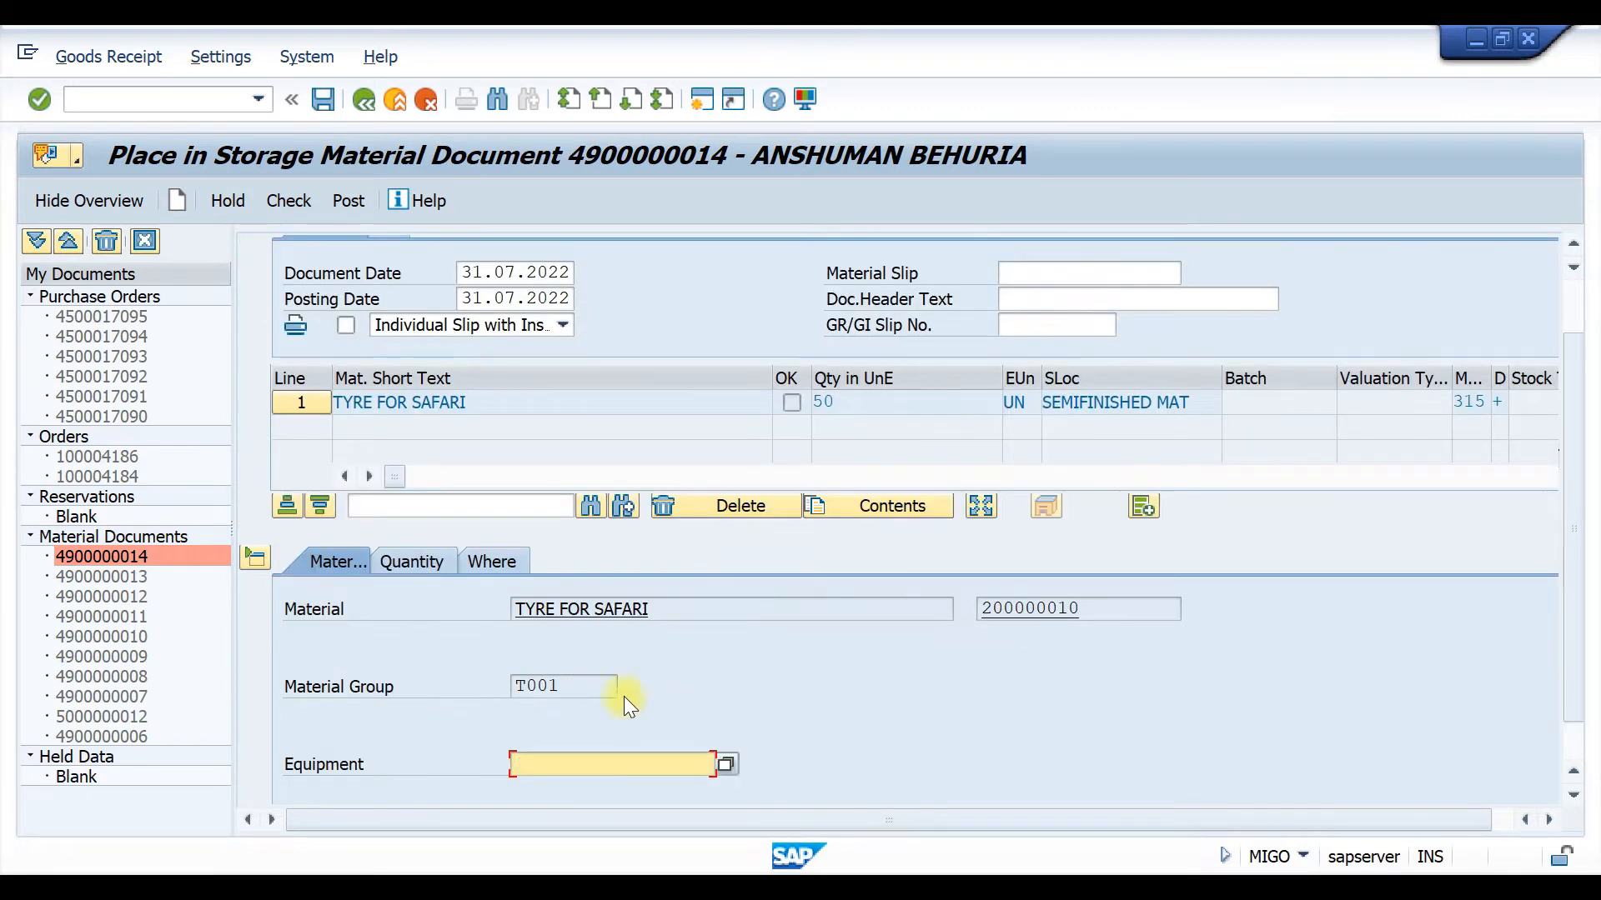
click(409, 562)
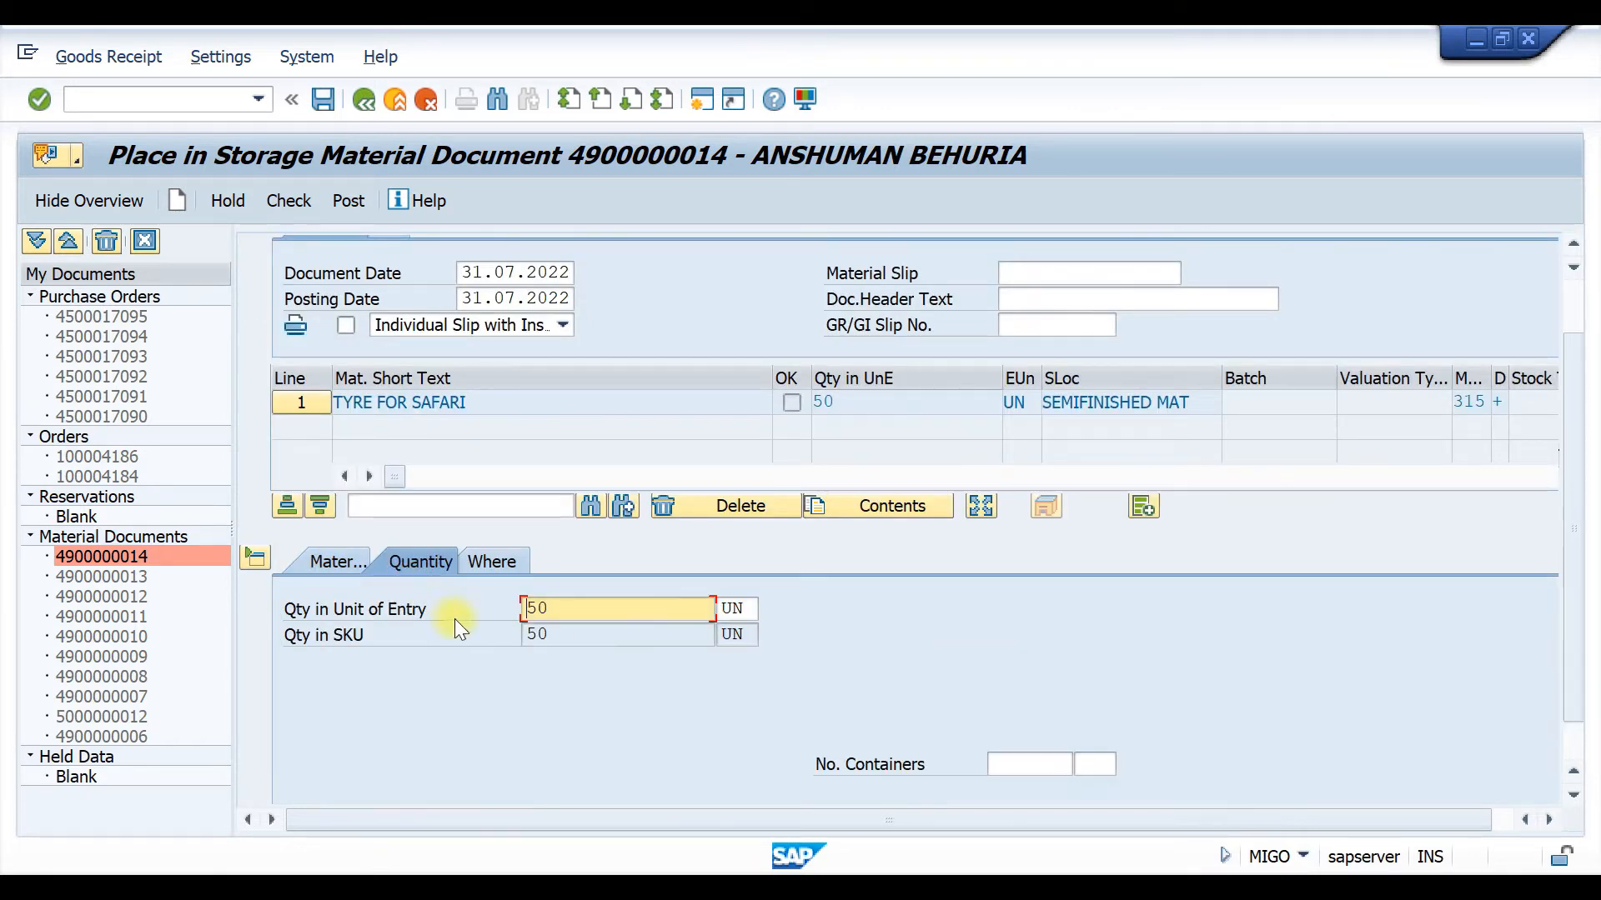
click(494, 564)
scroll(815, 636, down, 1)
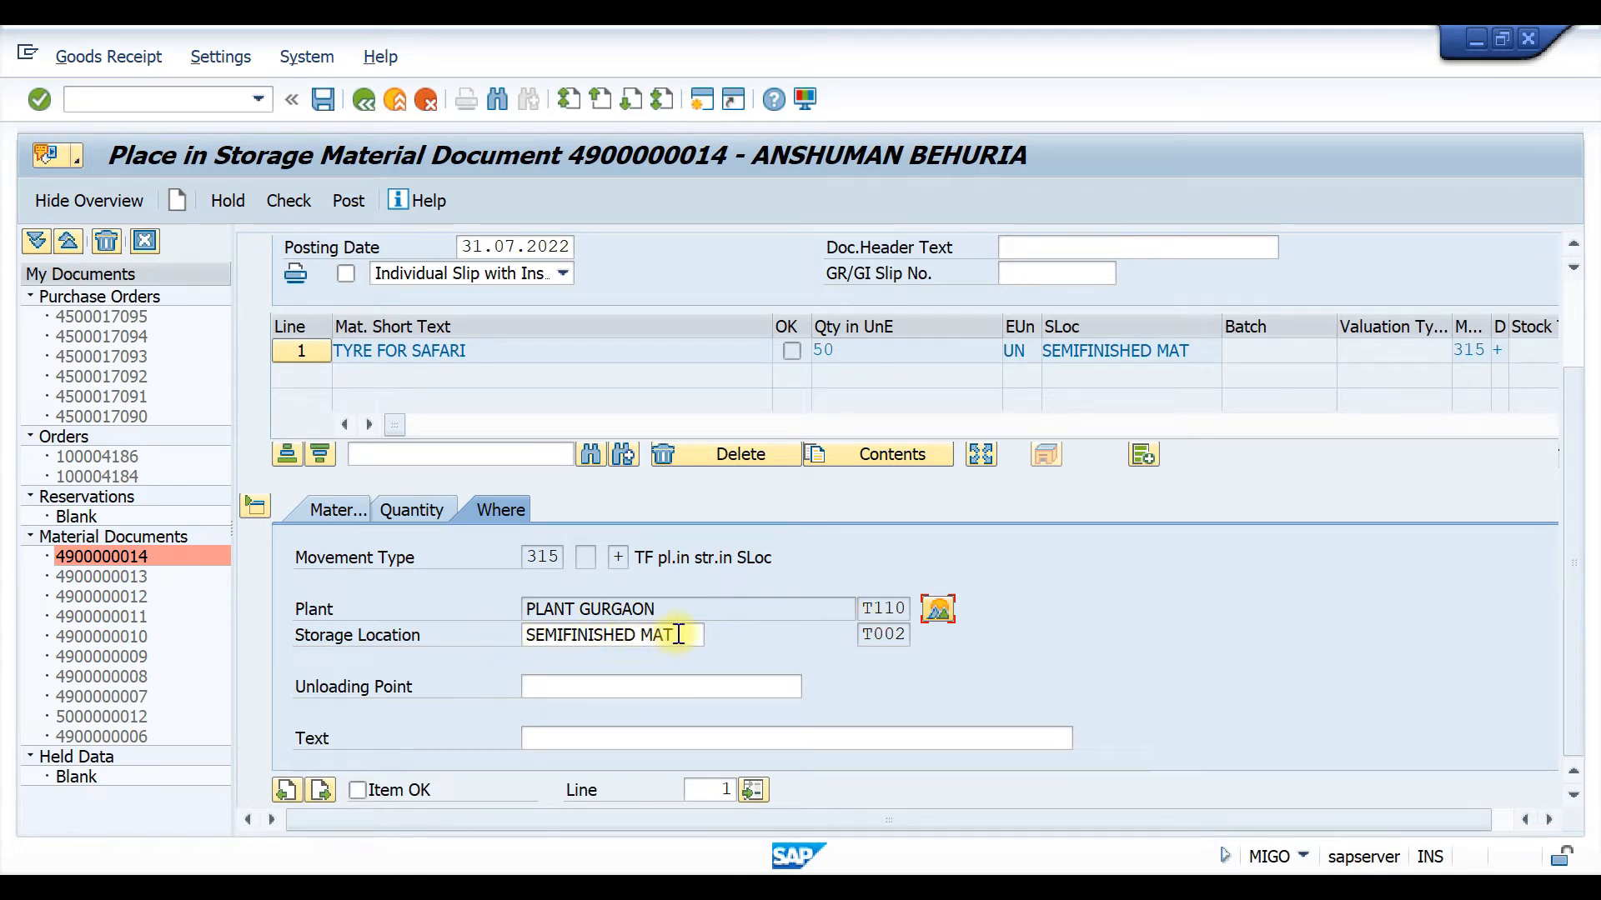
drag(679, 635, 479, 640)
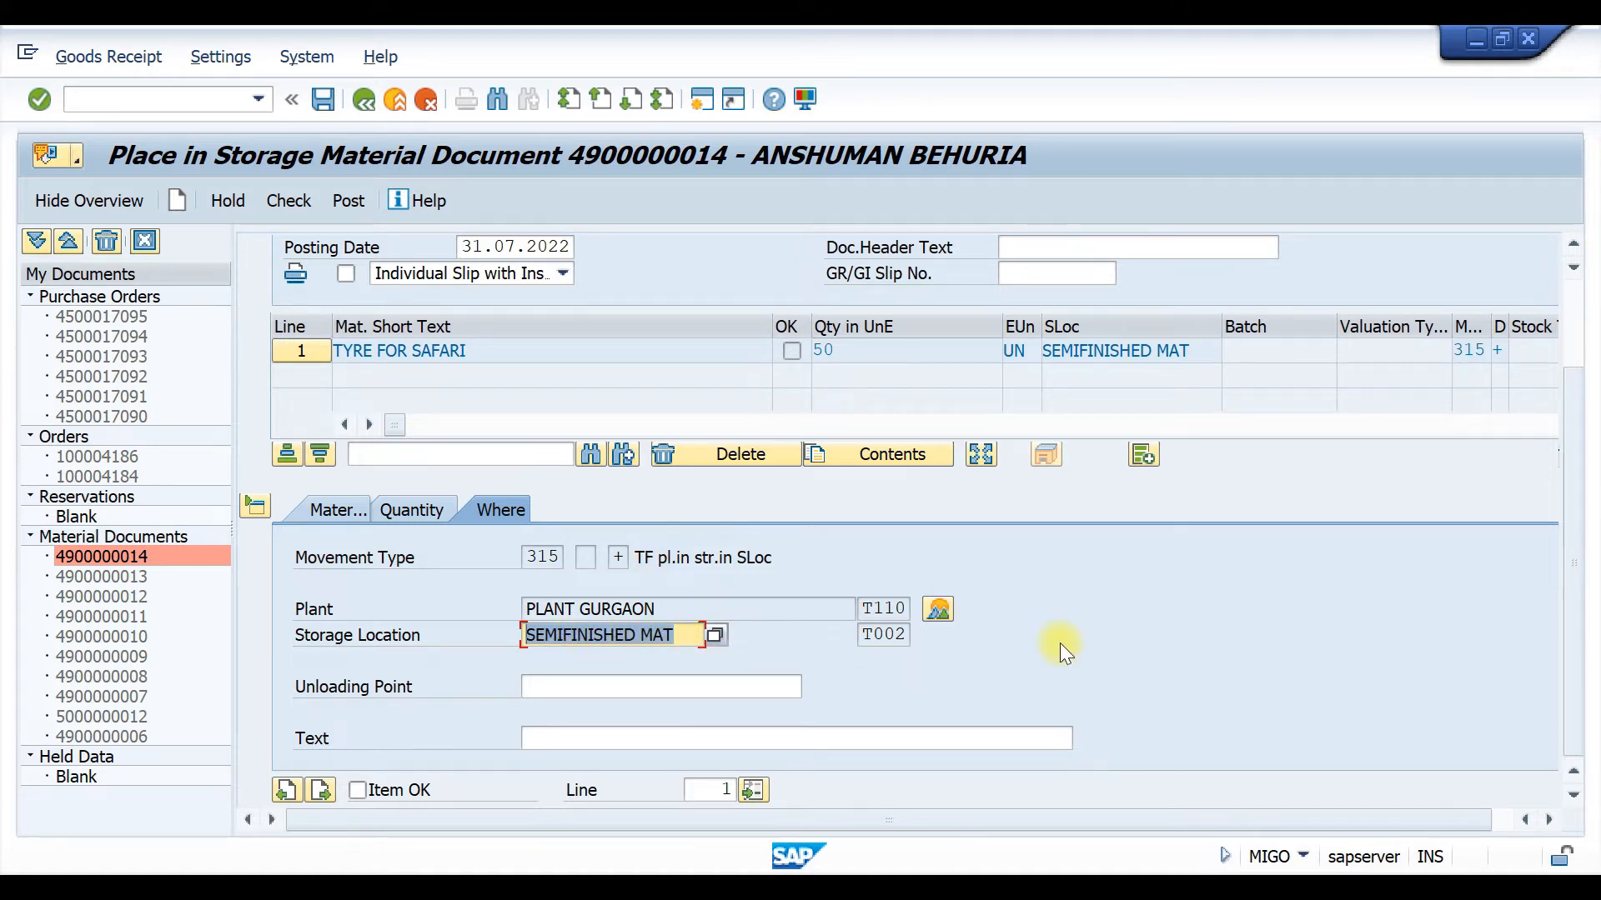
Step: Mark the tyre item as OK, check the place-in-storage document and post it
click(358, 790)
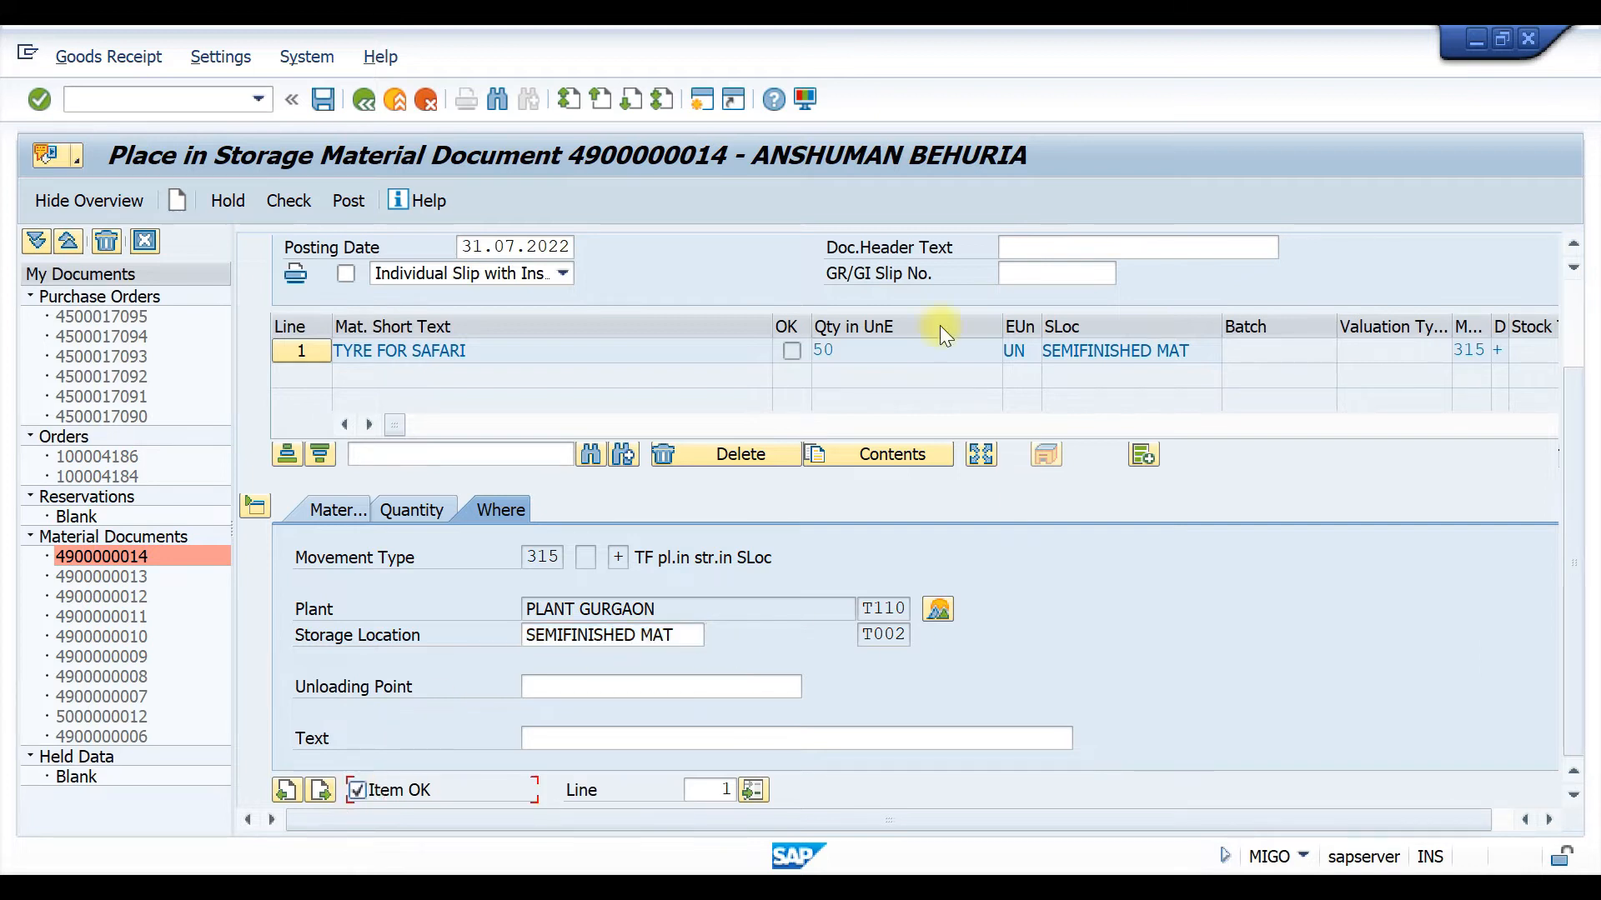
click(322, 194)
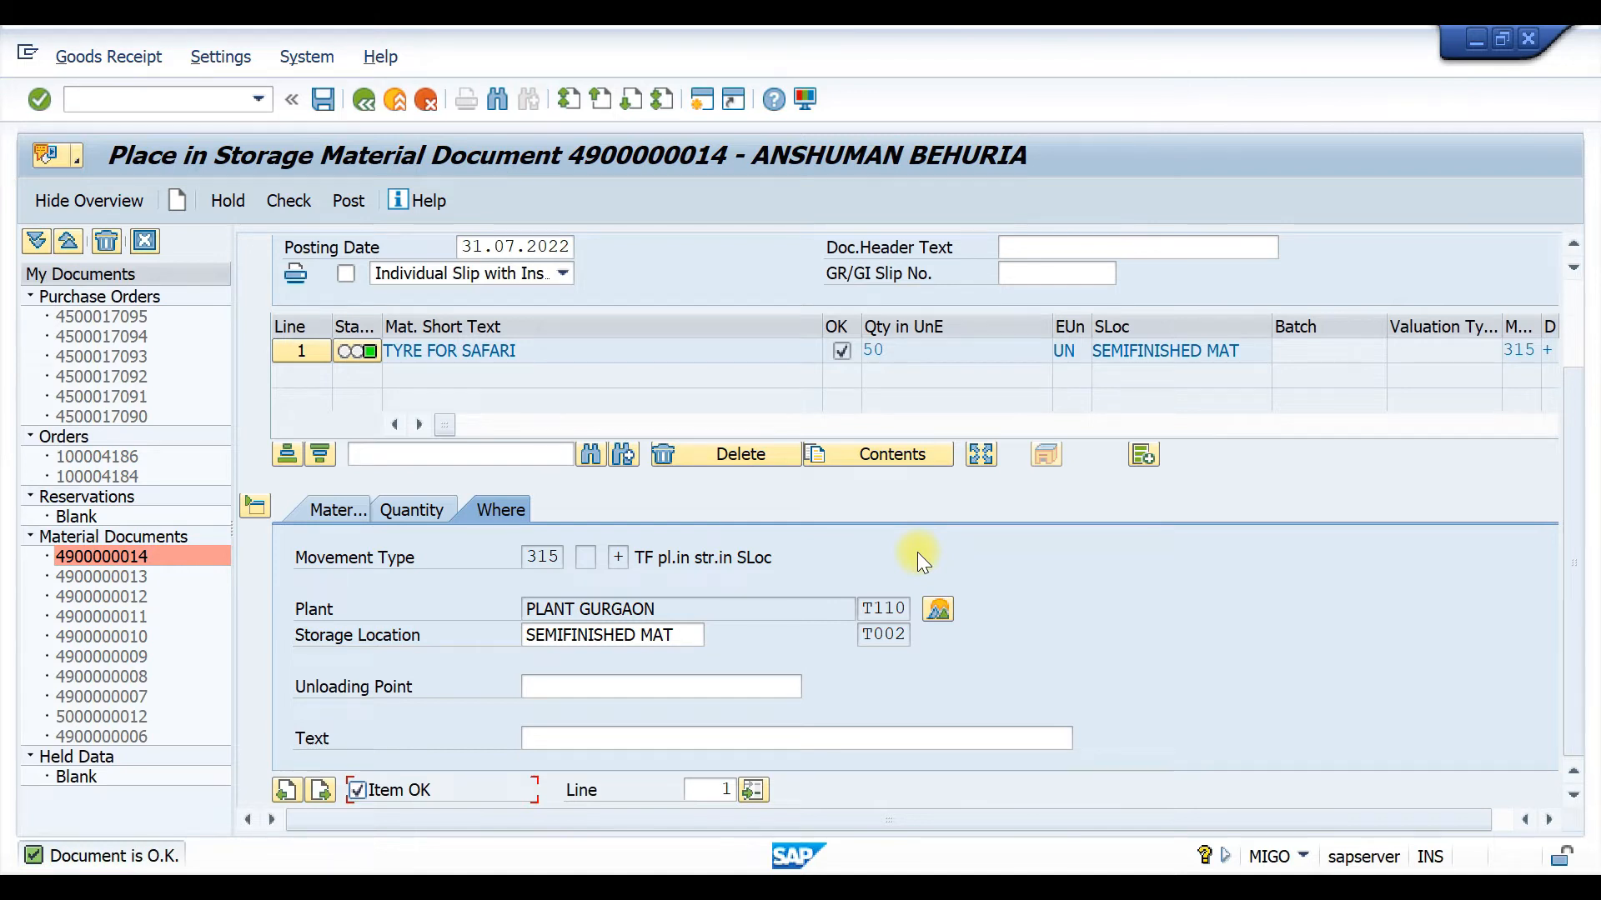
key(ctrl+s)
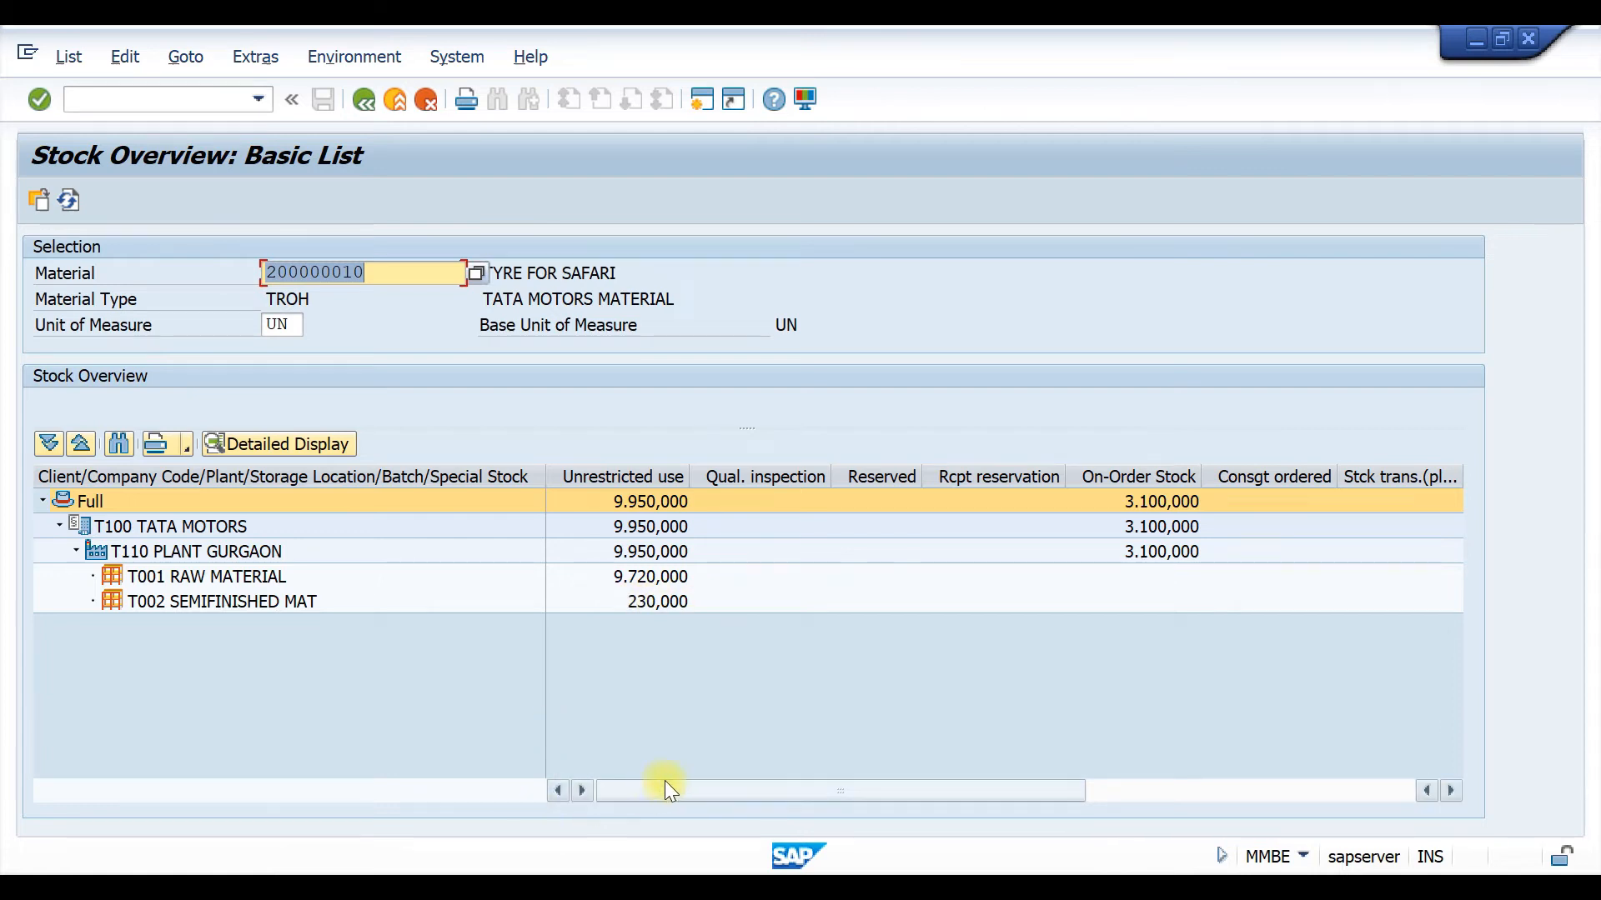
Step: Examine the storage-location transfer and unrestricted-use stock of material 200000010 in the MMBE stock overview
drag(660, 794, 867, 788)
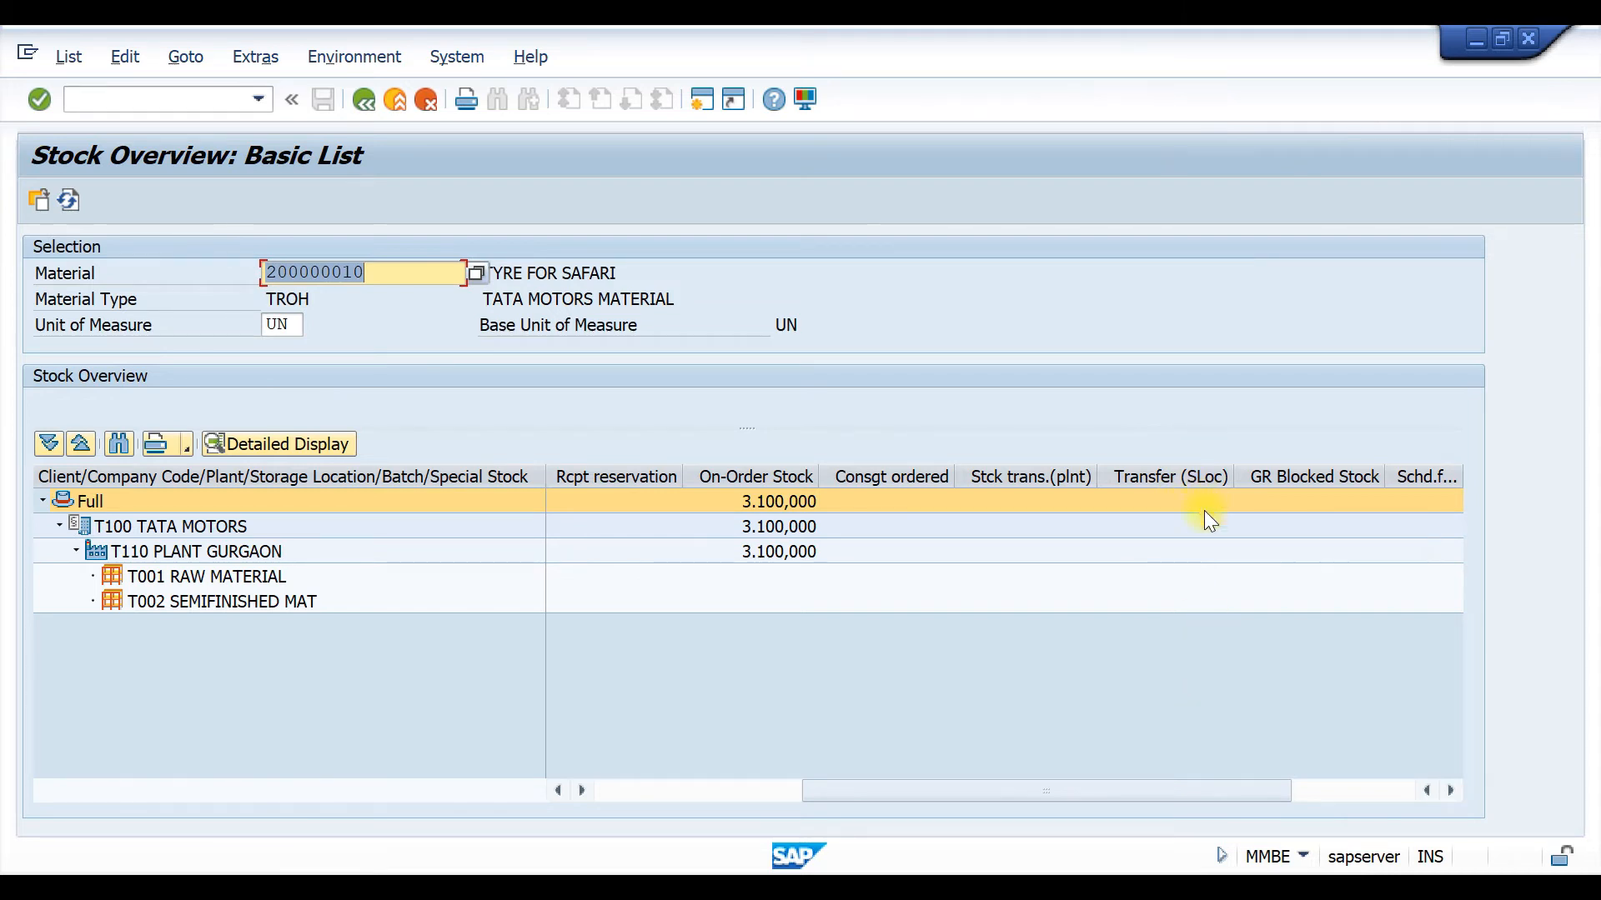
drag(888, 787, 530, 728)
drag(884, 797, 626, 794)
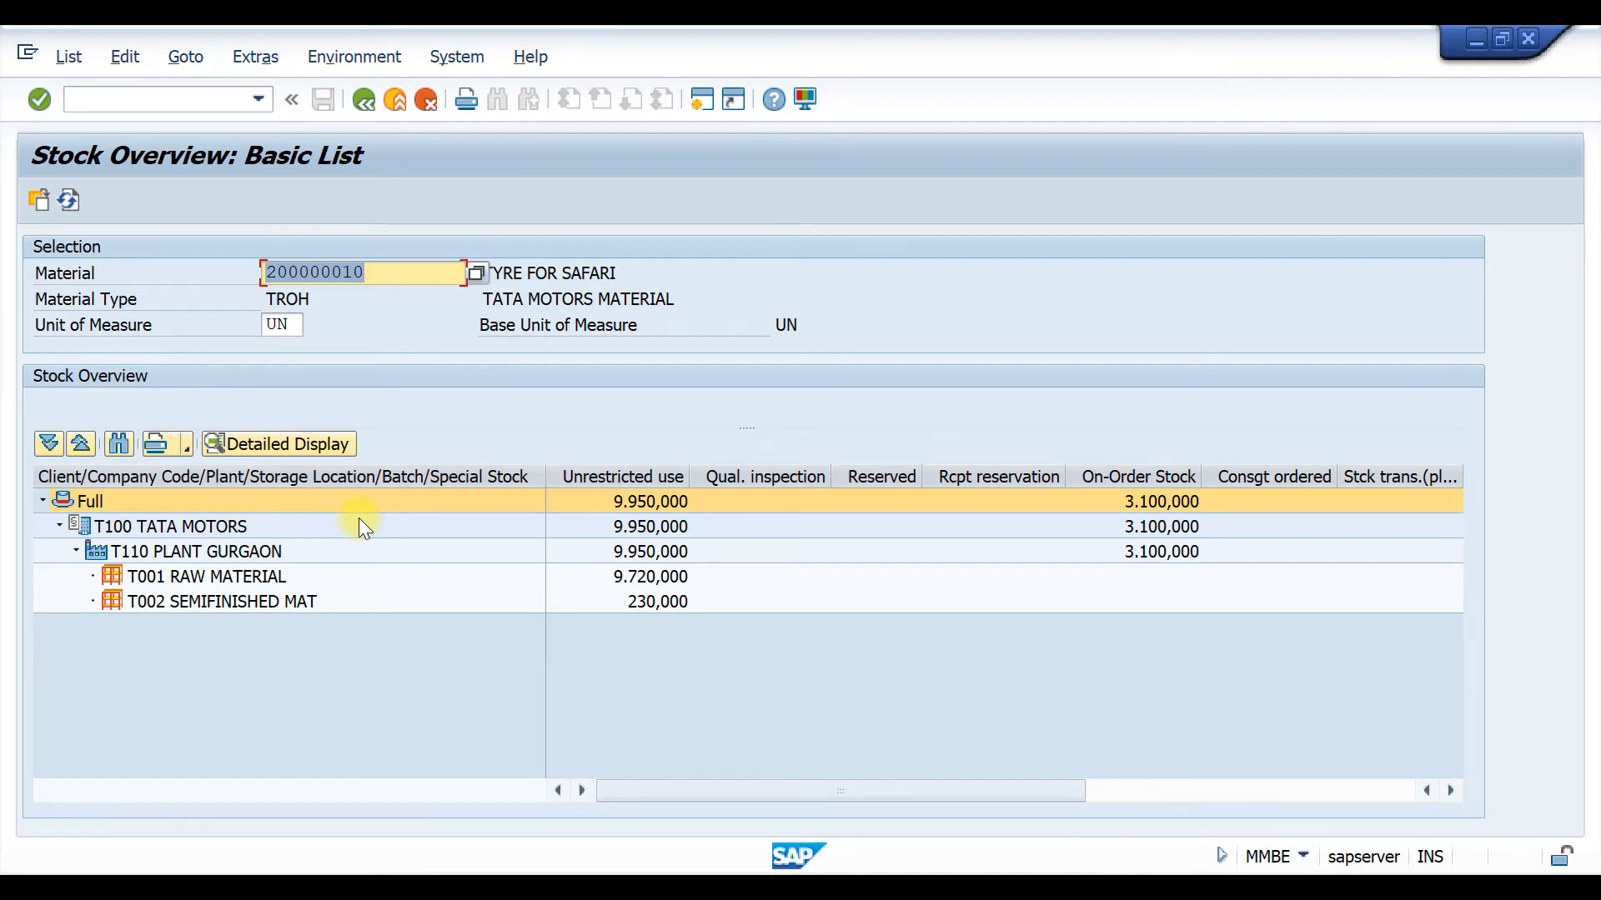
key(alt+Tab)
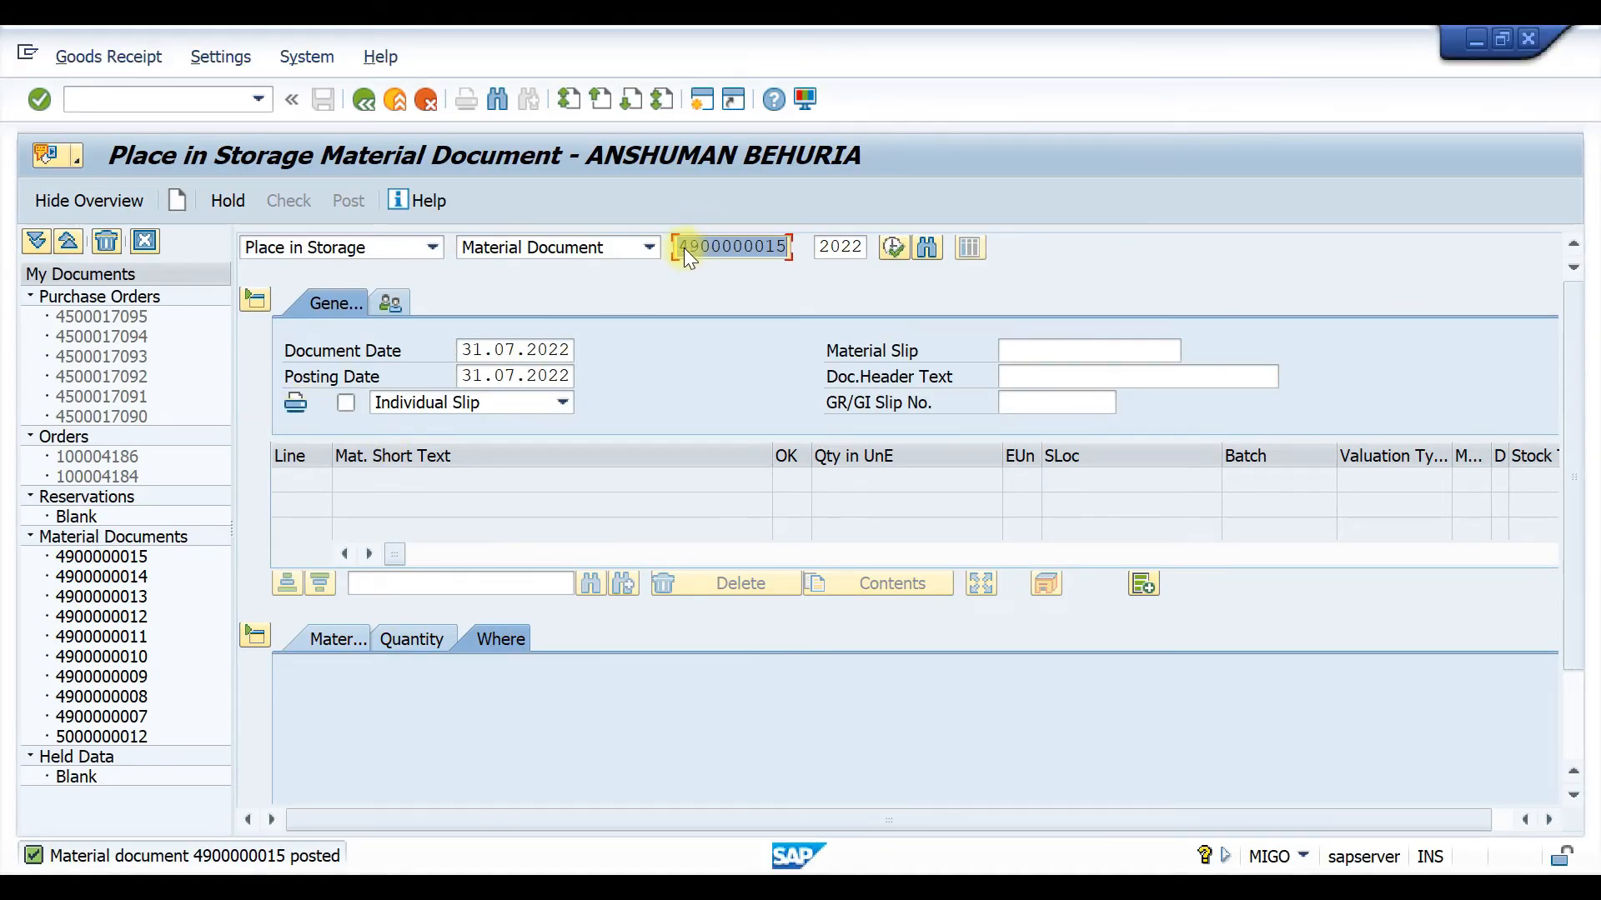
click(432, 248)
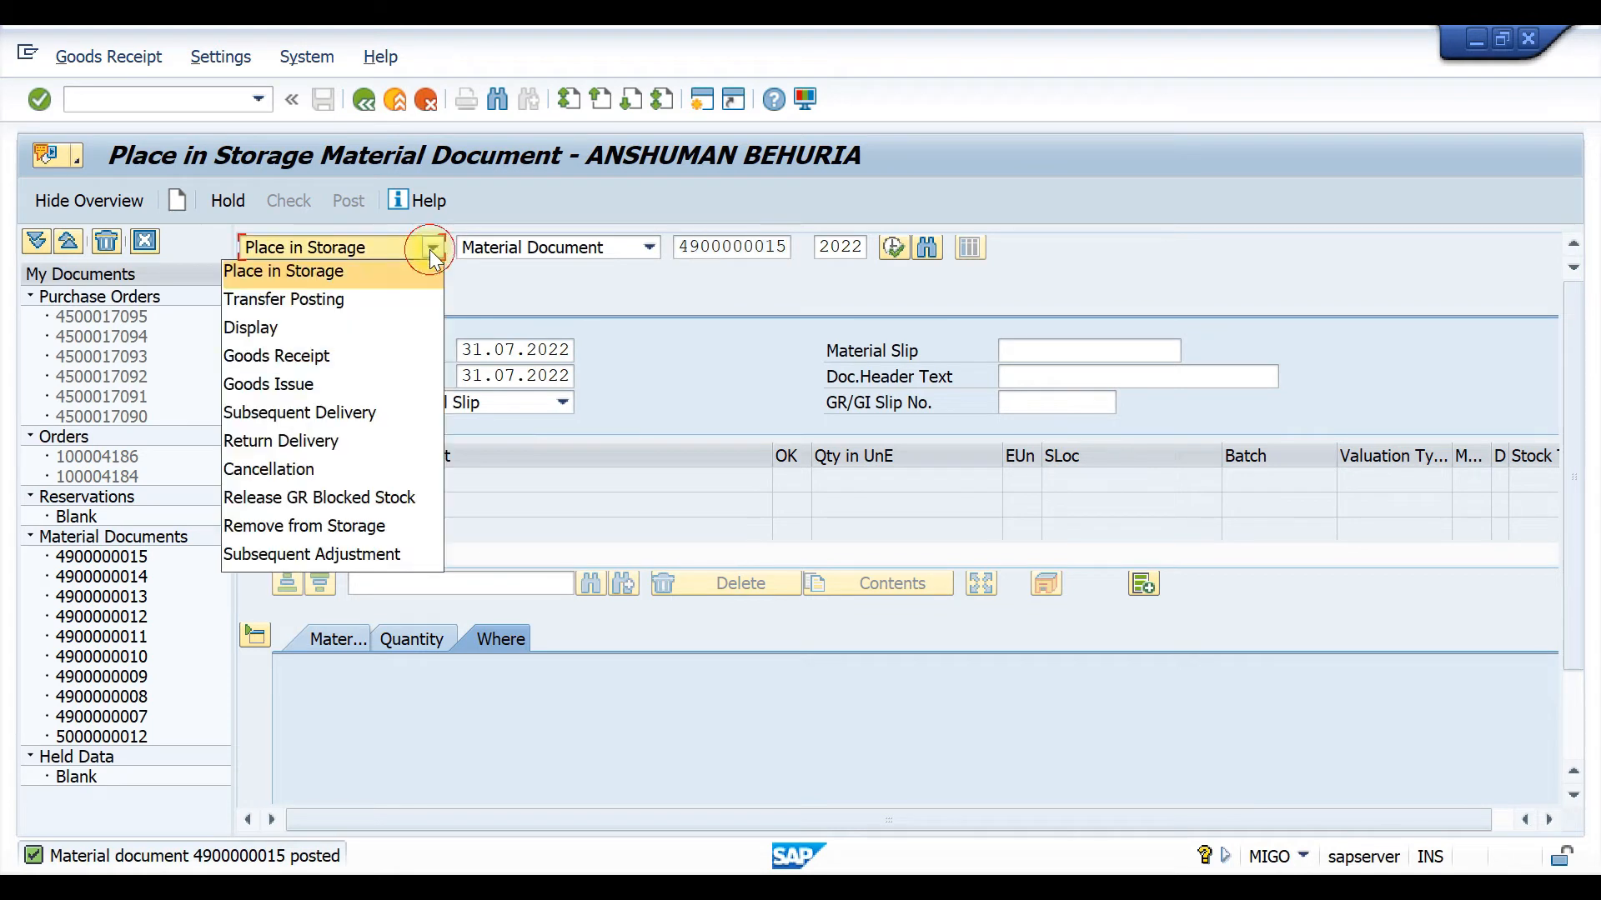
click(310, 333)
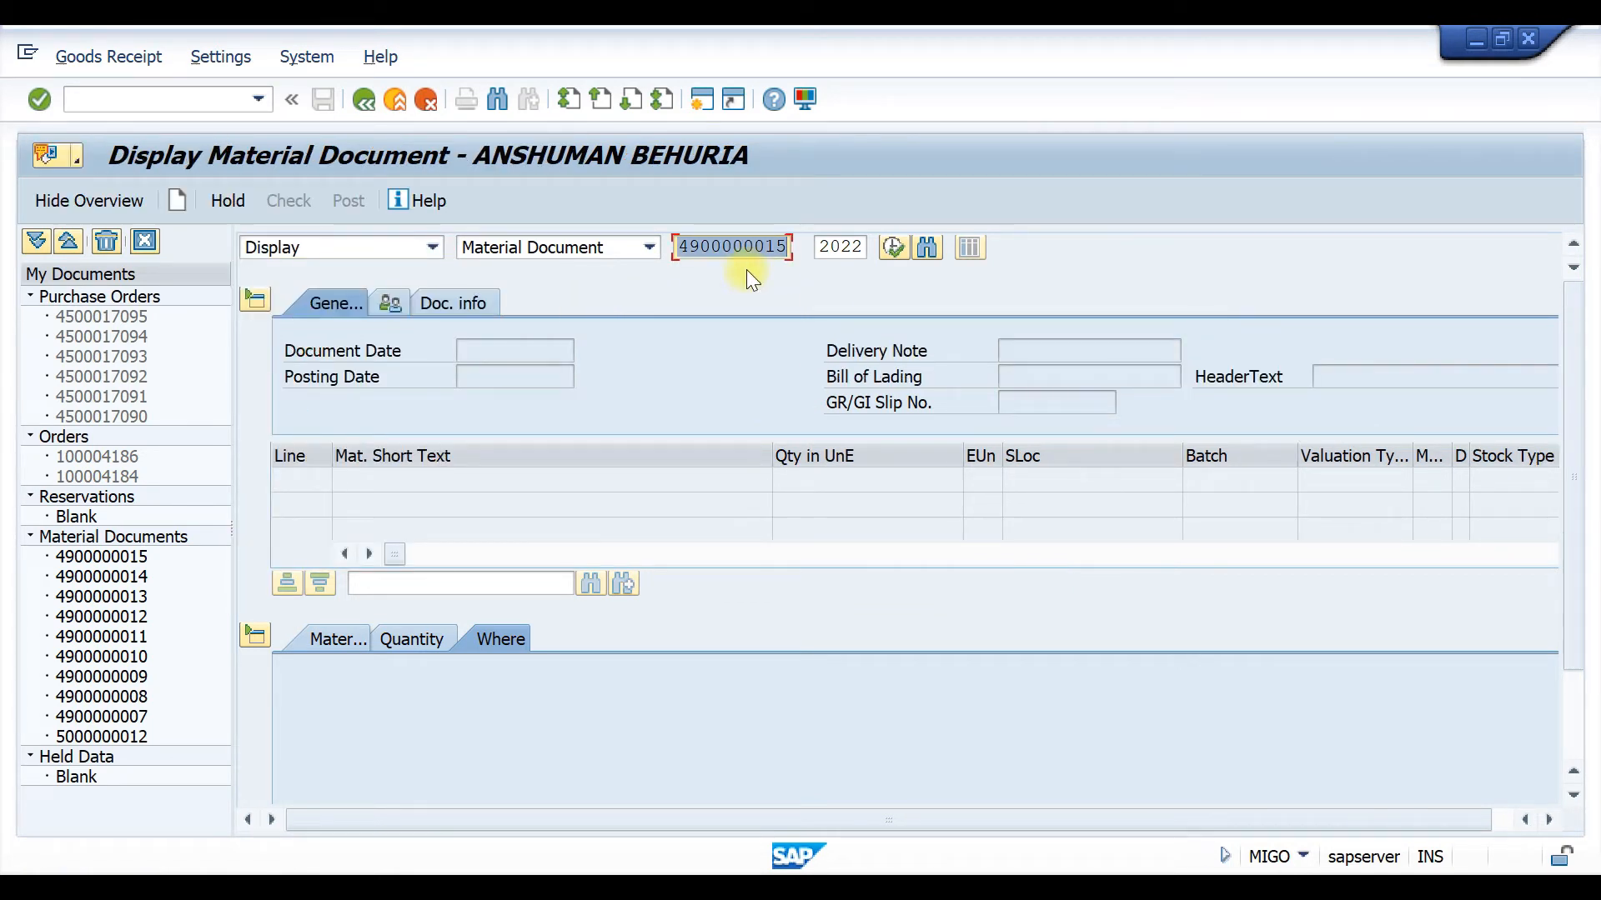
key(Return)
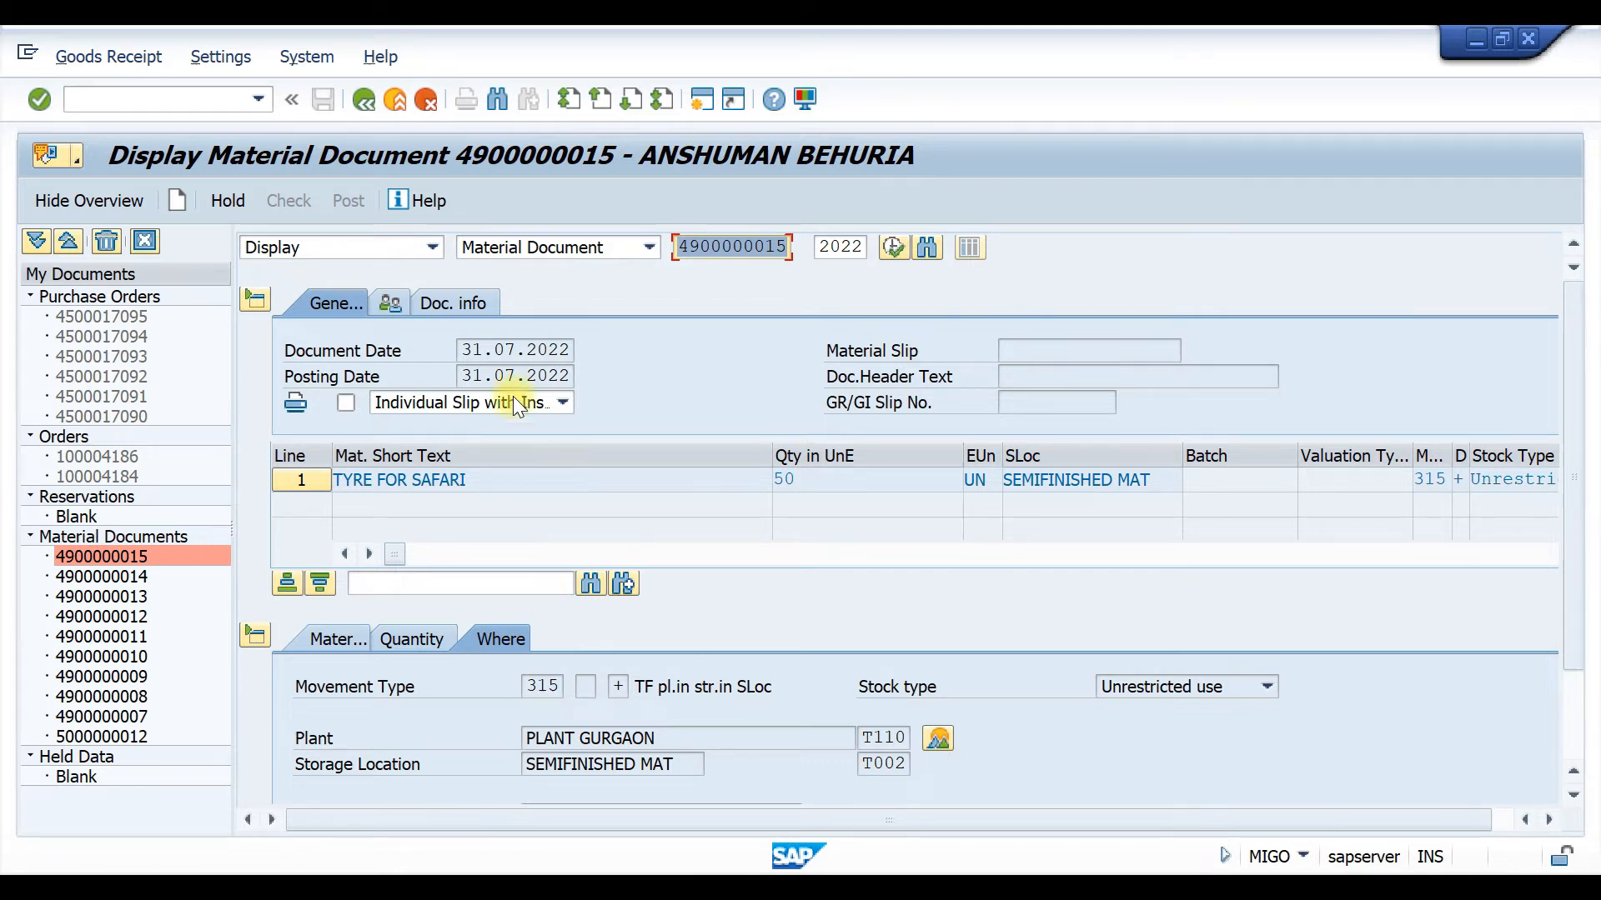
Step: Review the material document's document info and movement type 314 in the reversal transfer posting
click(482, 304)
click(1174, 349)
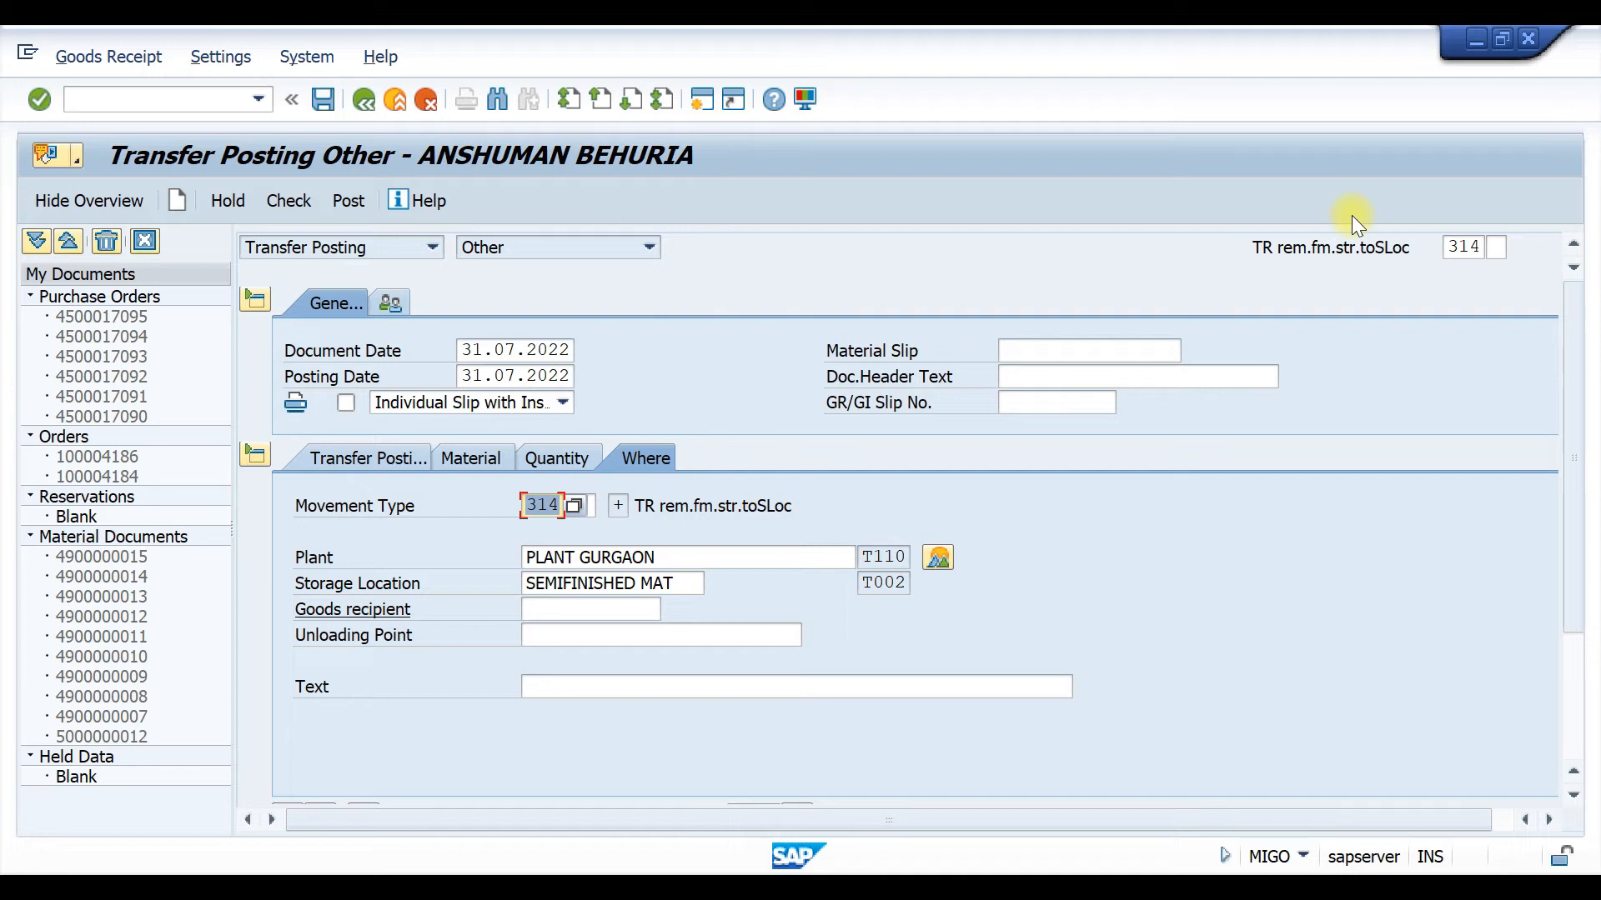
click(1479, 244)
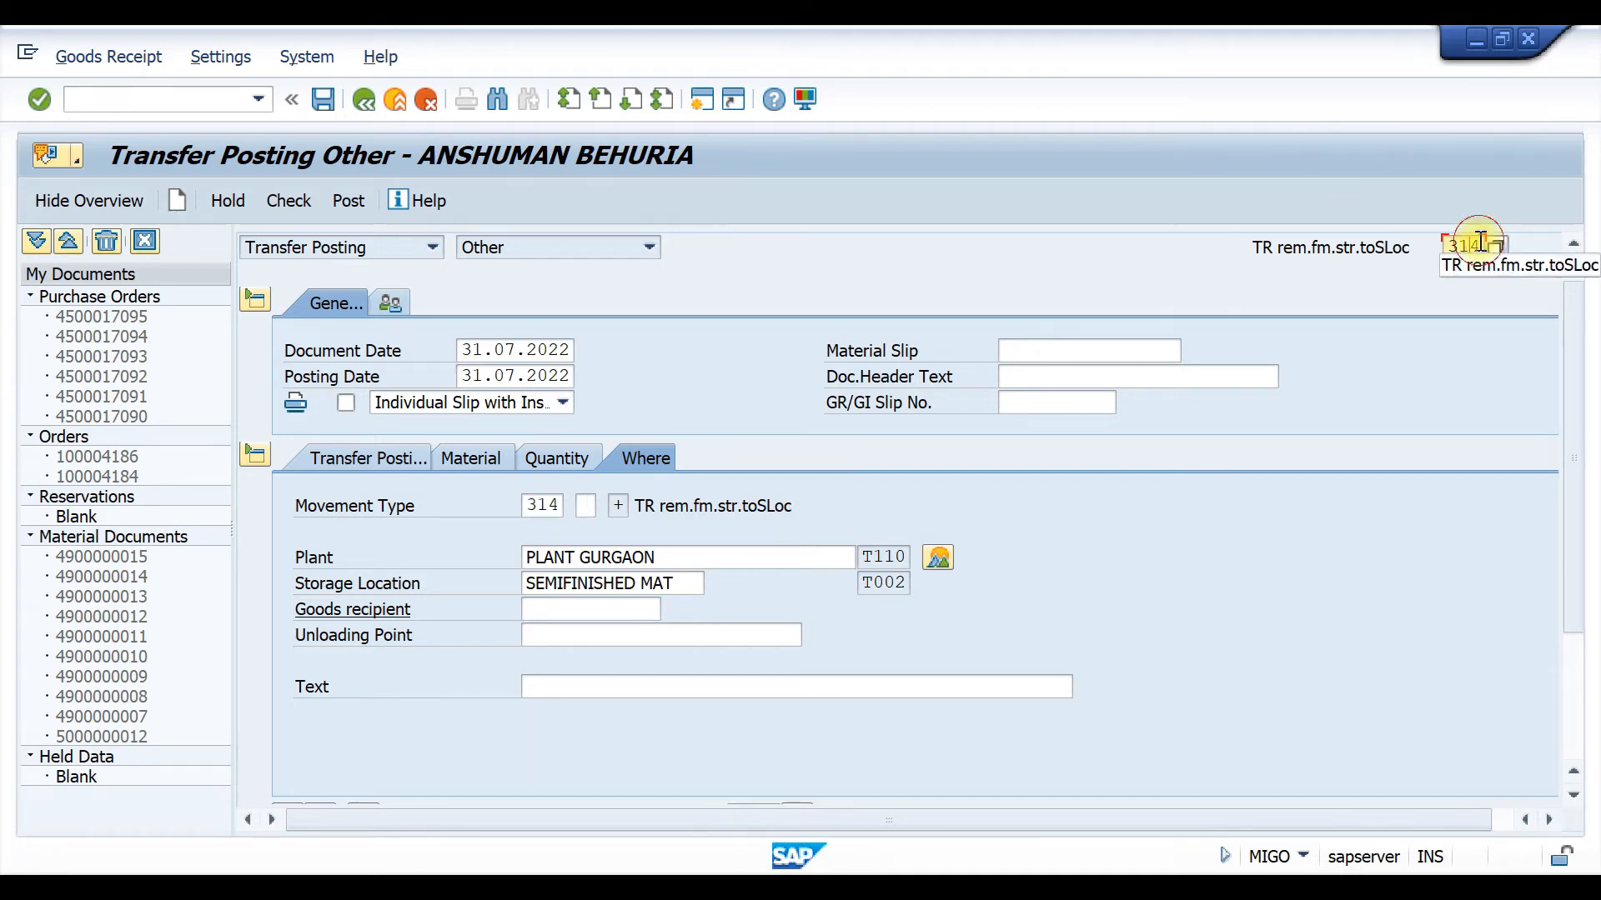
drag(1482, 244, 1437, 243)
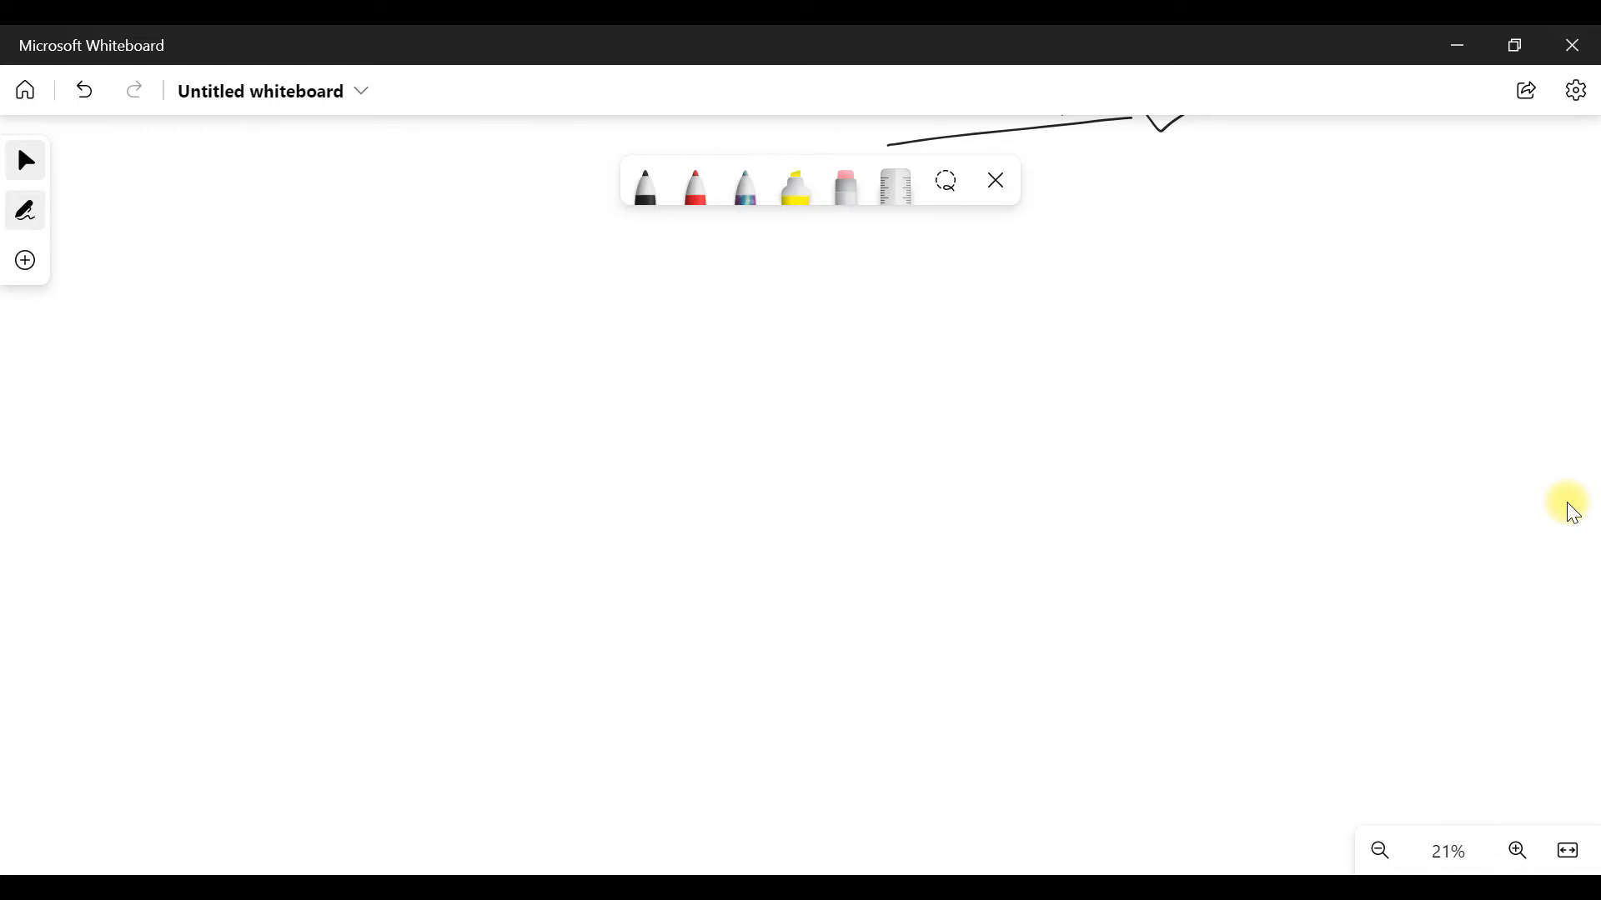
Step: Switch to Microsoft Whiteboard and handwrite a two-line list reading "1 step" and "2 step"
mouse_move(683, 240)
mouse_down()
mouse_move(690, 277)
mouse_move(774, 229)
mouse_move(775, 276)
mouse_up()
drag(768, 262, 840, 250)
mouse_move(840, 237)
mouse_down()
mouse_move(850, 288)
mouse_move(849, 251)
mouse_up()
mouse_move(674, 327)
mouse_down()
mouse_move(684, 360)
mouse_move(713, 342)
mouse_up()
mouse_move(736, 306)
mouse_down()
mouse_move(762, 316)
mouse_move(785, 283)
mouse_up()
drag(785, 284, 775, 333)
mouse_move(773, 318)
mouse_down()
mouse_move(801, 302)
mouse_move(850, 354)
mouse_move(871, 293)
mouse_up()
Step: Draw a curved arrow from "1 step" and sketch two boxed "plant" labels connected by an arrow
drag(675, 257, 551, 451)
mouse_move(562, 505)
mouse_down()
mouse_move(567, 607)
mouse_move(586, 567)
mouse_up()
mouse_move(608, 492)
mouse_down()
mouse_move(633, 534)
mouse_move(674, 546)
mouse_move(722, 491)
mouse_move(745, 506)
mouse_up()
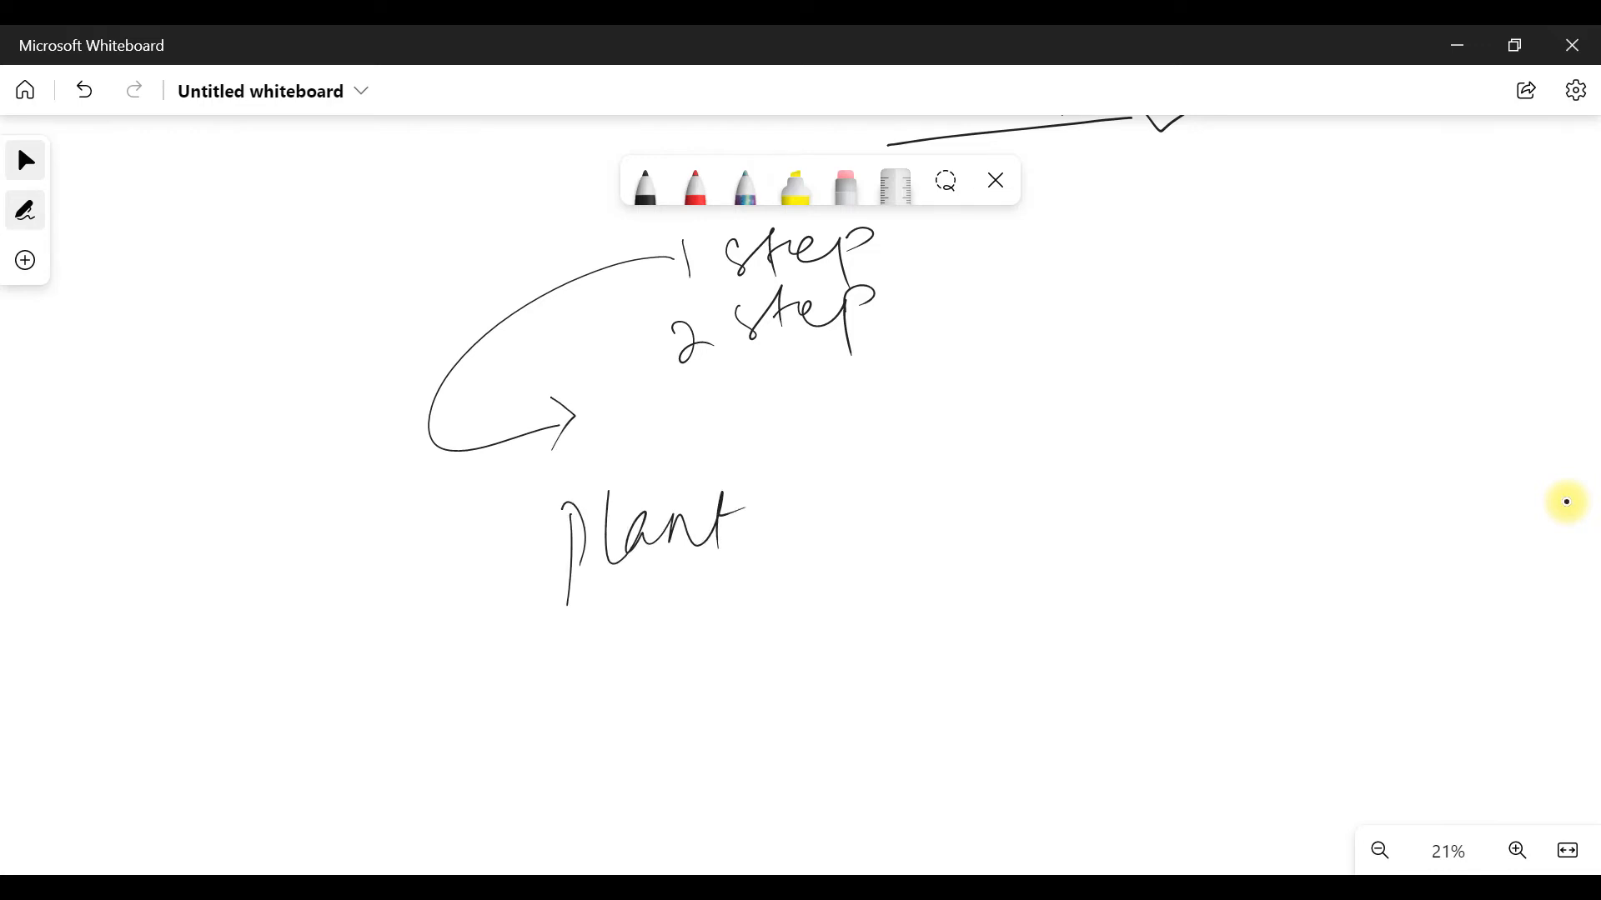
drag(1136, 475, 1138, 554)
mouse_move(1134, 479)
mouse_down()
mouse_move(1154, 492)
mouse_move(1138, 519)
mouse_up()
mouse_move(1170, 513)
mouse_down()
mouse_move(1288, 505)
mouse_move(1298, 472)
mouse_up()
drag(1115, 450, 1121, 548)
mouse_move(1121, 448)
mouse_down()
mouse_move(1236, 428)
mouse_move(1123, 567)
mouse_up()
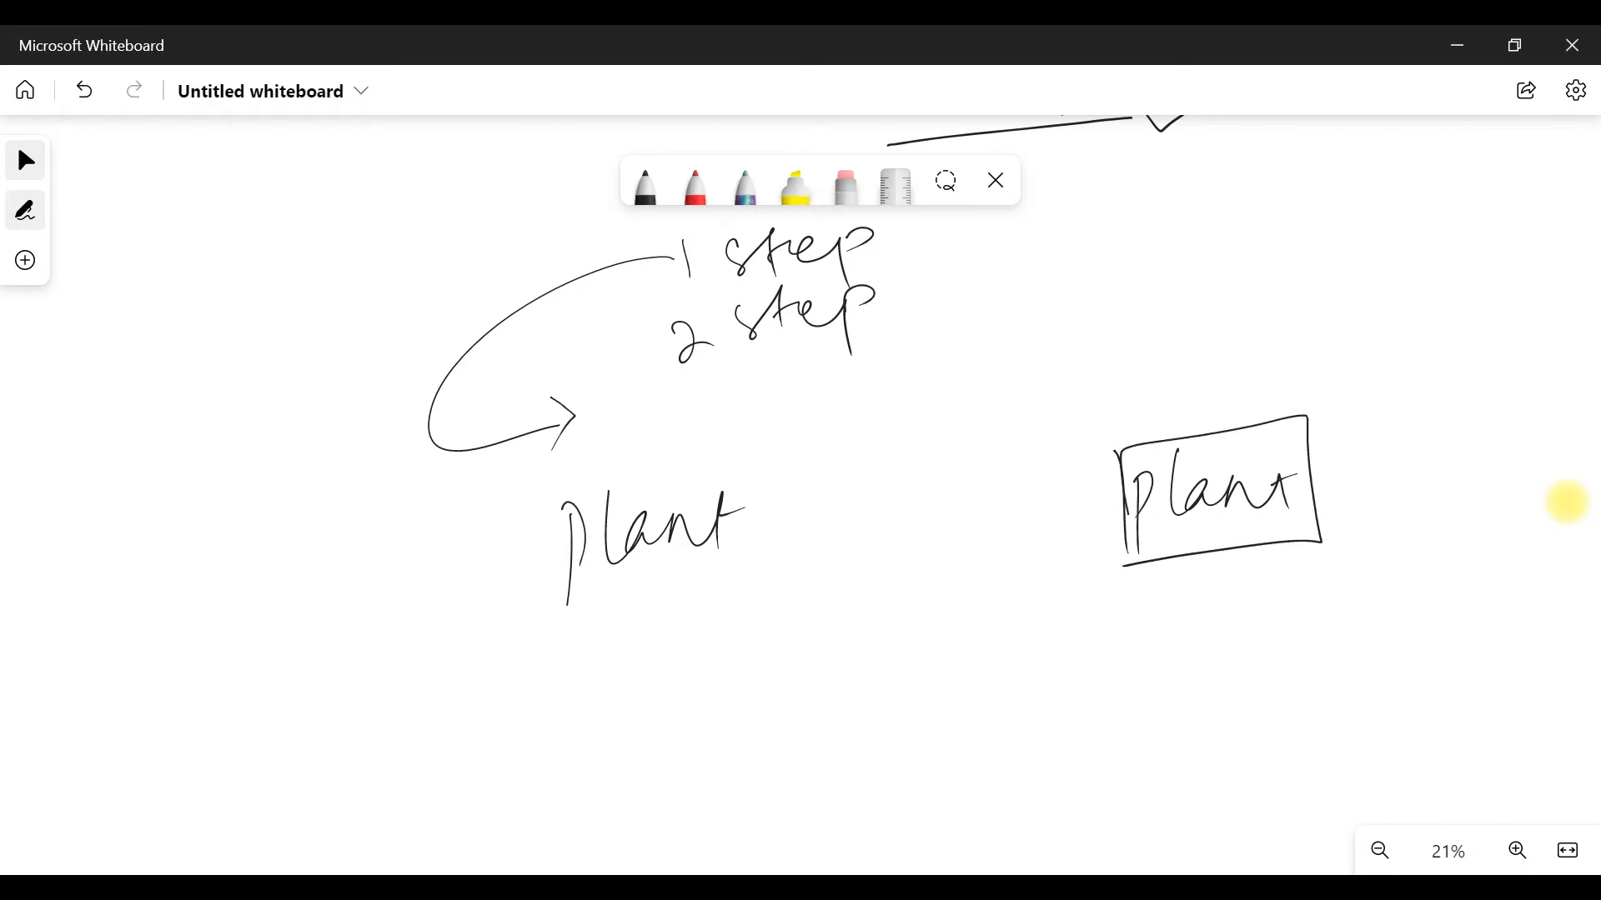
drag(553, 496, 555, 633)
mouse_move(530, 509)
mouse_down()
mouse_move(603, 475)
mouse_move(630, 627)
mouse_move(583, 639)
mouse_up()
drag(773, 527, 1082, 501)
mouse_move(1080, 493)
mouse_down()
mouse_move(1120, 499)
mouse_move(1099, 521)
mouse_up()
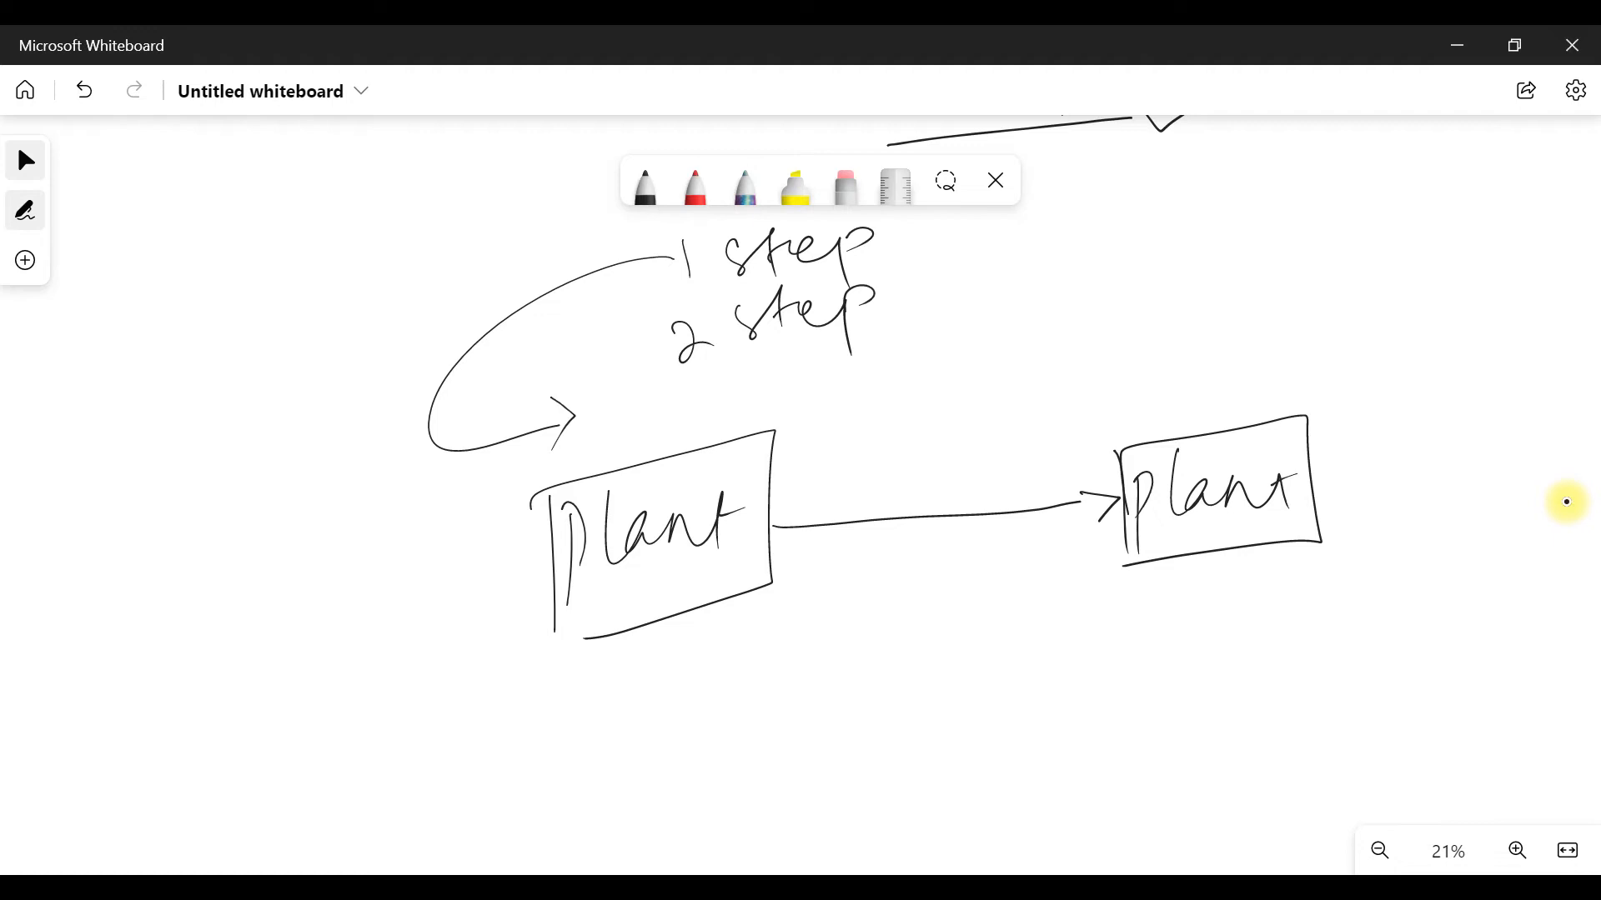
Step: Label the arrow between the plants with GI, GR and an underlined "mvt type" 301, adding a check mark
mouse_move(804, 450)
mouse_down()
mouse_move(827, 500)
mouse_move(861, 486)
mouse_up()
mouse_move(1013, 538)
mouse_down()
mouse_move(1037, 598)
mouse_move(1102, 592)
mouse_up()
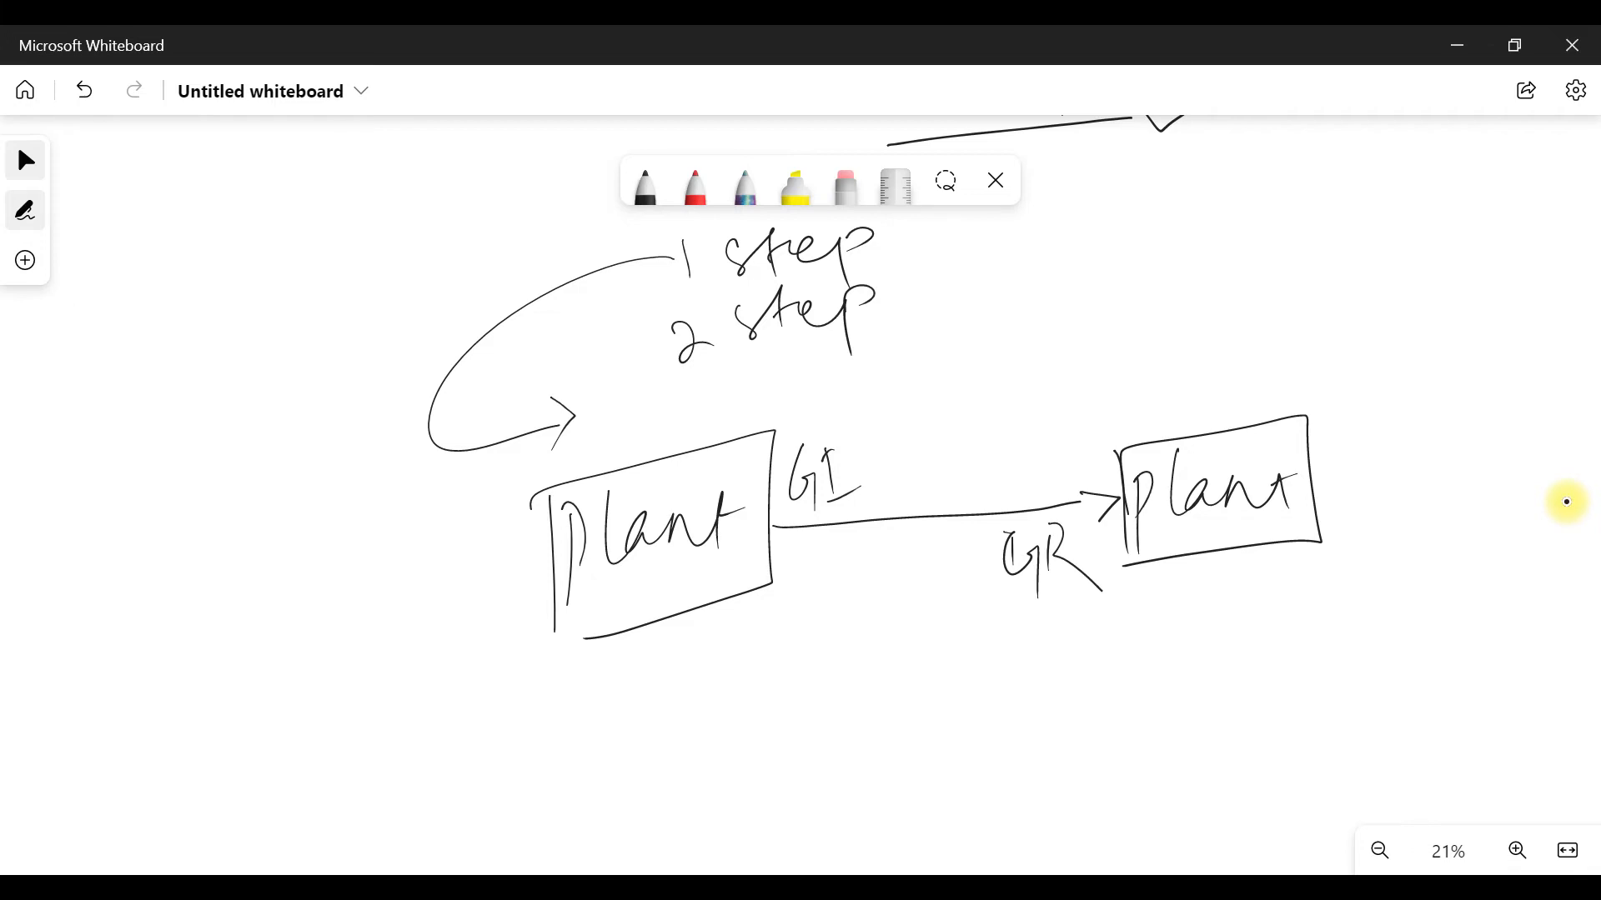
mouse_move(927, 469)
mouse_down()
mouse_move(931, 516)
mouse_move(965, 466)
mouse_move(1007, 508)
mouse_up()
mouse_move(913, 415)
mouse_down()
mouse_move(915, 430)
mouse_move(967, 397)
mouse_move(987, 431)
mouse_up()
drag(1008, 364, 1011, 425)
drag(1033, 385, 1049, 443)
drag(1052, 424, 1077, 382)
mouse_move(1075, 383)
mouse_down()
mouse_move(1066, 399)
mouse_move(1113, 398)
mouse_up()
drag(992, 448, 1118, 410)
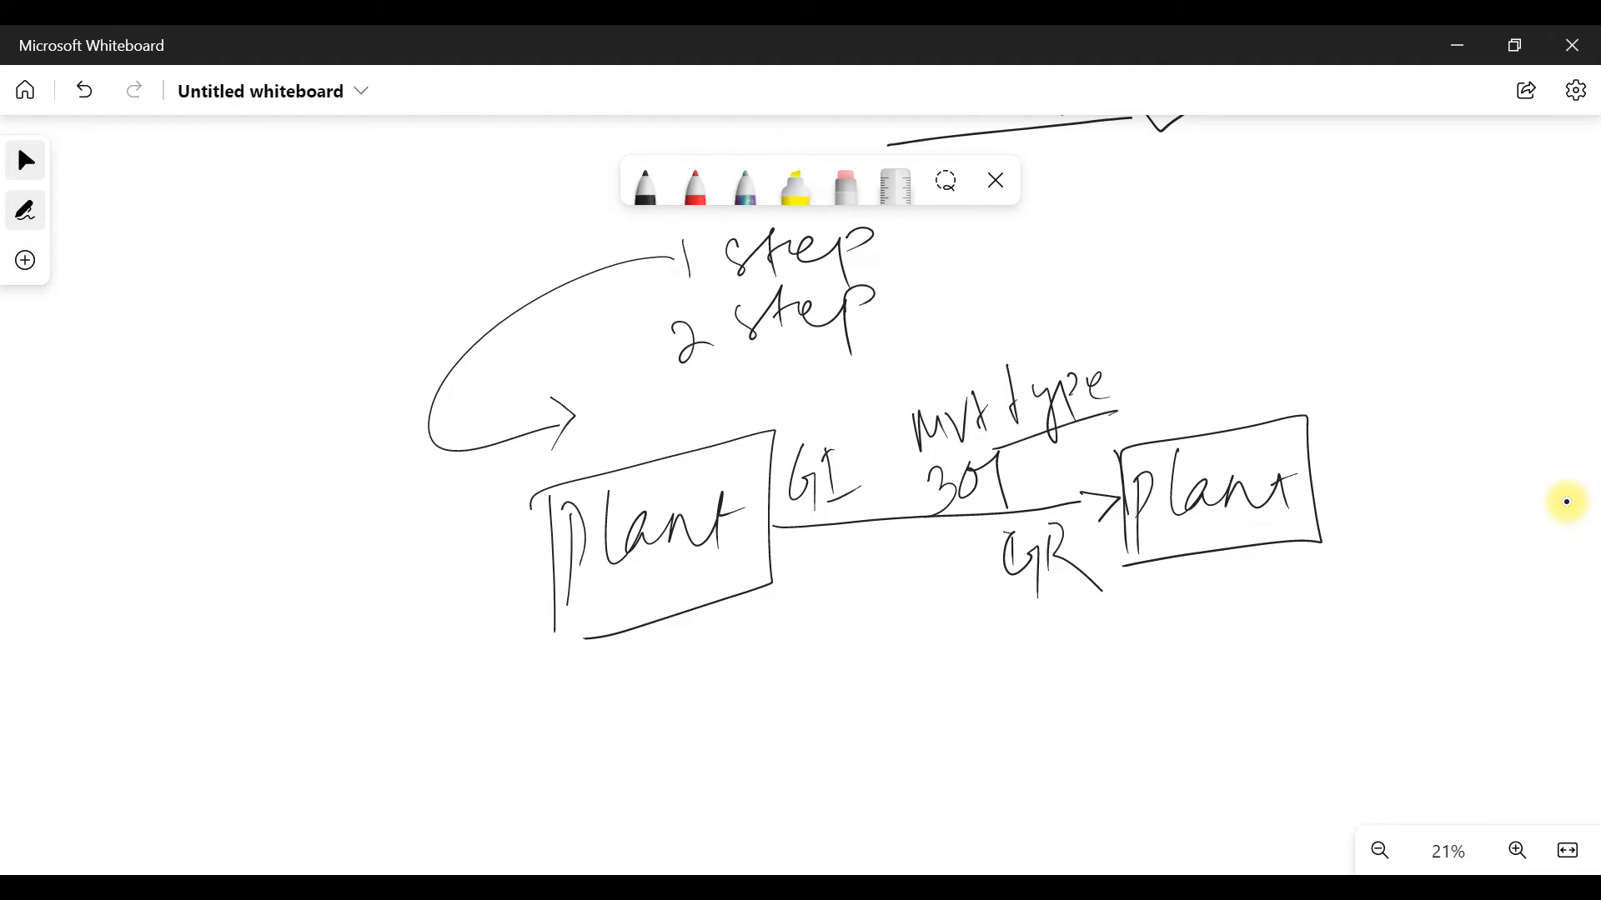
drag(1041, 480, 1110, 425)
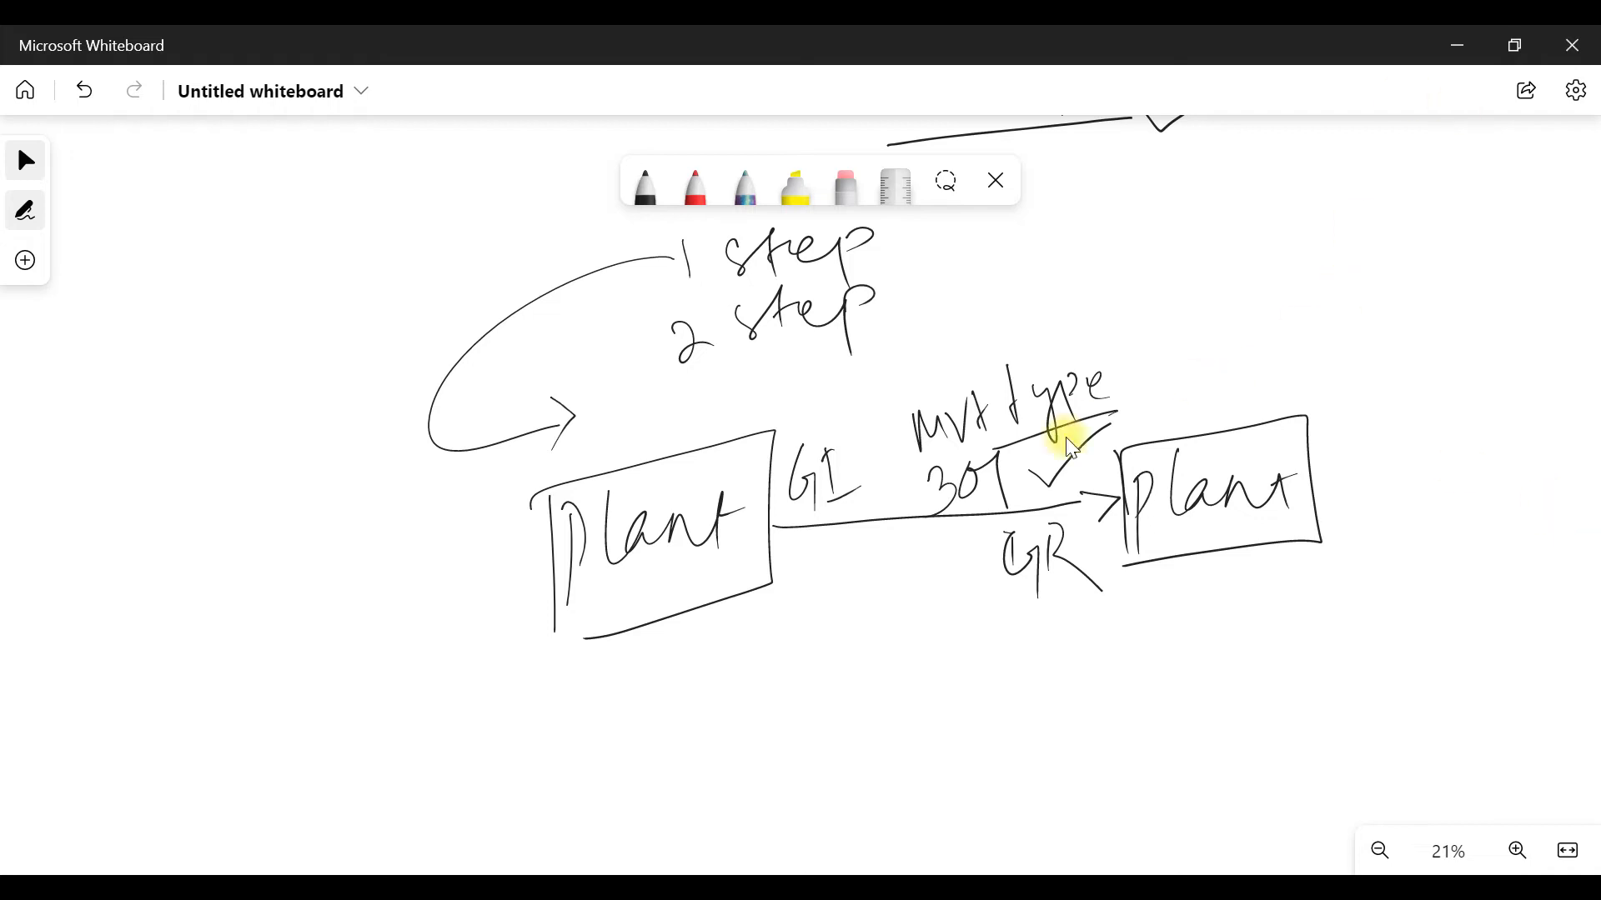
Step: Handwrite the underlined heading "2step process" in the blank area below the one-step sketch
scroll(1308, 600, down, 2)
scroll(1287, 517, down, 6)
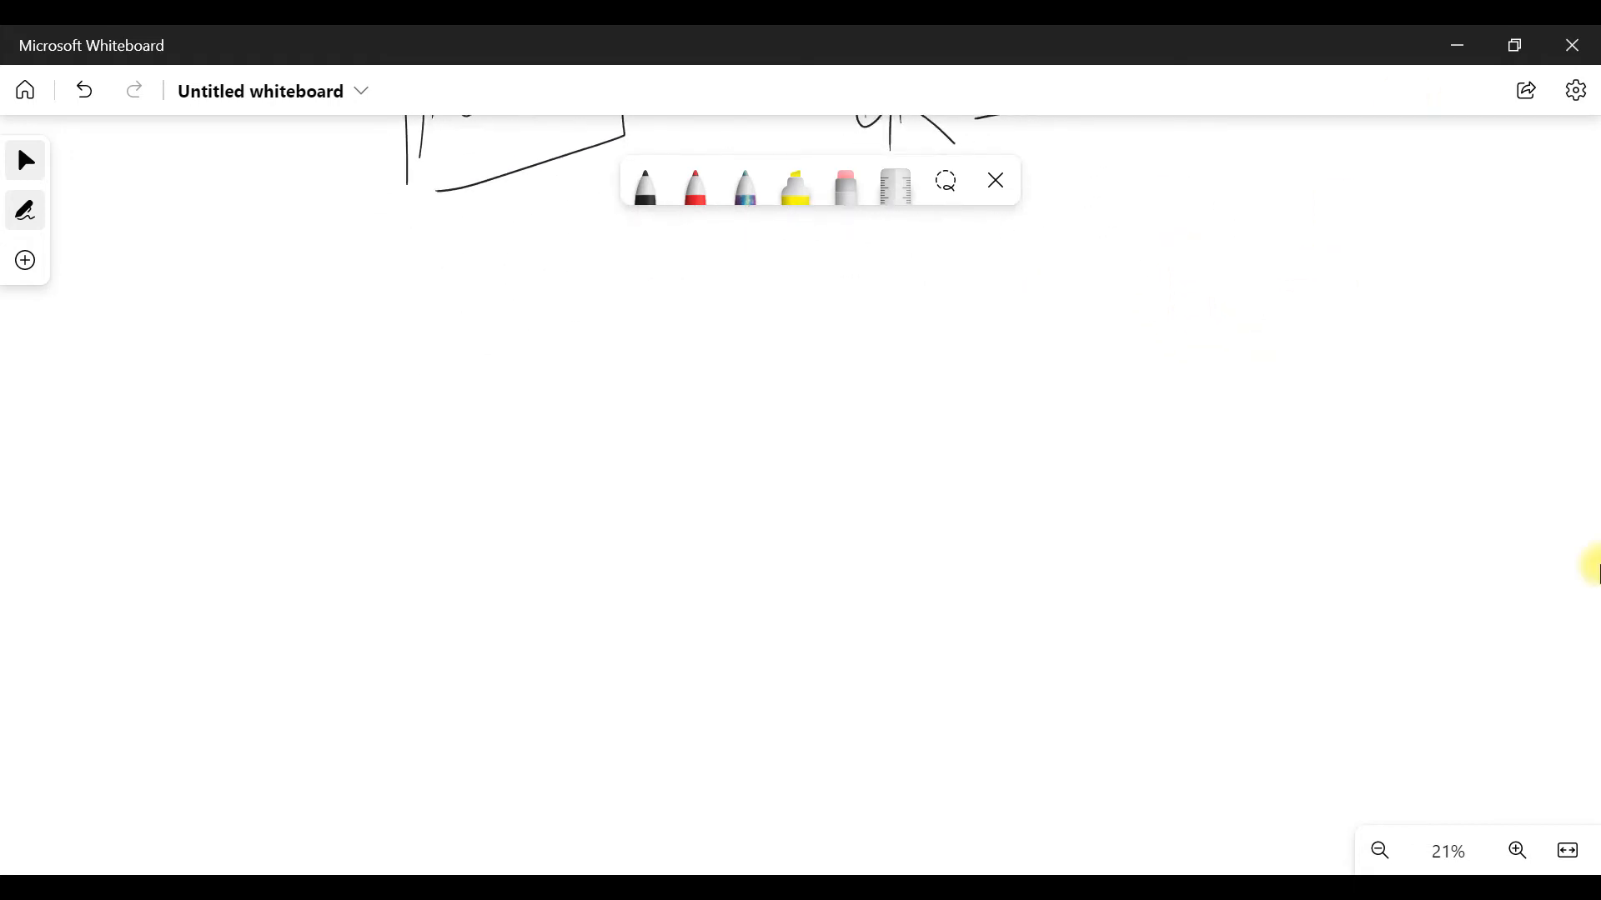
mouse_move(786, 254)
mouse_down()
mouse_move(859, 288)
mouse_move(914, 246)
mouse_move(971, 235)
mouse_move(1021, 250)
mouse_move(1176, 219)
mouse_up()
drag(771, 338, 1173, 248)
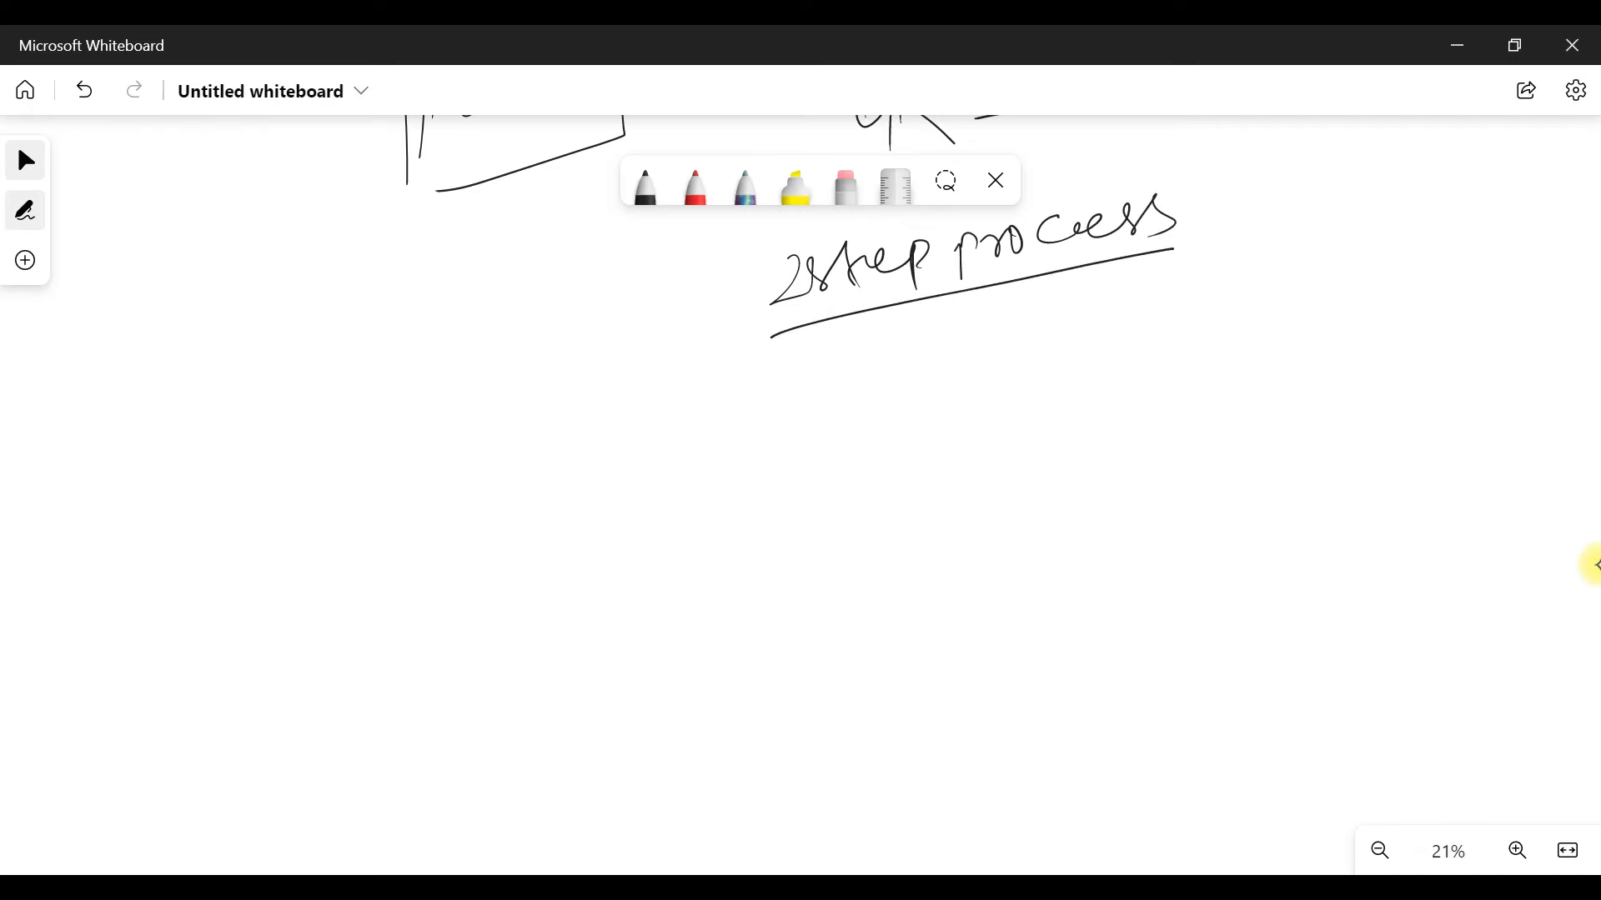
Step: Sketch boxes labelled "plant" and "plant 2" under the two-step heading and connect them with an arrow
mouse_move(540, 432)
mouse_down()
mouse_move(538, 488)
mouse_move(544, 448)
mouse_move(671, 394)
mouse_up()
drag(502, 408, 522, 499)
mouse_move(510, 408)
mouse_down()
mouse_move(717, 435)
mouse_move(506, 503)
mouse_up()
mouse_move(1095, 317)
mouse_down()
mouse_move(1107, 377)
mouse_move(1114, 316)
mouse_up()
mouse_move(1132, 295)
mouse_down()
mouse_move(1136, 328)
mouse_move(1269, 271)
mouse_move(1273, 313)
mouse_up()
drag(1265, 293, 1358, 292)
mouse_move(1073, 310)
mouse_down()
mouse_move(1095, 390)
mouse_move(1396, 316)
mouse_up()
drag(1397, 317, 1126, 389)
mouse_move(702, 365)
mouse_down()
mouse_move(1070, 299)
mouse_move(1049, 321)
mouse_up()
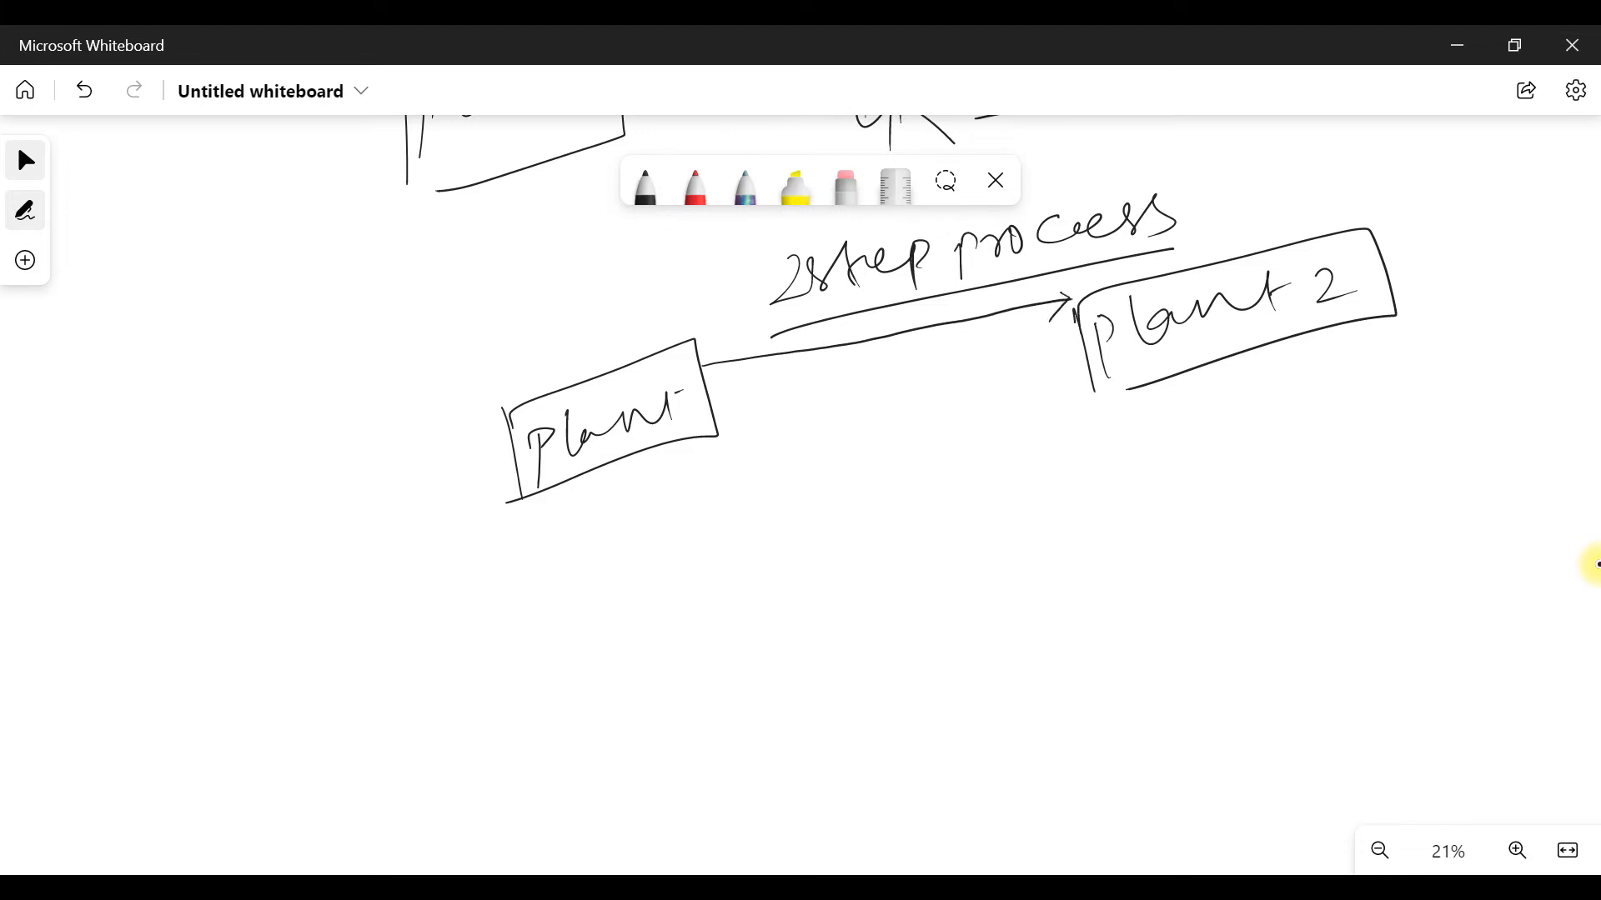
Step: Annotate the two-step arrow with movement type 303 leaving the first plant and underlined movement type 305 entering plant 2
mouse_move(833, 325)
mouse_down()
mouse_move(846, 335)
mouse_move(828, 350)
mouse_move(870, 324)
mouse_move(909, 337)
mouse_move(1004, 287)
mouse_move(1037, 328)
mouse_move(1057, 294)
mouse_up()
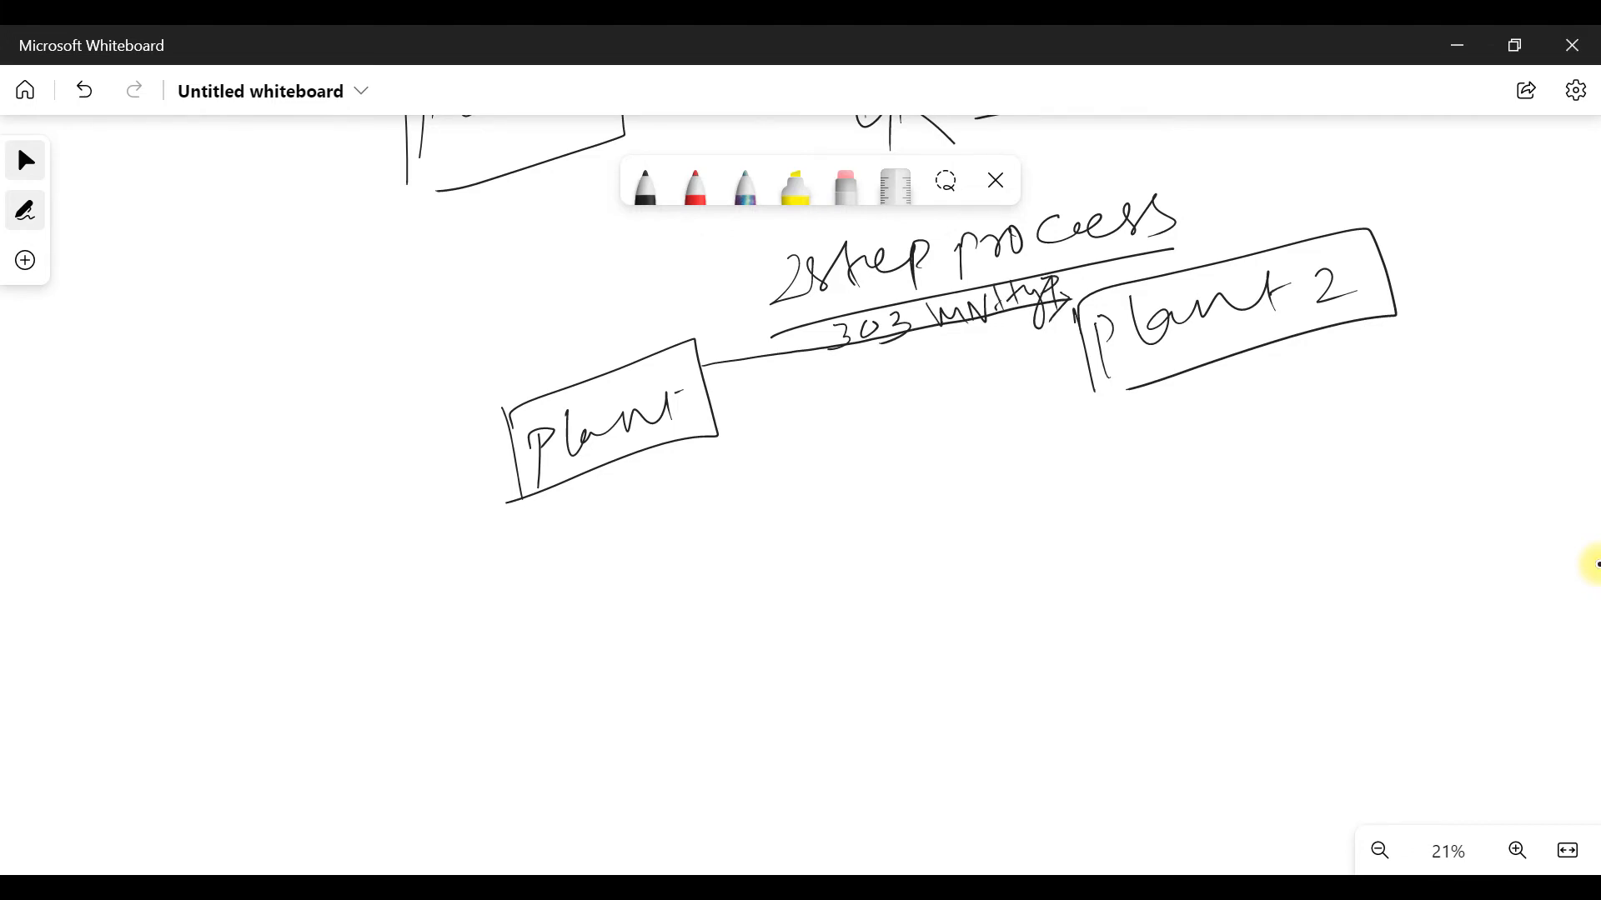
mouse_move(704, 347)
mouse_down()
mouse_move(791, 342)
mouse_move(761, 384)
mouse_up()
drag(1032, 369, 1082, 360)
mouse_move(1071, 349)
mouse_down()
mouse_move(1085, 358)
mouse_move(1052, 413)
mouse_up()
mouse_move(951, 407)
mouse_down()
mouse_move(942, 443)
mouse_move(972, 421)
mouse_move(999, 430)
mouse_up()
drag(1012, 385, 1022, 383)
mouse_move(975, 458)
mouse_down()
mouse_move(993, 474)
mouse_move(1018, 447)
mouse_up()
mouse_move(1042, 425)
mouse_down()
mouse_move(1036, 458)
mouse_move(1045, 442)
mouse_up()
drag(1057, 426, 1092, 476)
drag(1099, 413, 1089, 475)
drag(1092, 415, 1106, 459)
mouse_move(980, 520)
mouse_down()
mouse_move(1133, 461)
mouse_move(1121, 410)
mouse_move(1145, 429)
mouse_up()
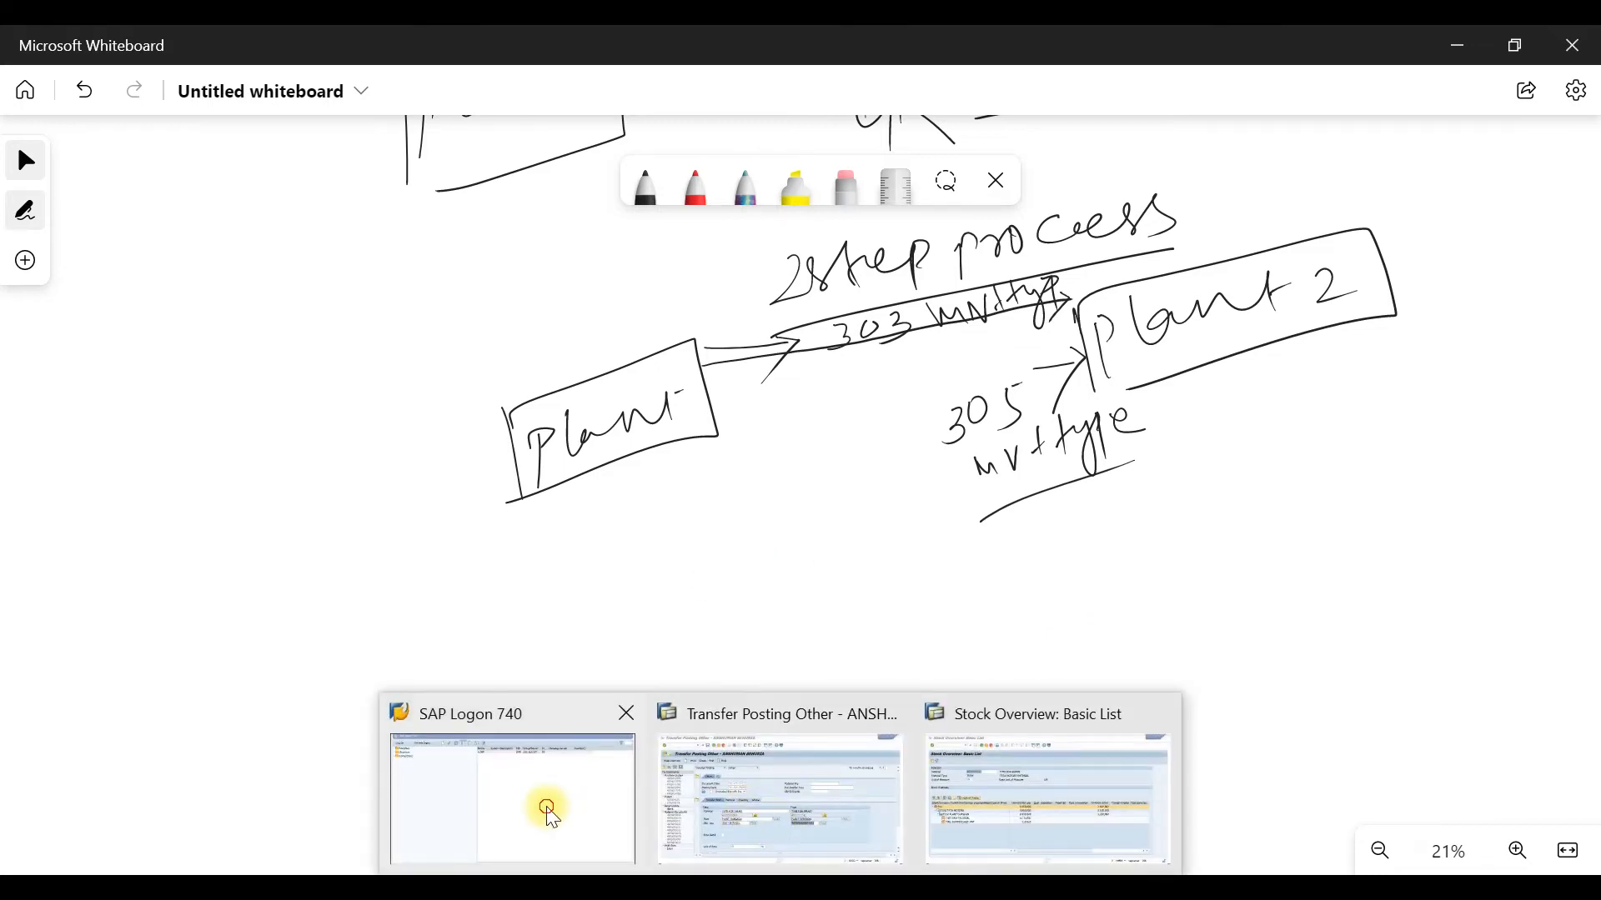
Step: Switch back to the SAP transfer posting, copy material number 200000010 and open a new session
click(547, 807)
click(807, 793)
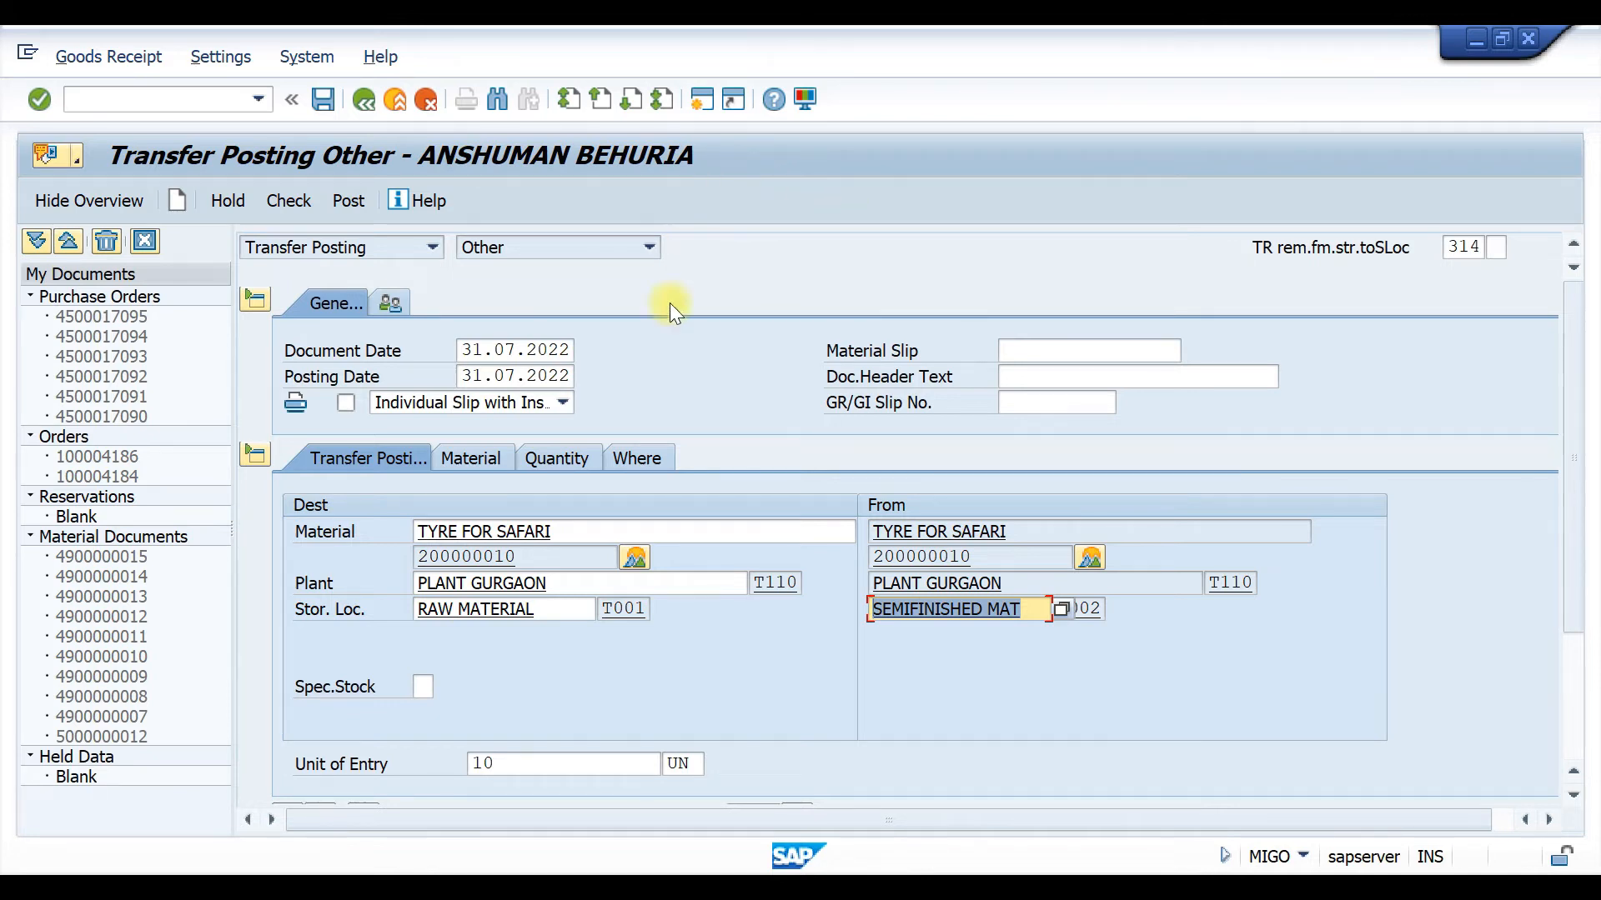
click(533, 557)
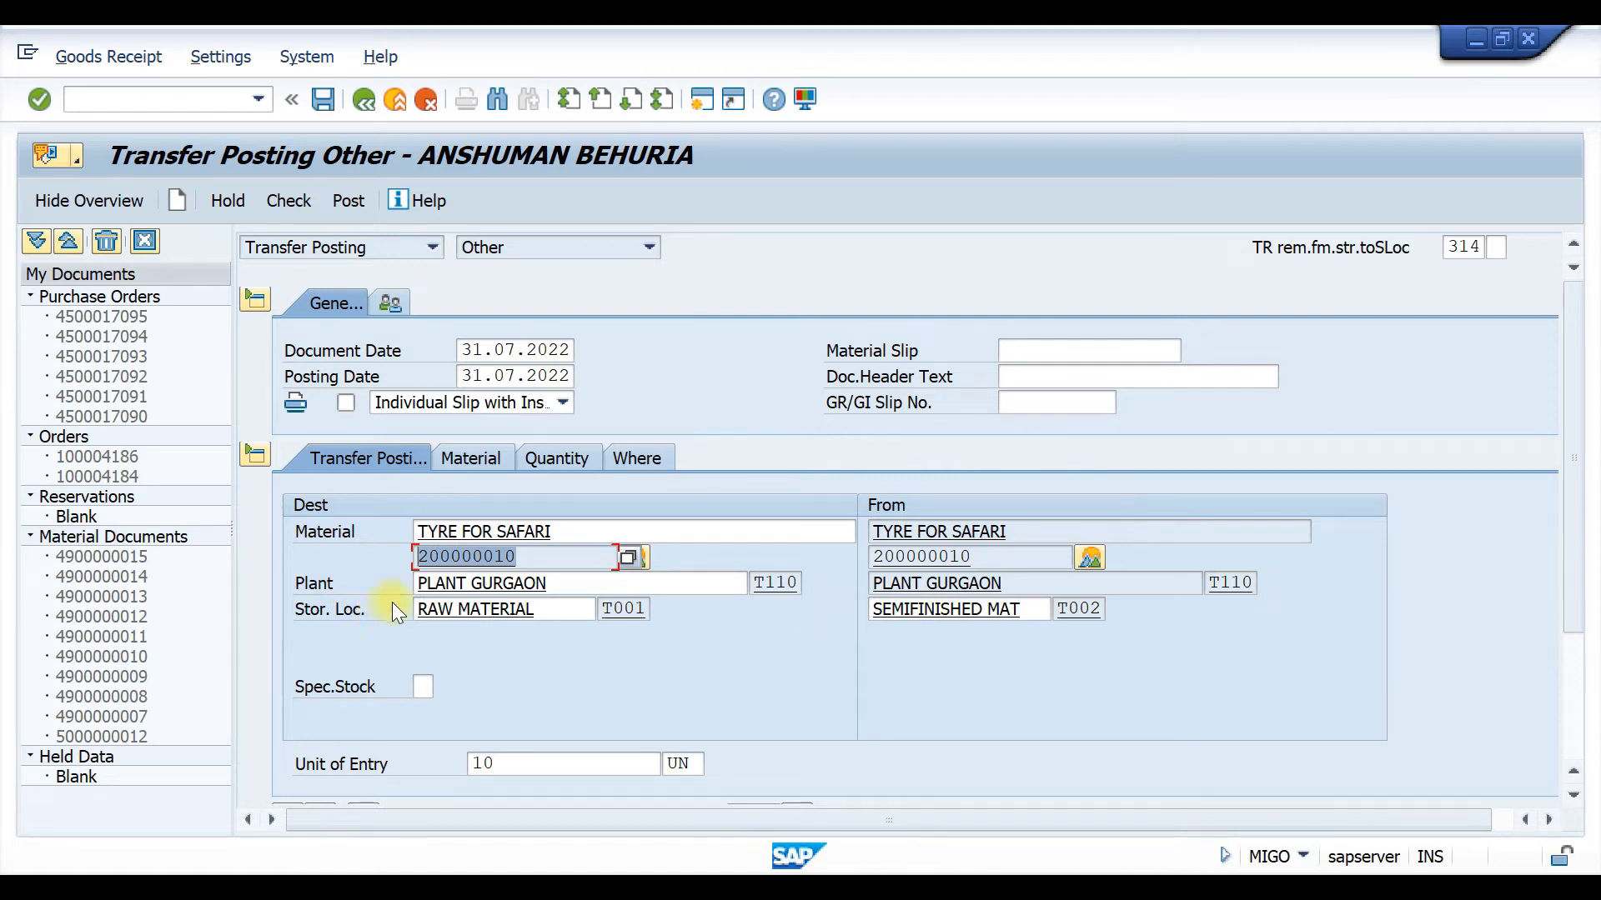
key(ctrl+c)
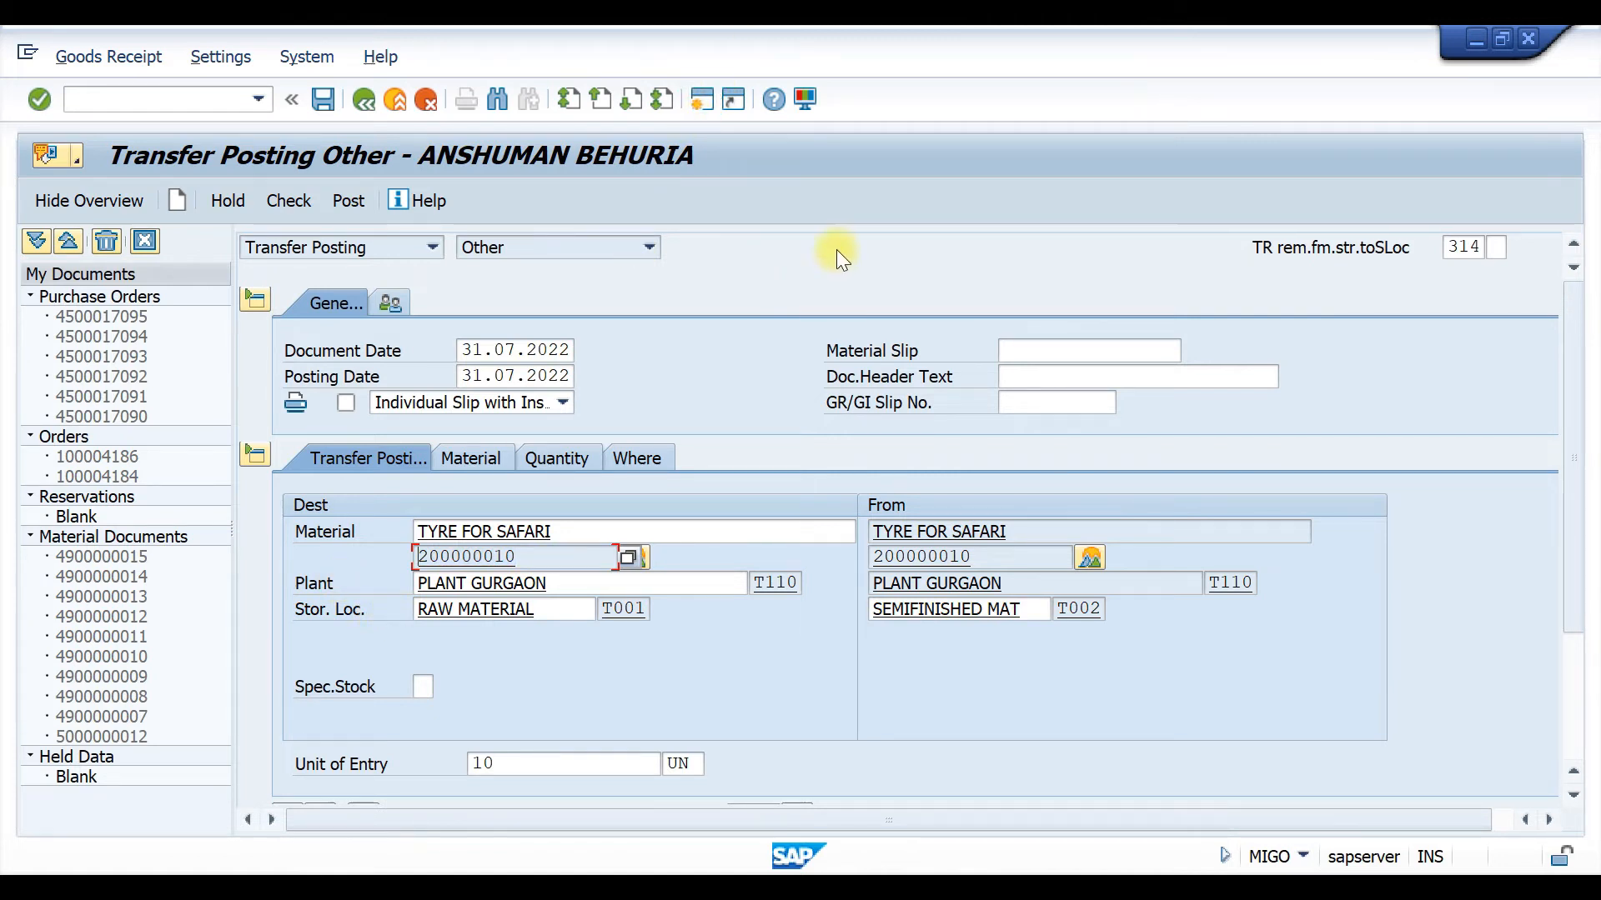
click(703, 101)
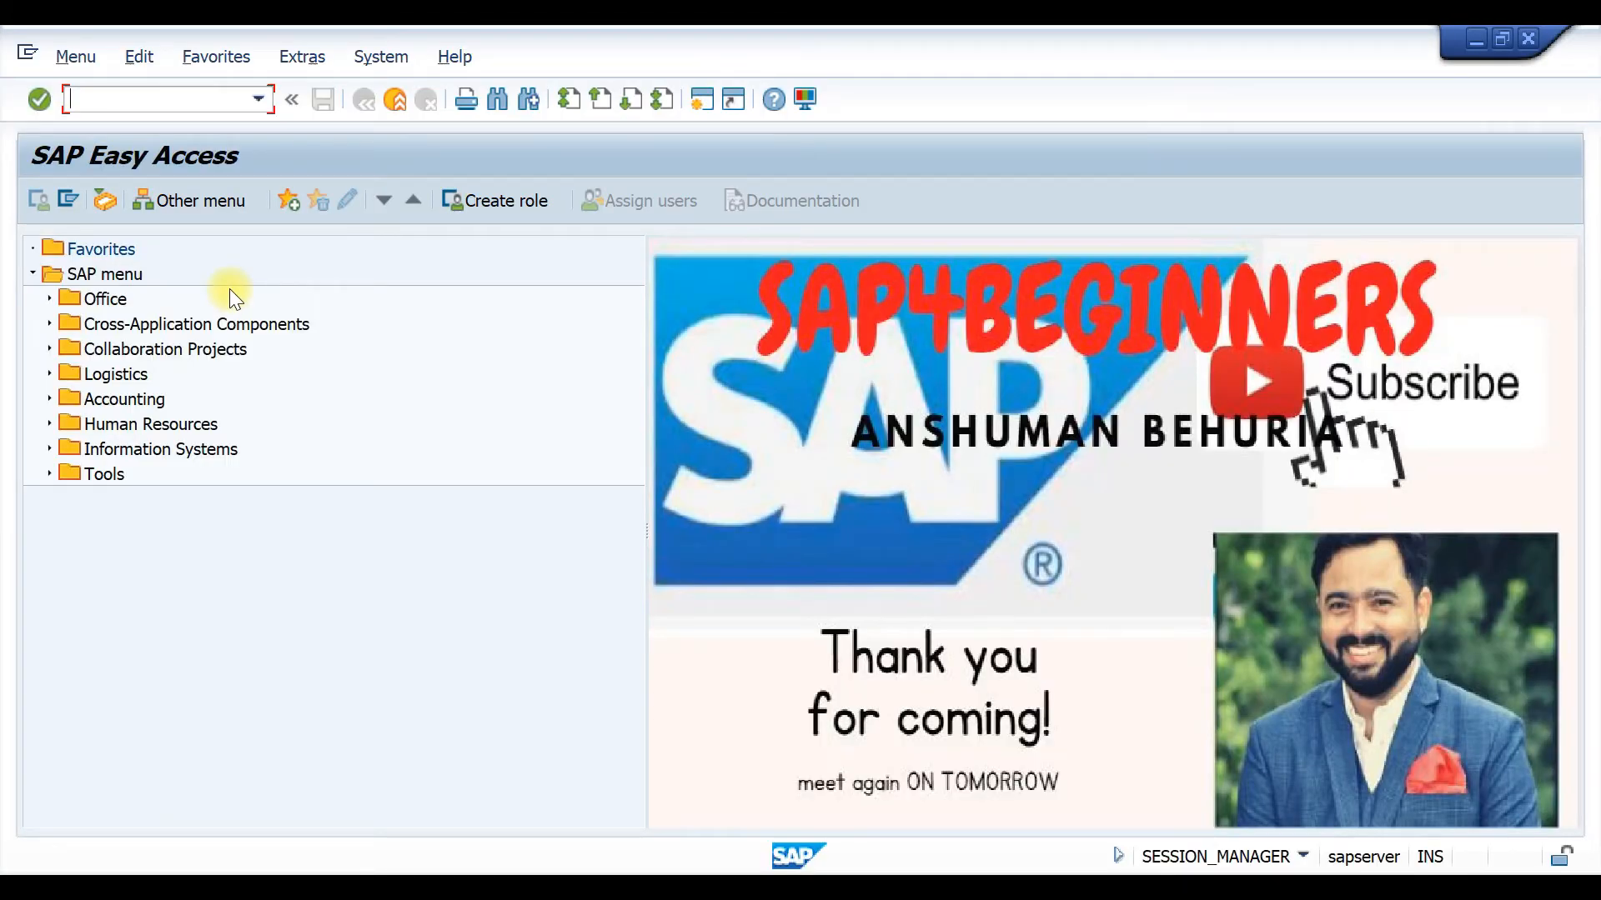
Step: Start MM01 for material 200000010 and bring up its view selection
text(mm01)
key(Return)
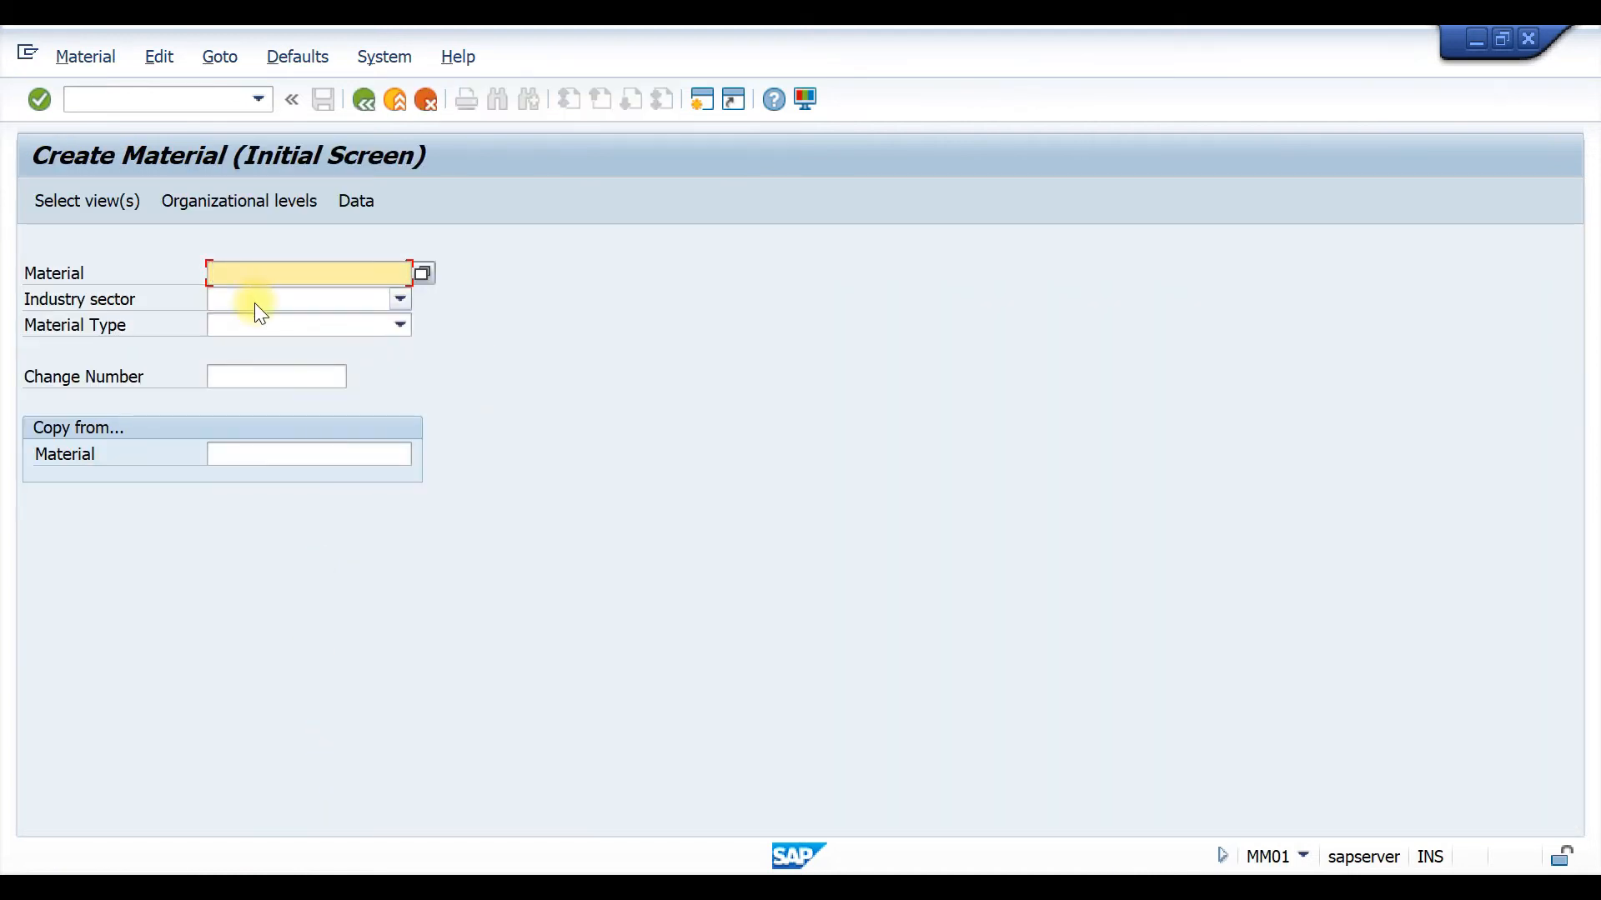
key(Return)
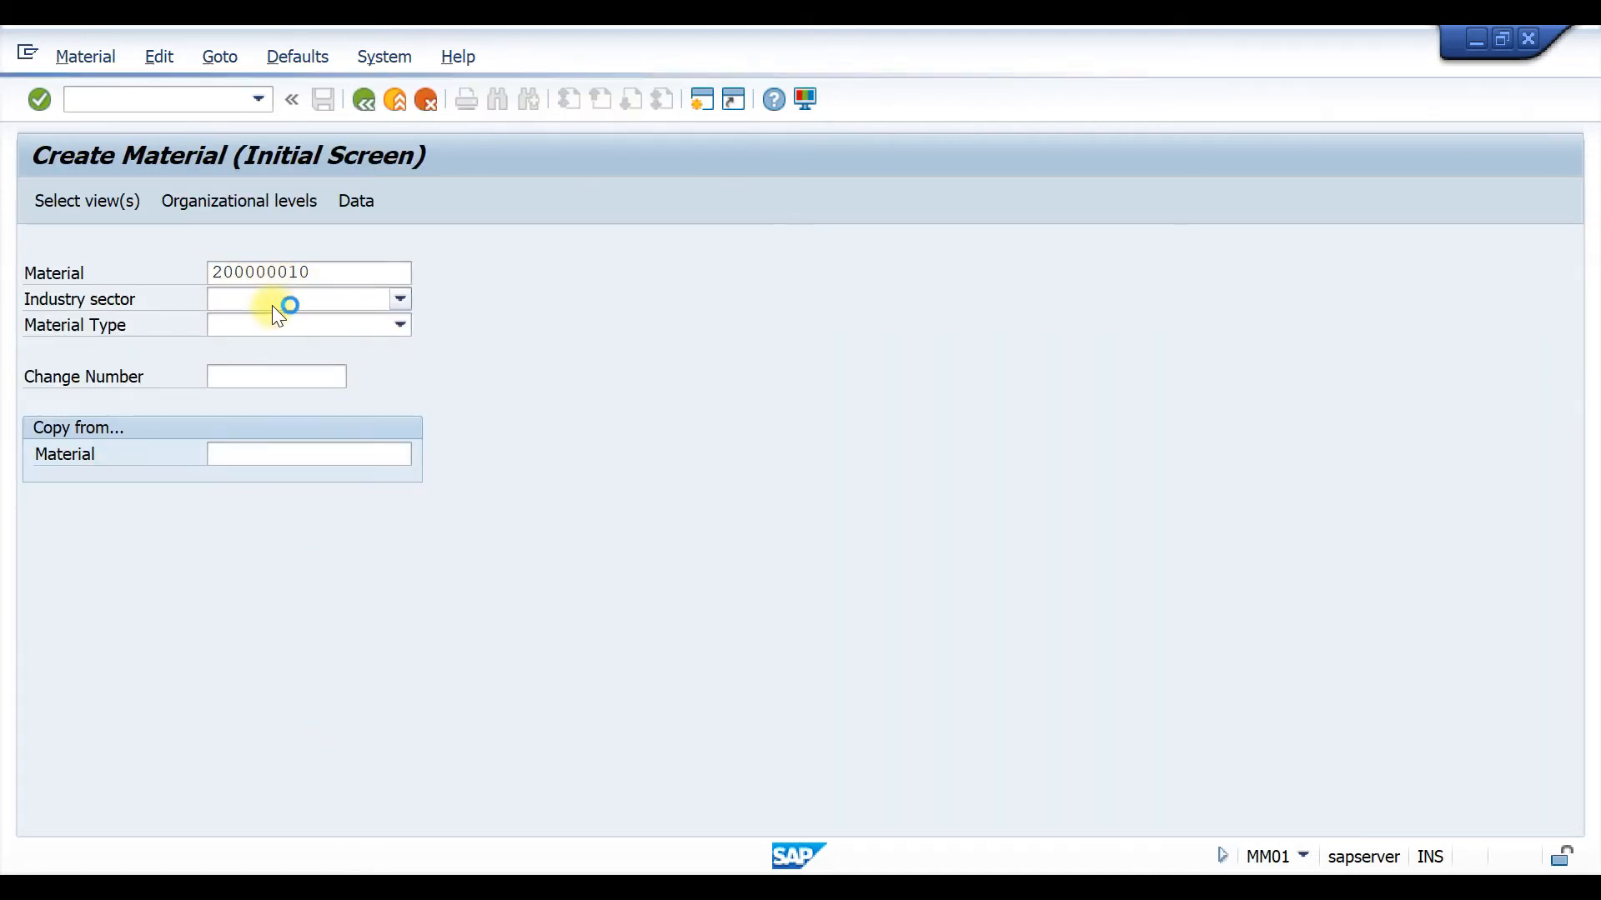
click(86, 203)
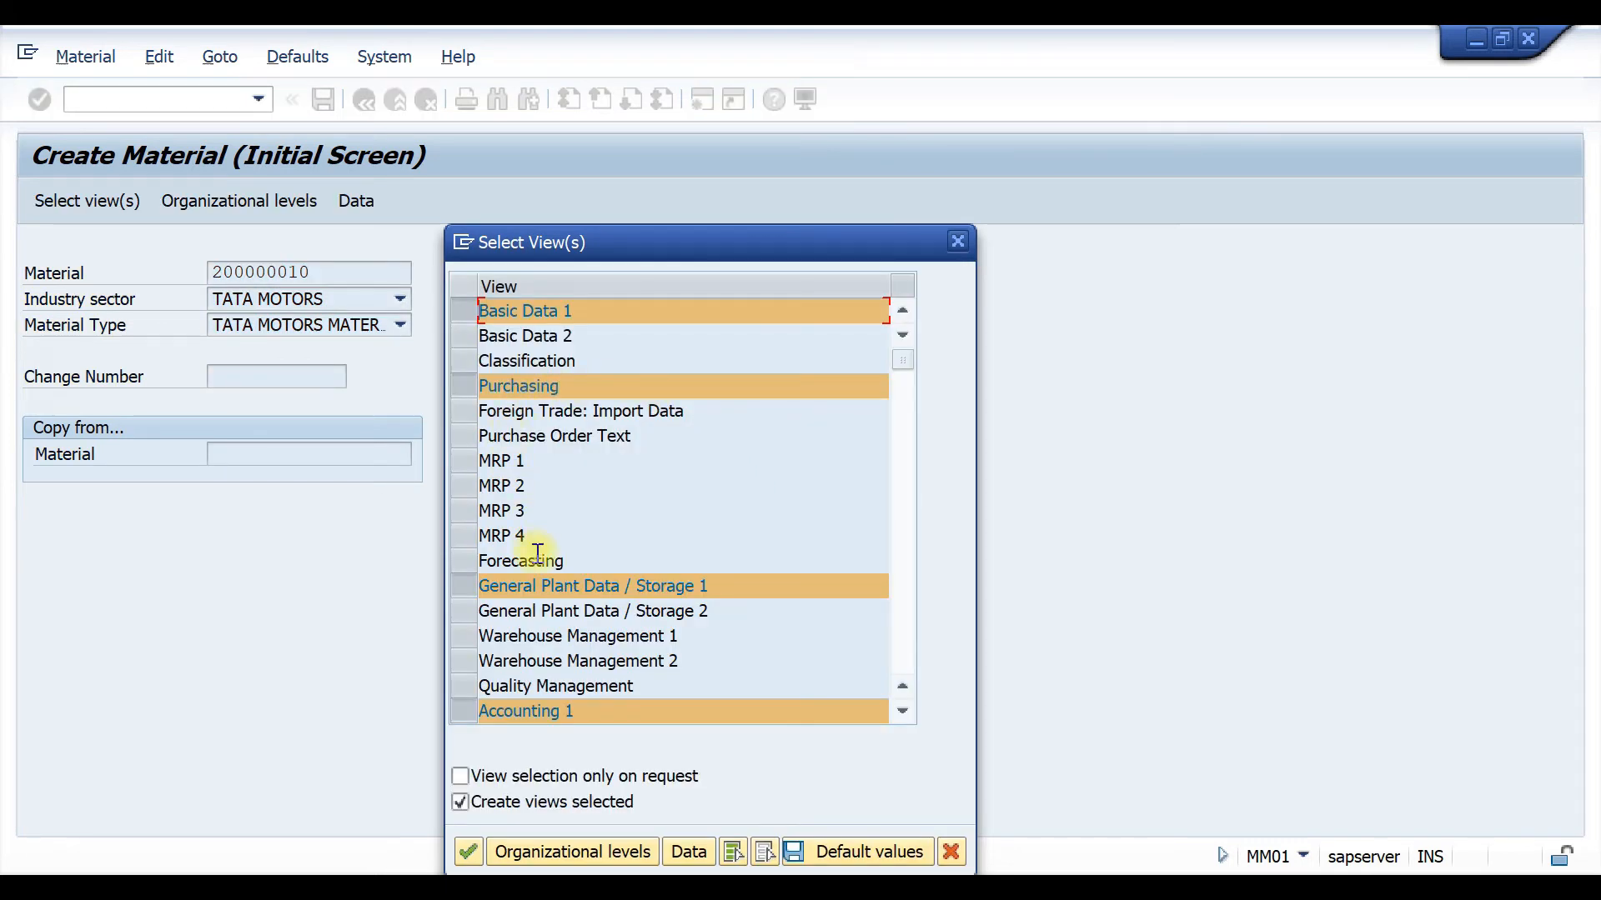
Step: Extend material 200000010 to plant T120 with valuation class 9101 (tyre) and save it
click(543, 851)
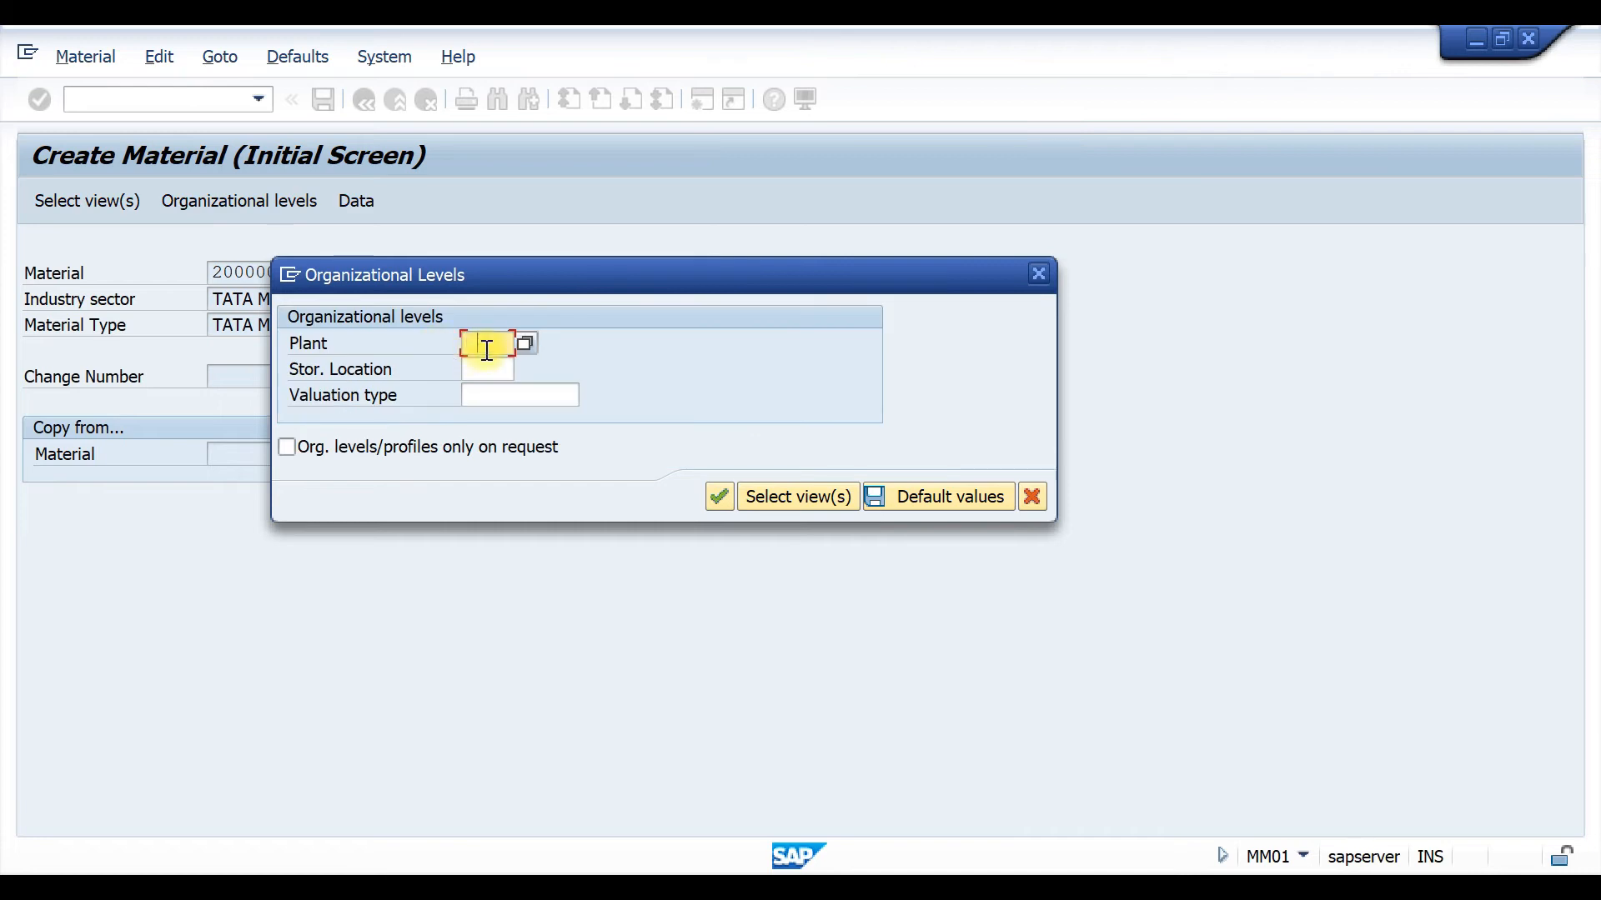
click(482, 343)
click(497, 395)
click(498, 367)
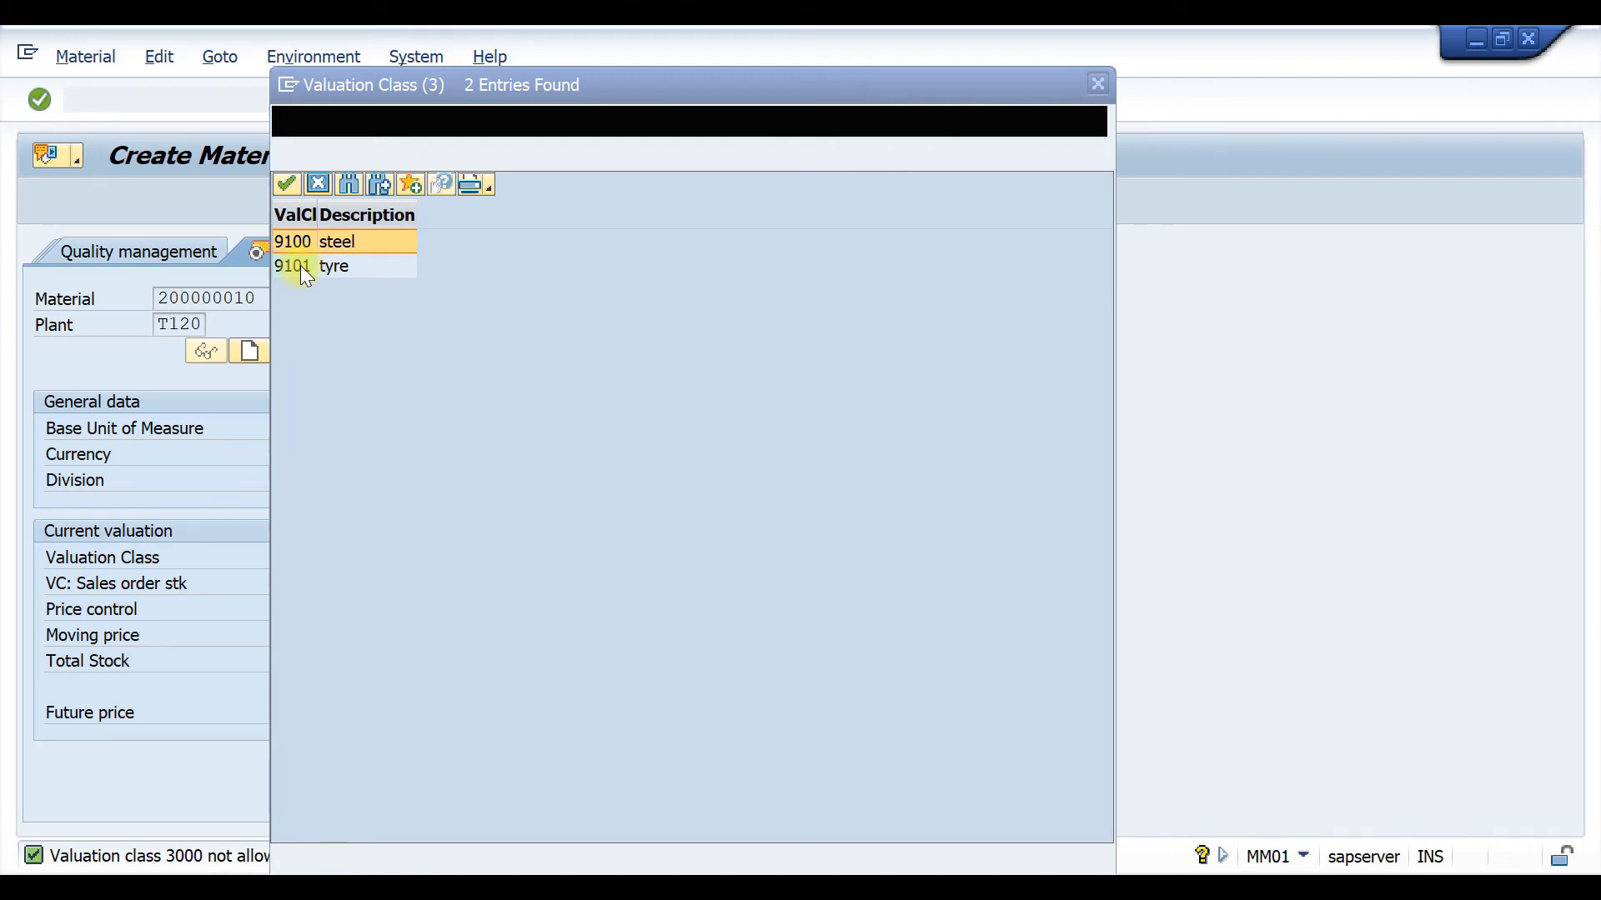
click(300, 265)
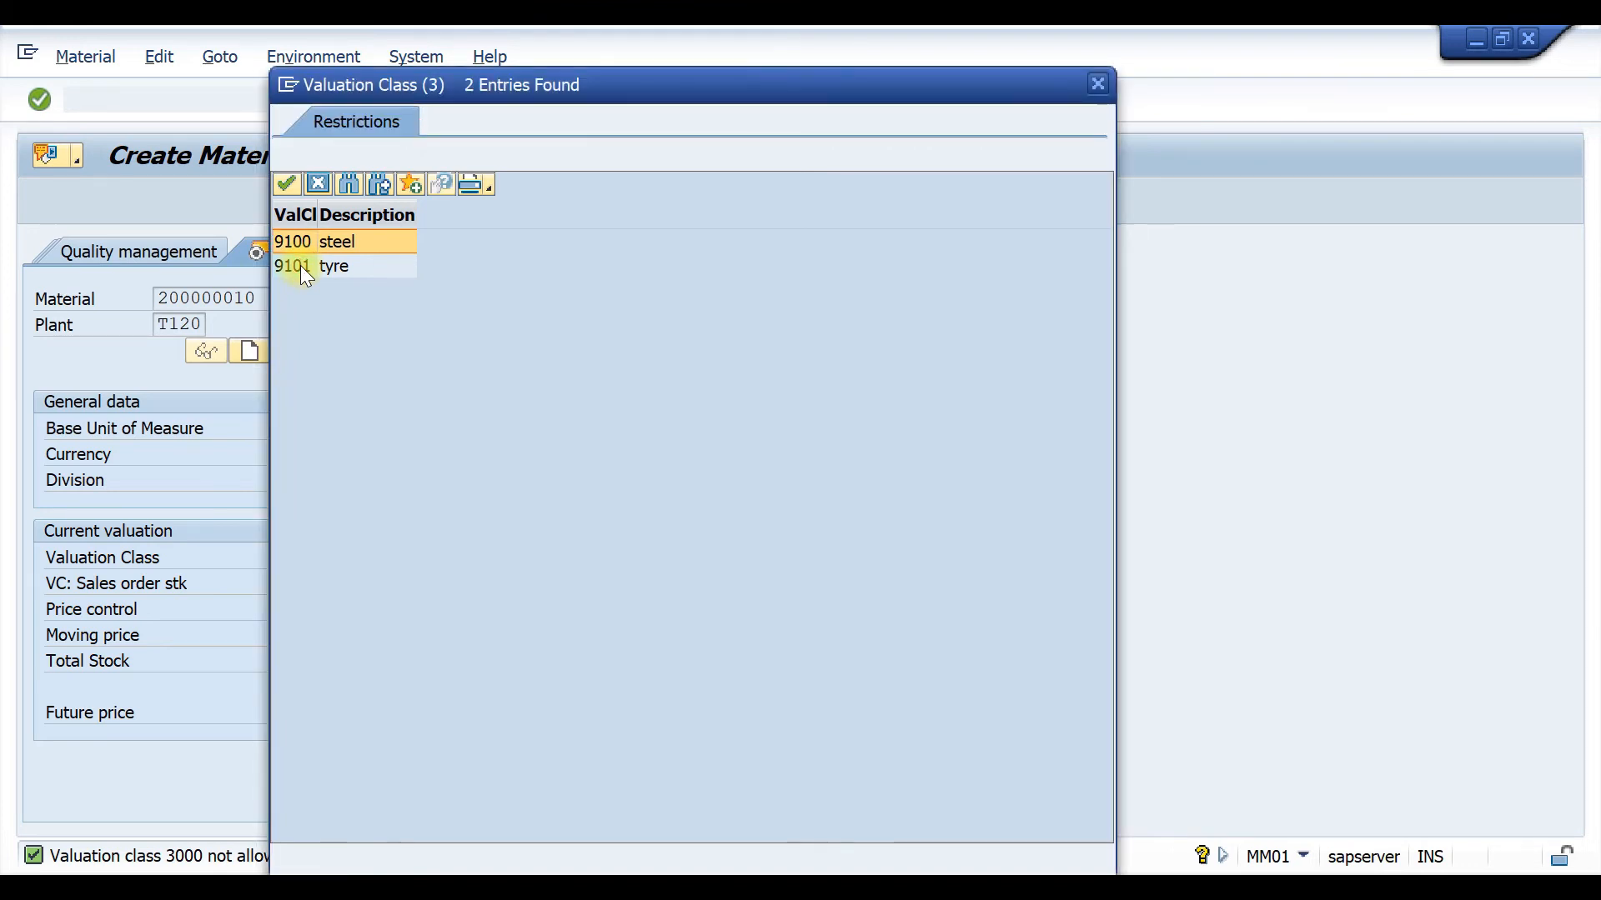
double_click(300, 265)
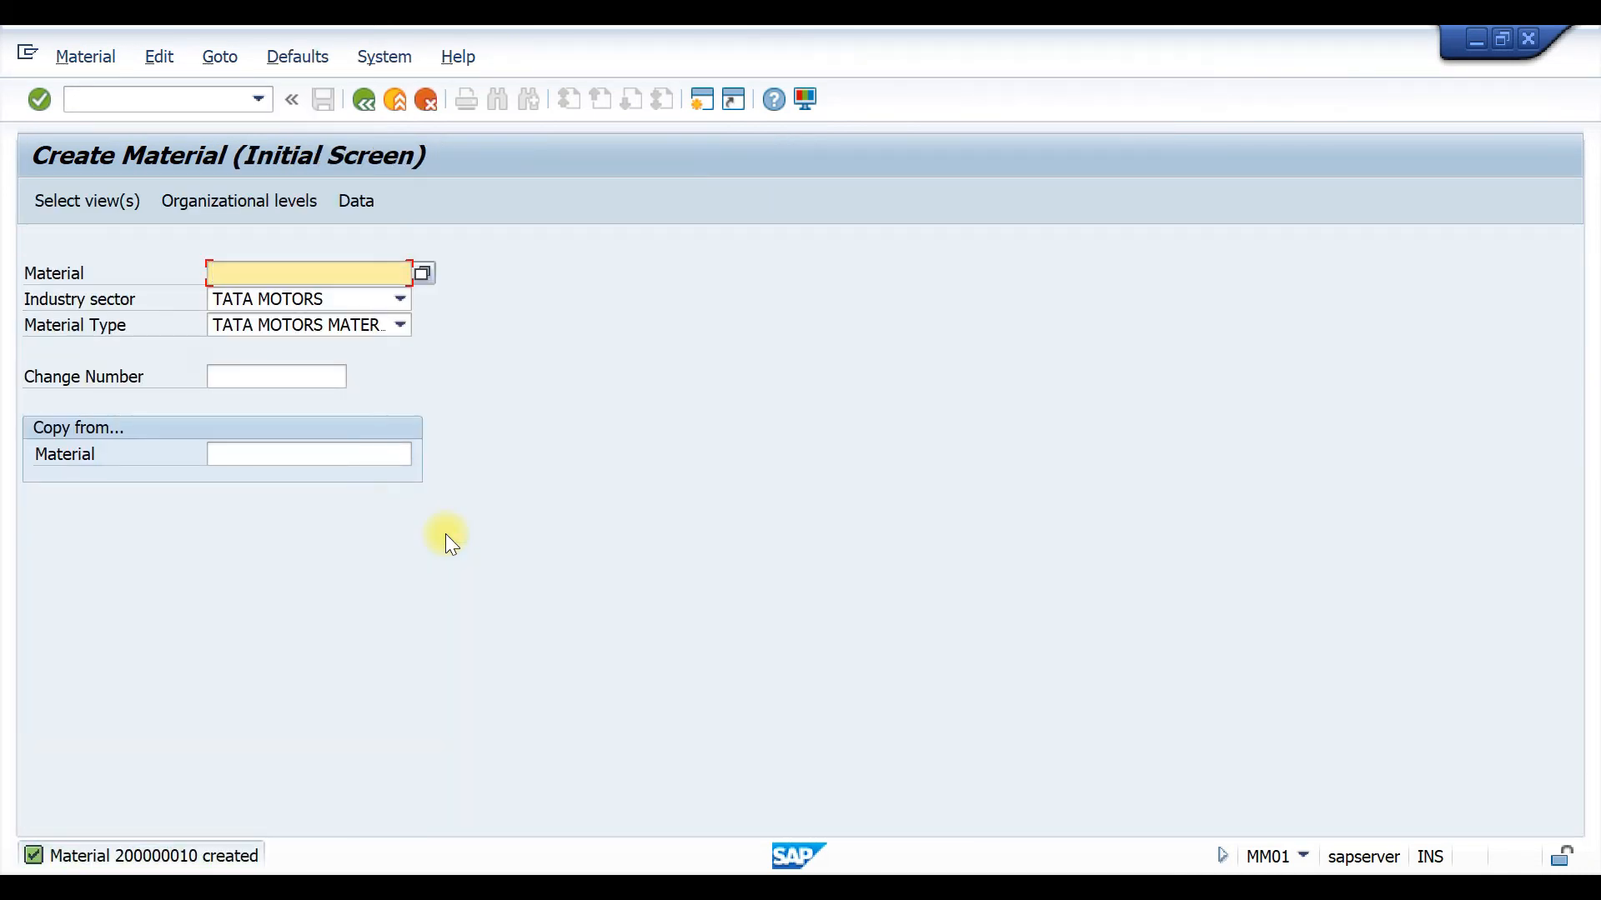
Step: Return to the transfer posting session and restart transaction MIGO with an empty document
key(alt+Tab)
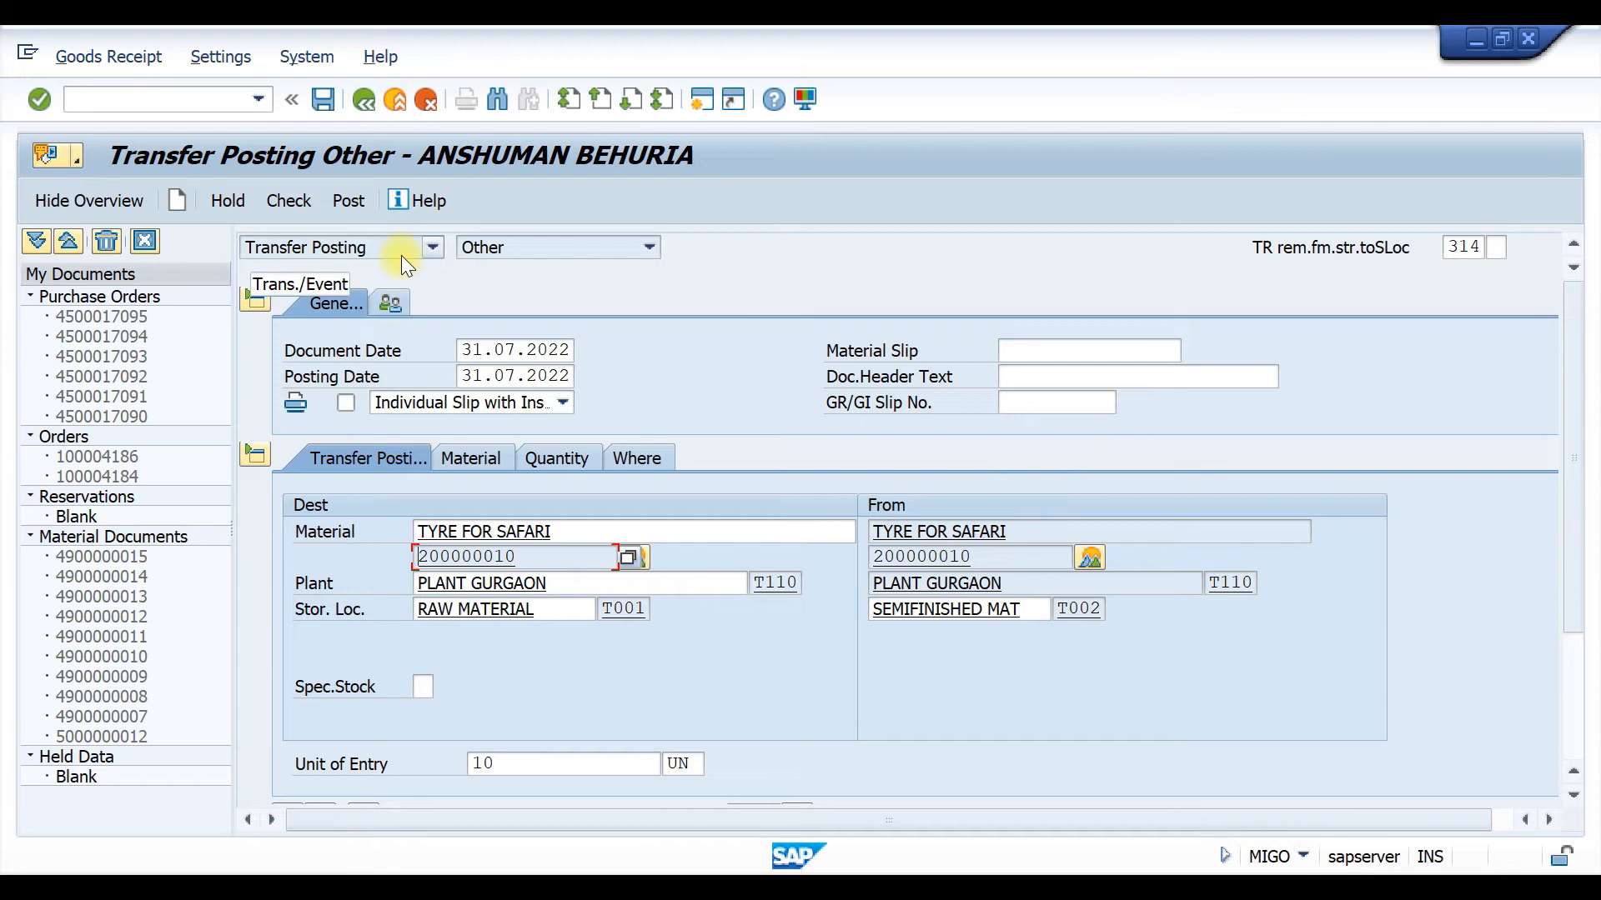
click(159, 99)
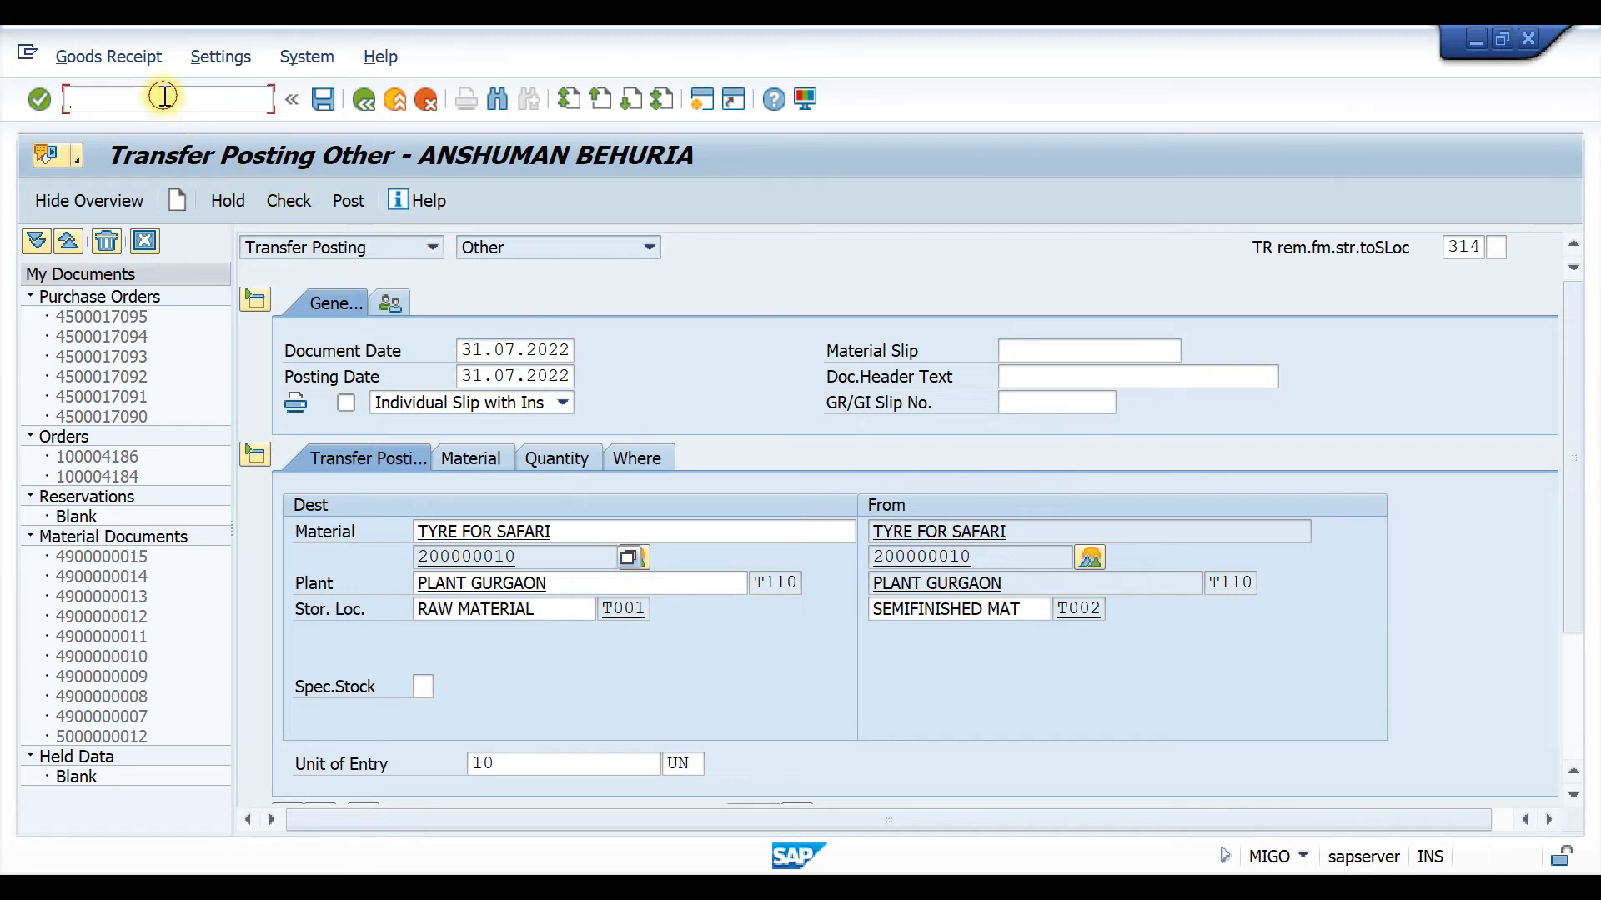
text(/nm)
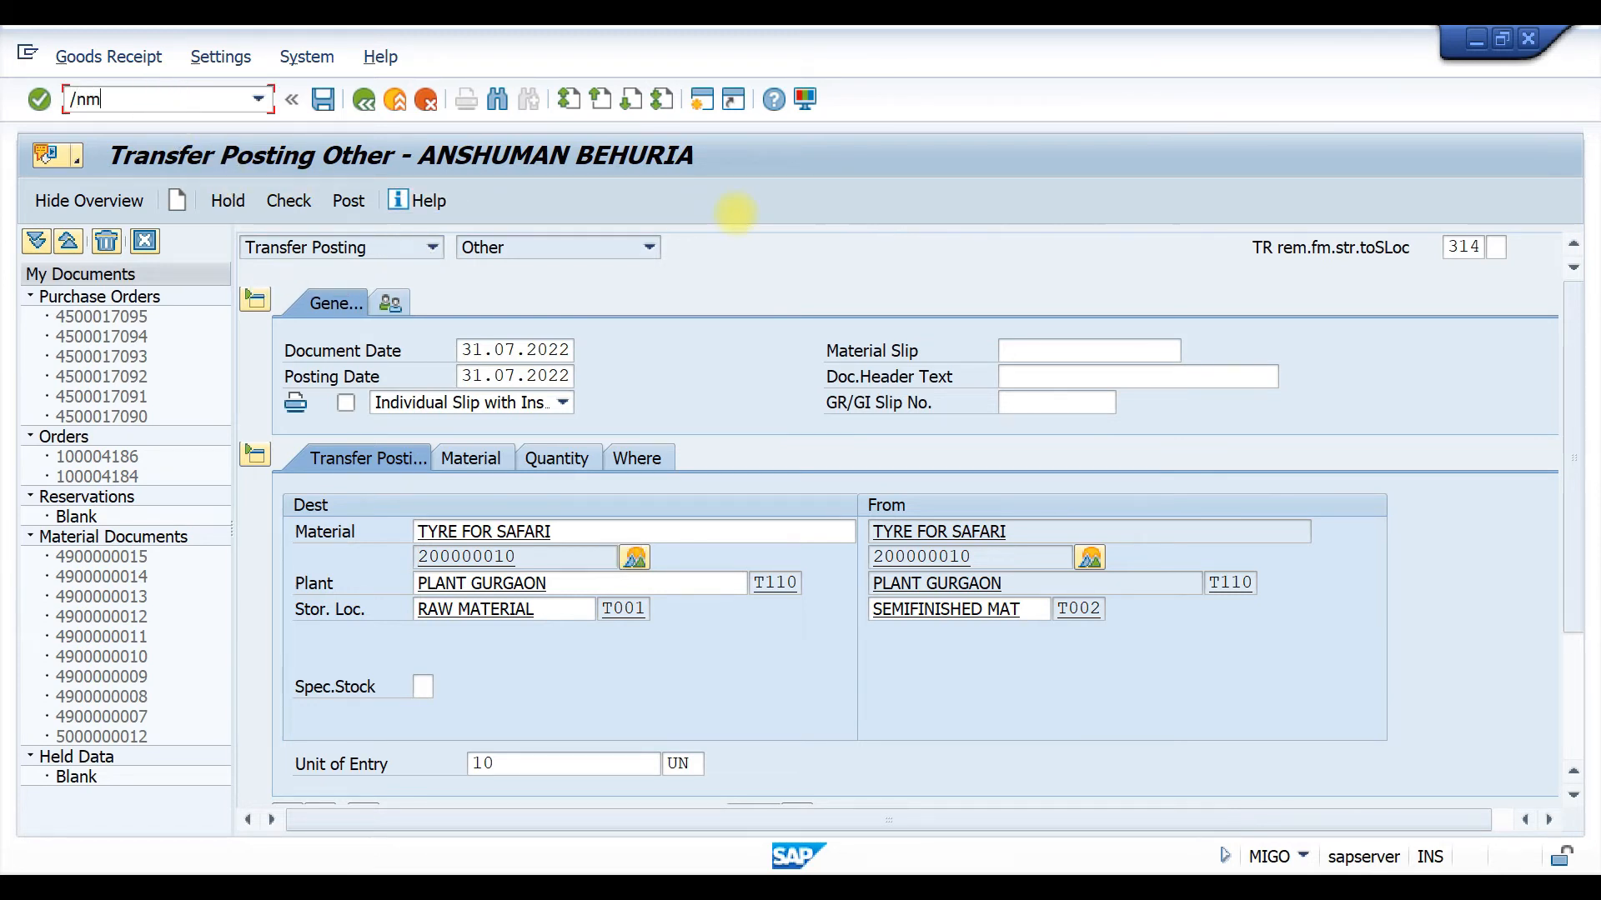
text(igo)
key(Return)
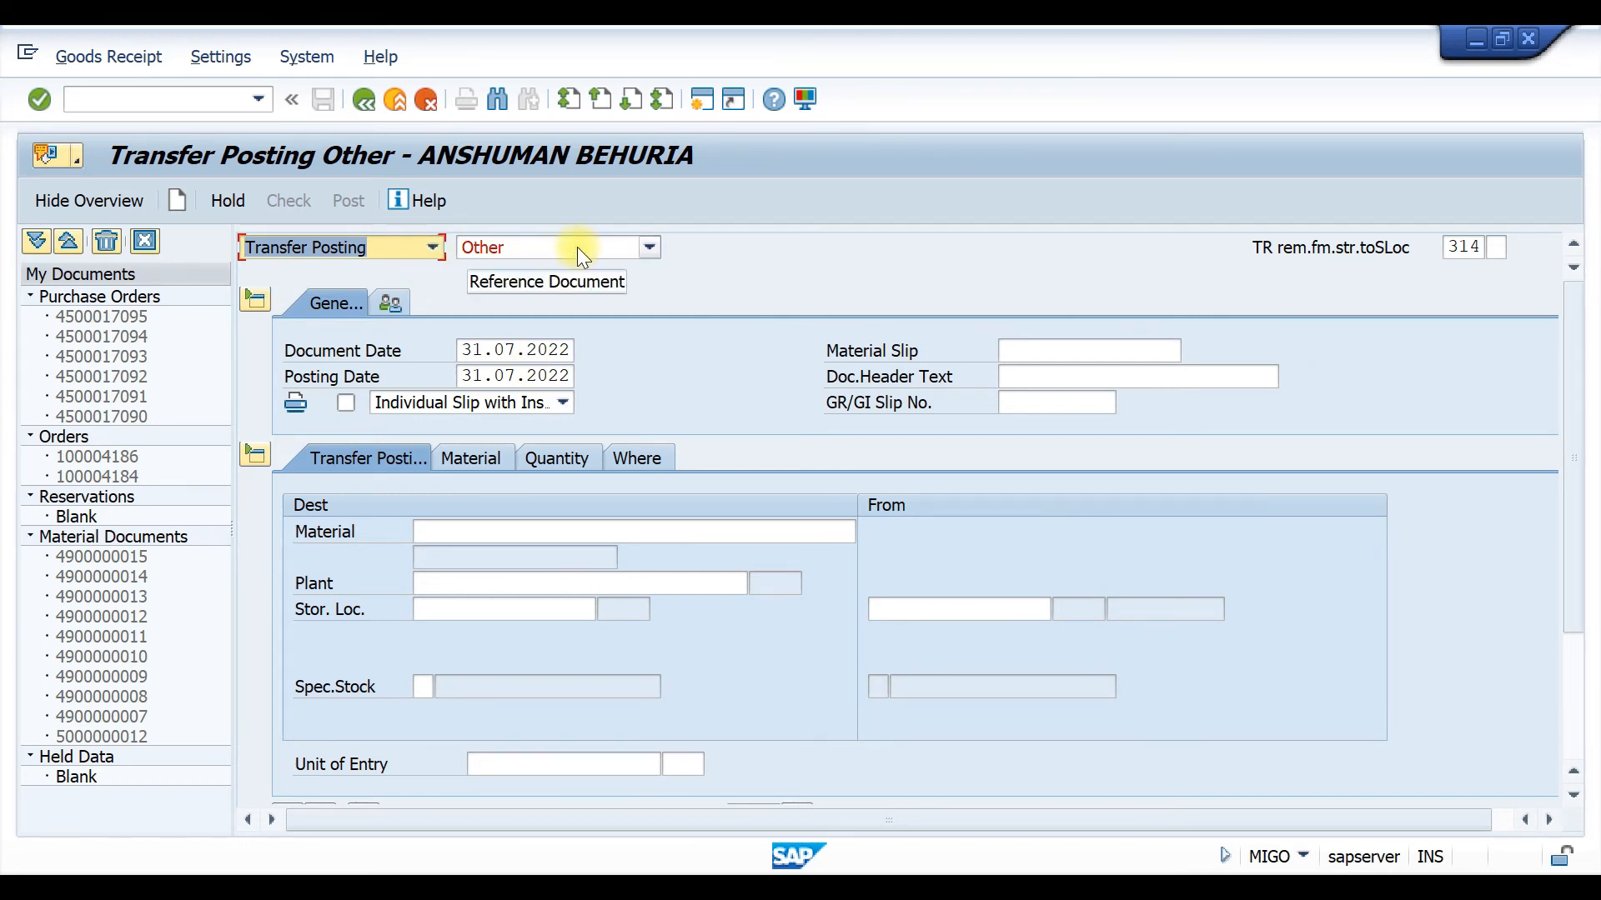
Step: Set the transfer posting's movement type to 301 for a one-step plant-to-plant transfer
click(1465, 247)
key(BackSpace)
key(BackSpace)
text(01)
key(Return)
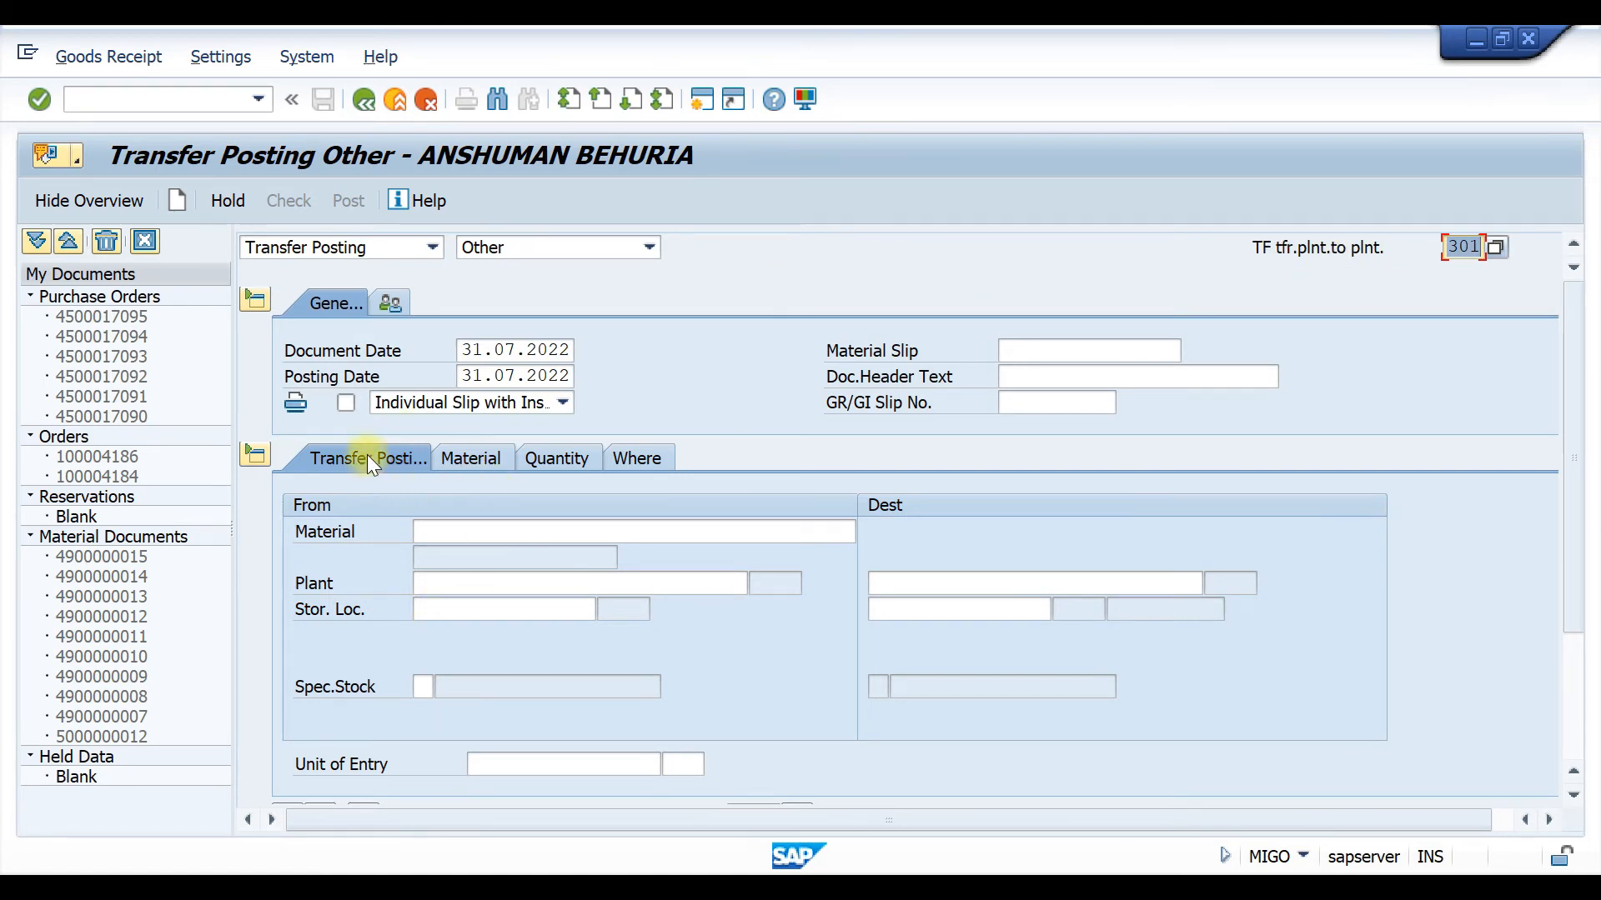
Step: Enter material 200000010, plant T110 and storage location T001 as the transfer's source, and go to the destination plant
click(511, 533)
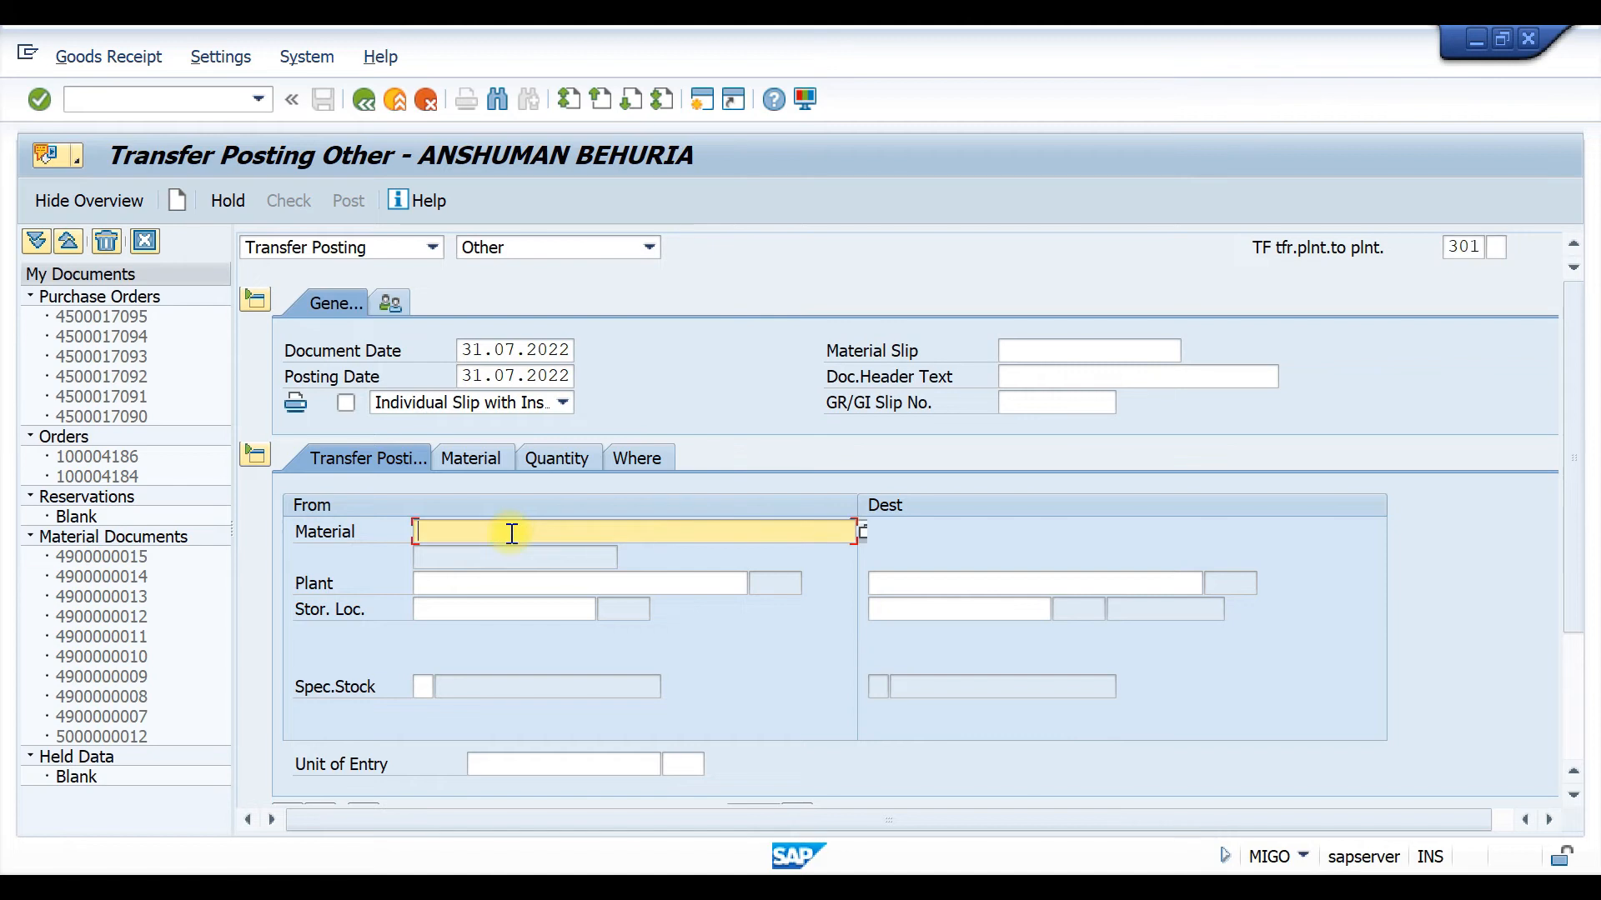
click(504, 552)
click(489, 580)
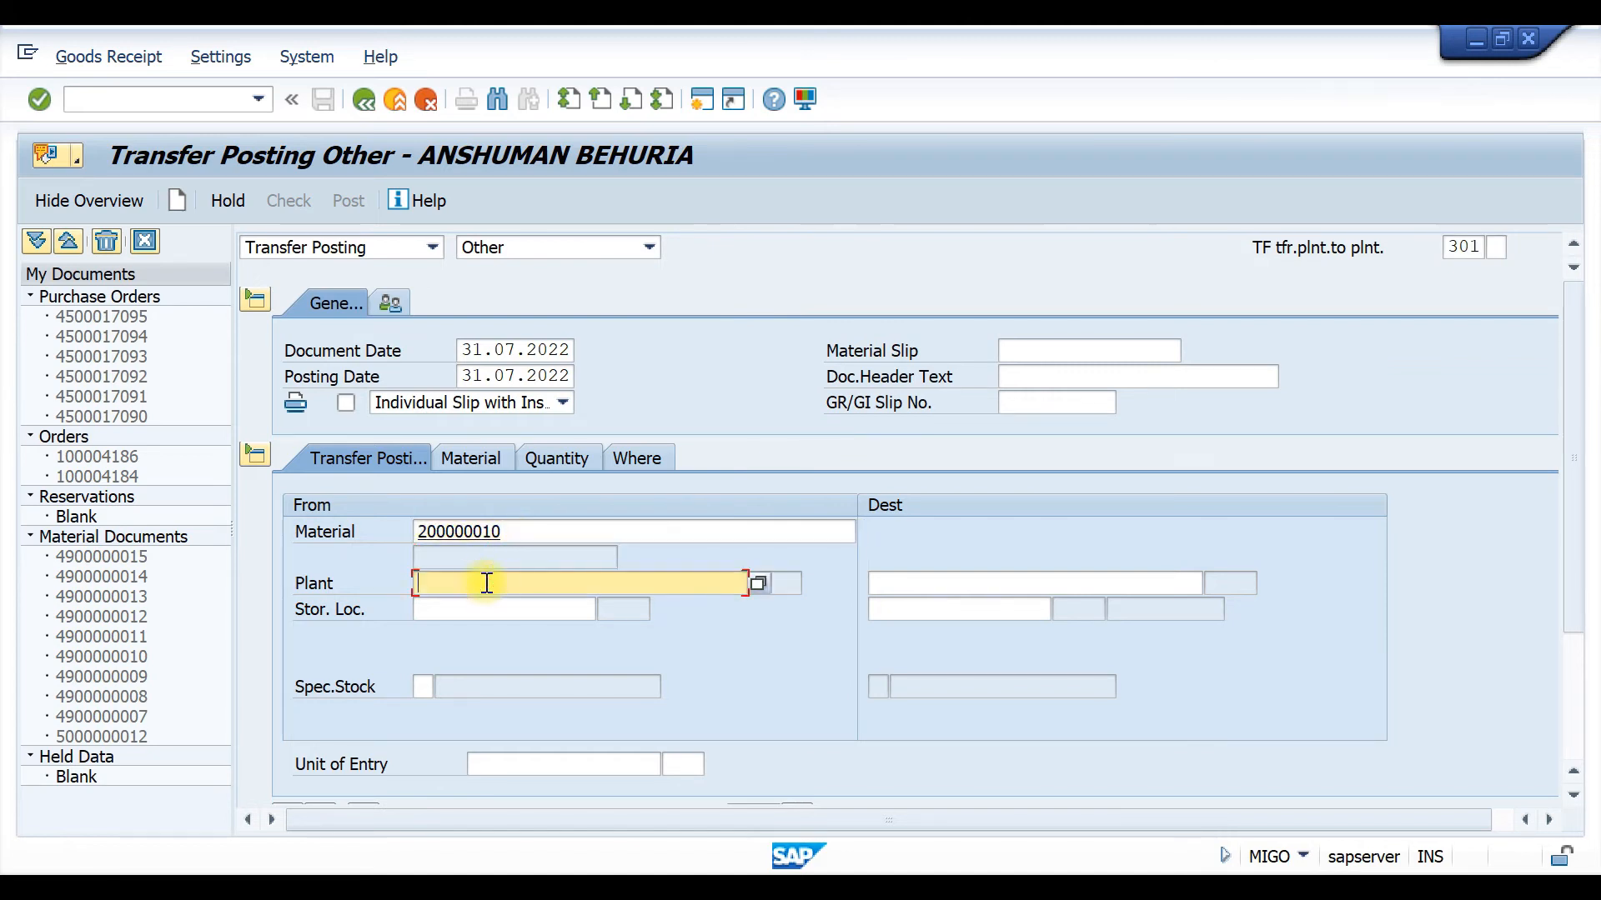
click(481, 606)
click(480, 607)
click(468, 632)
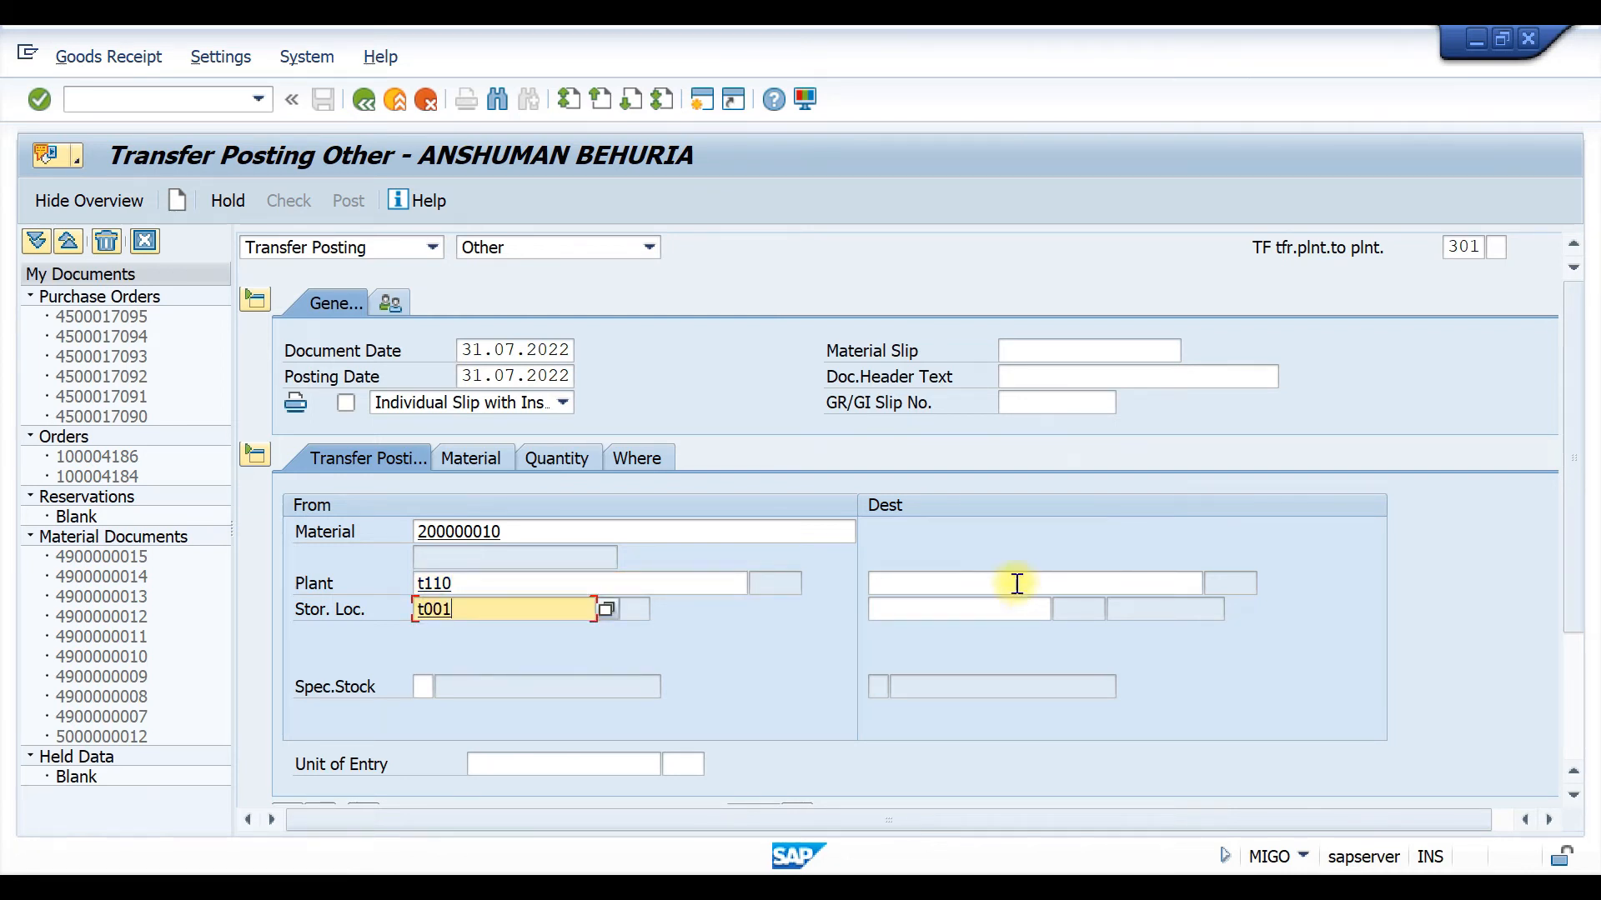
click(984, 581)
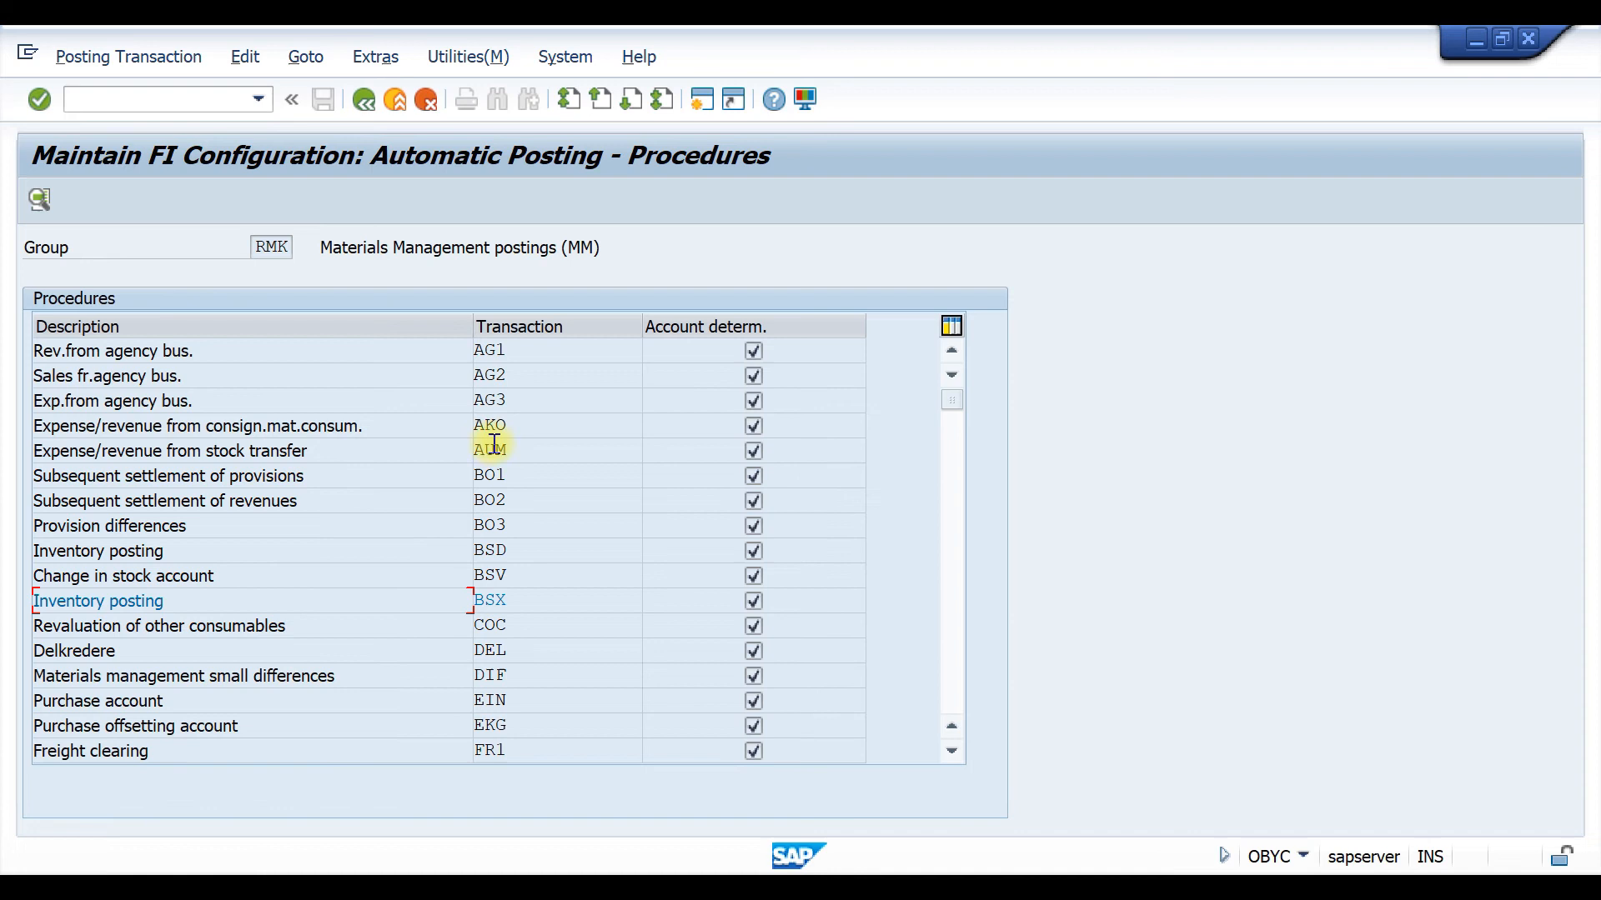
Step: In account determination for transaction AUM, add valuation class 9101 with debit account 235000, copied from the entry for class 7920
double_click(414, 424)
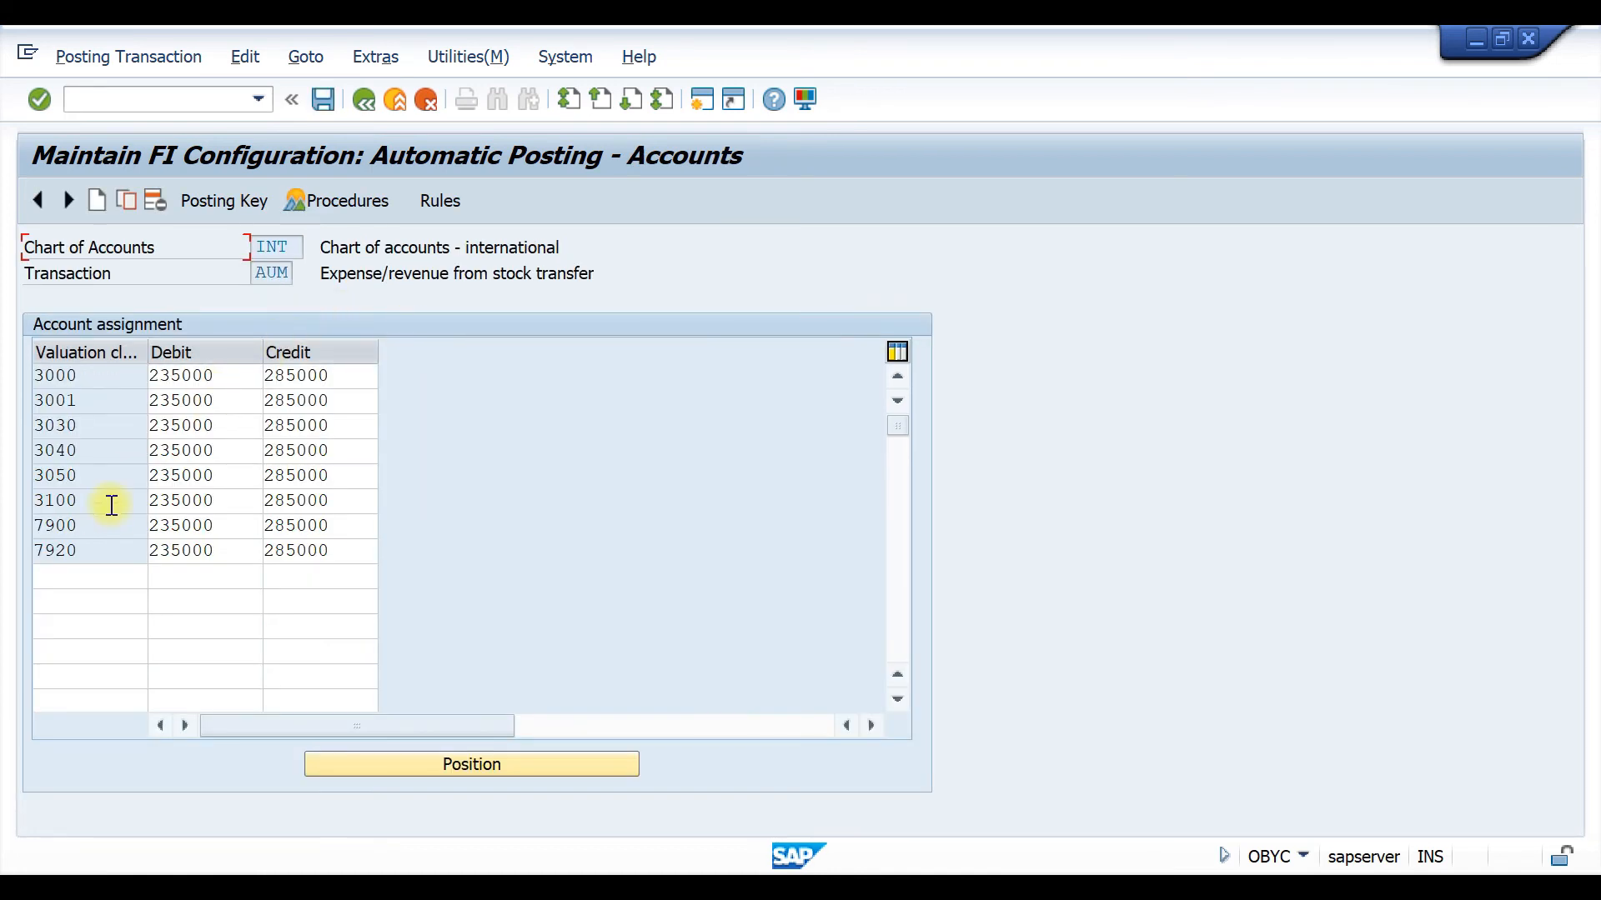
click(96, 577)
click(102, 582)
click(88, 598)
click(194, 571)
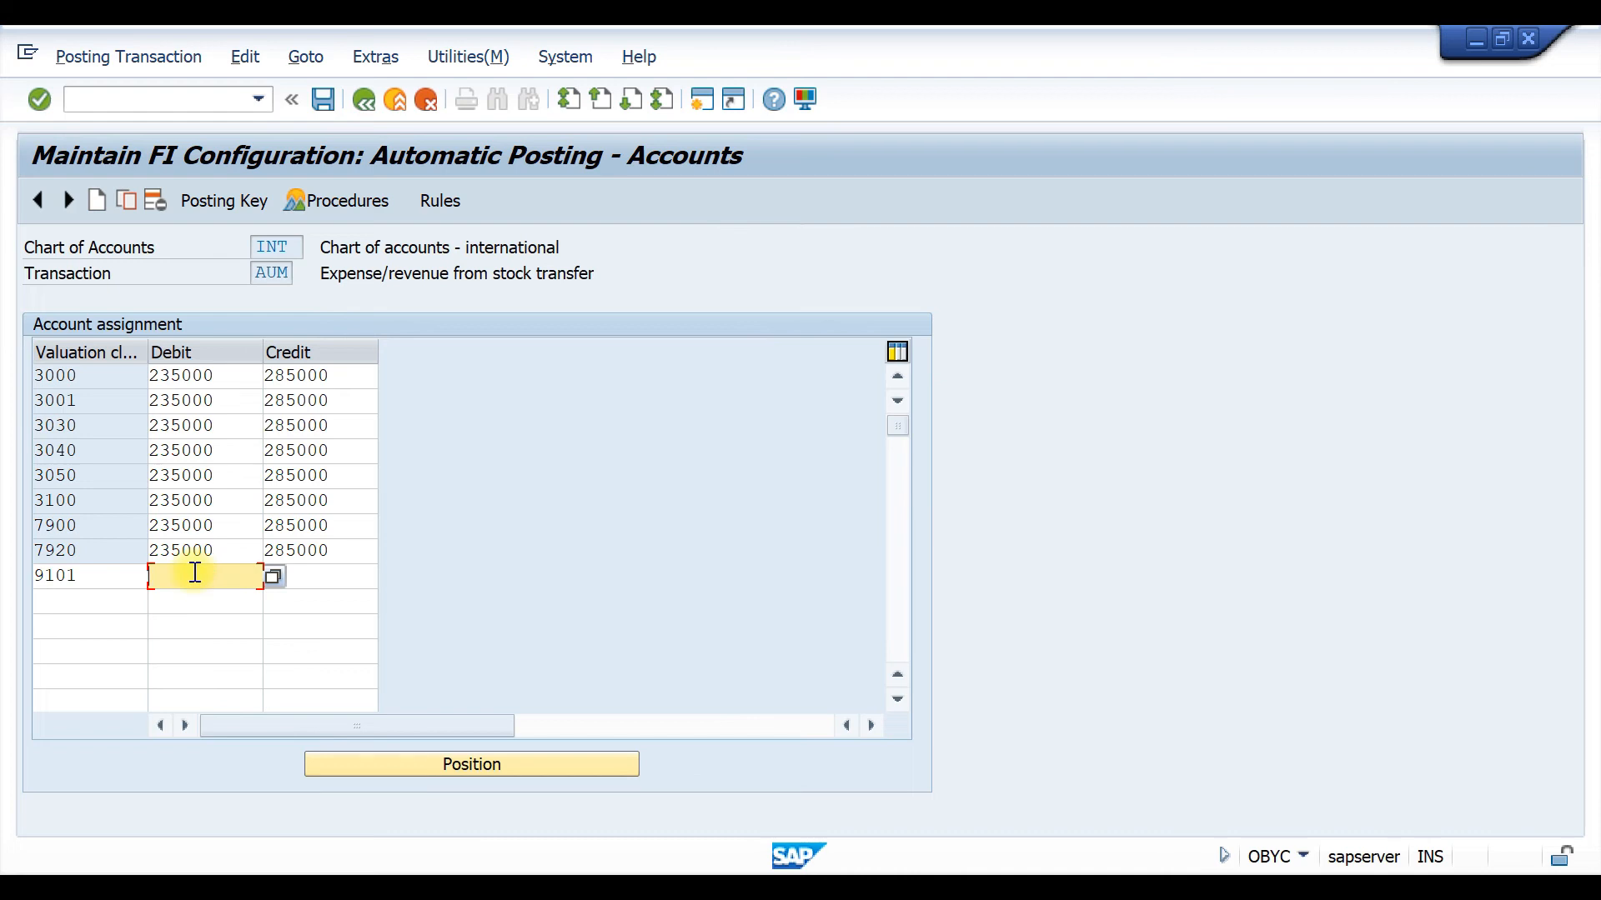
click(237, 550)
key(ctrl+c)
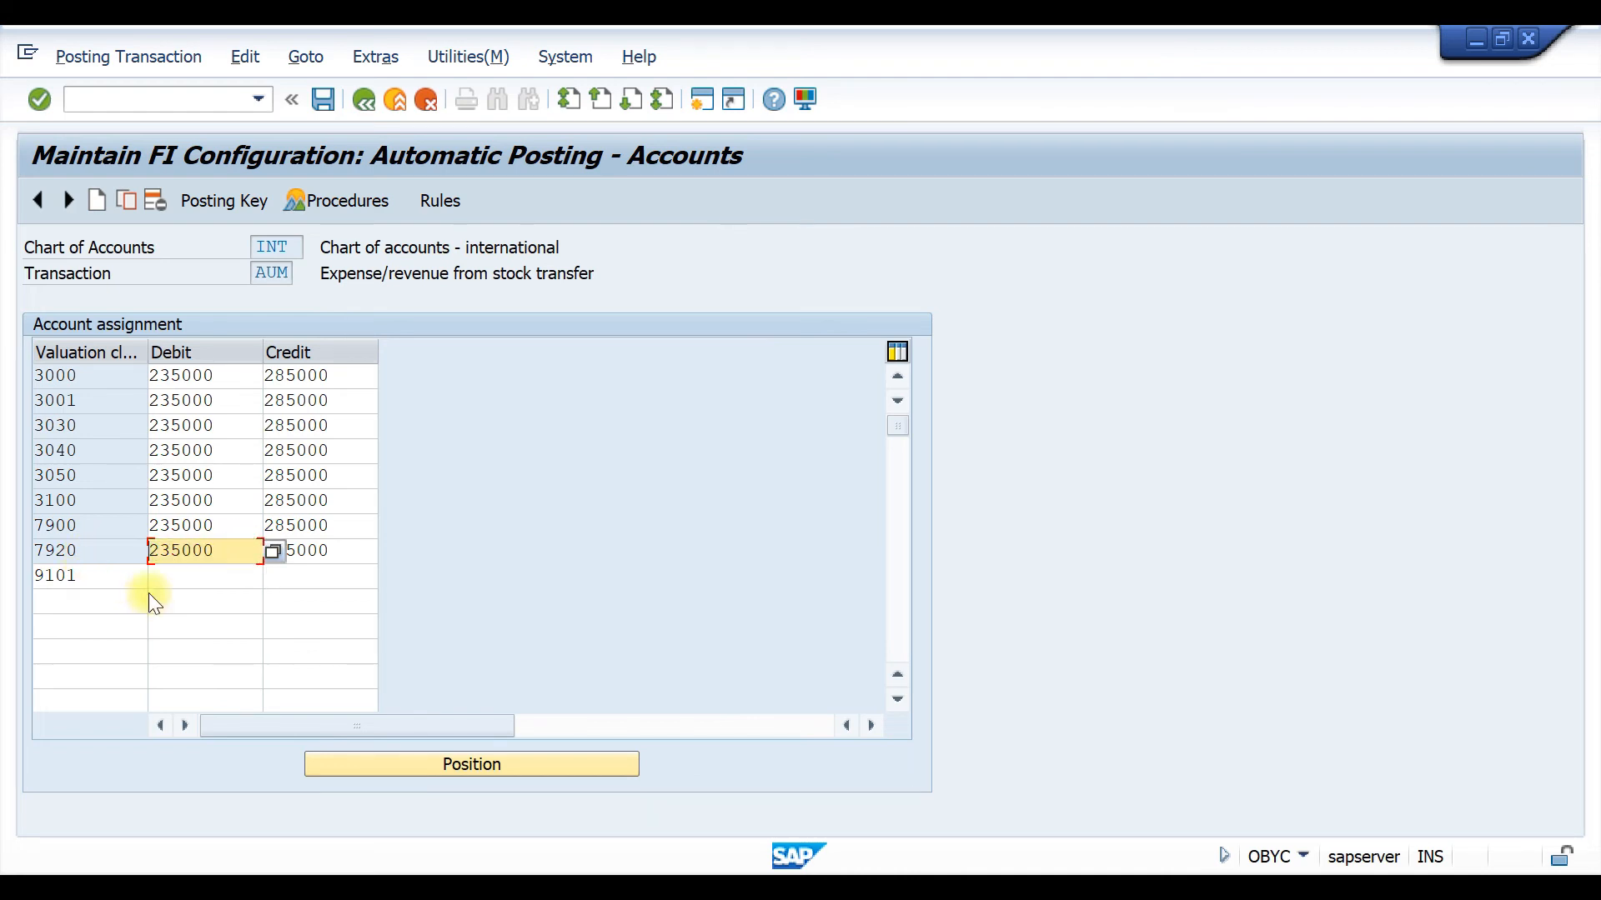
click(175, 577)
key(ctrl+v)
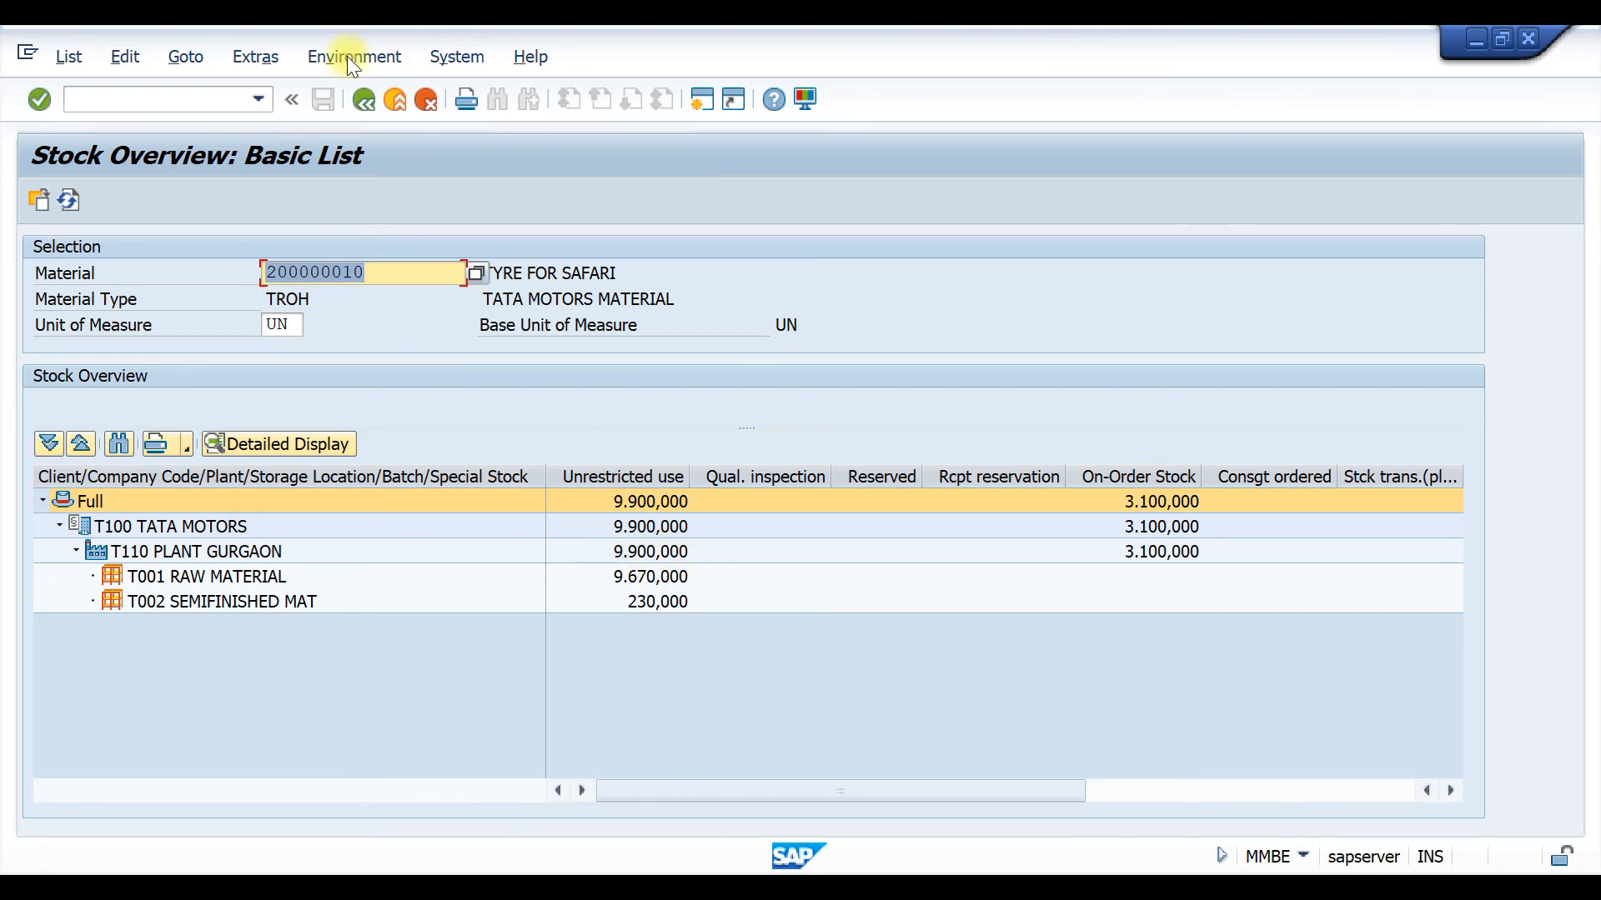
Step: Display the stock overview of material 200000010 restricted to plant T120
click(363, 99)
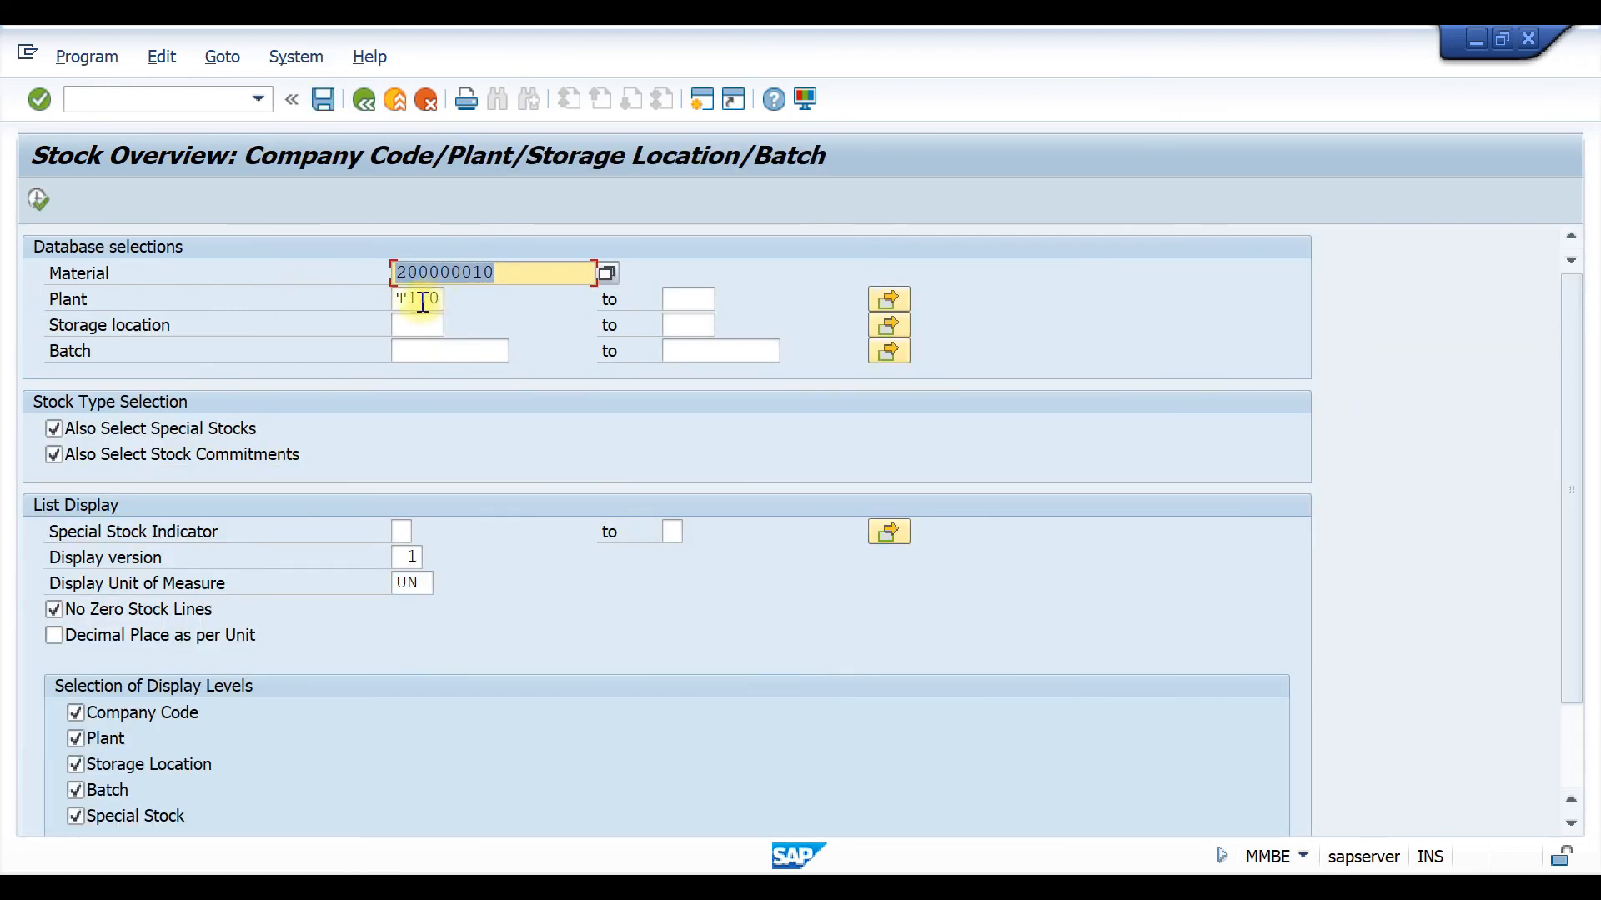
click(419, 299)
key(BackSpace)
text(2)
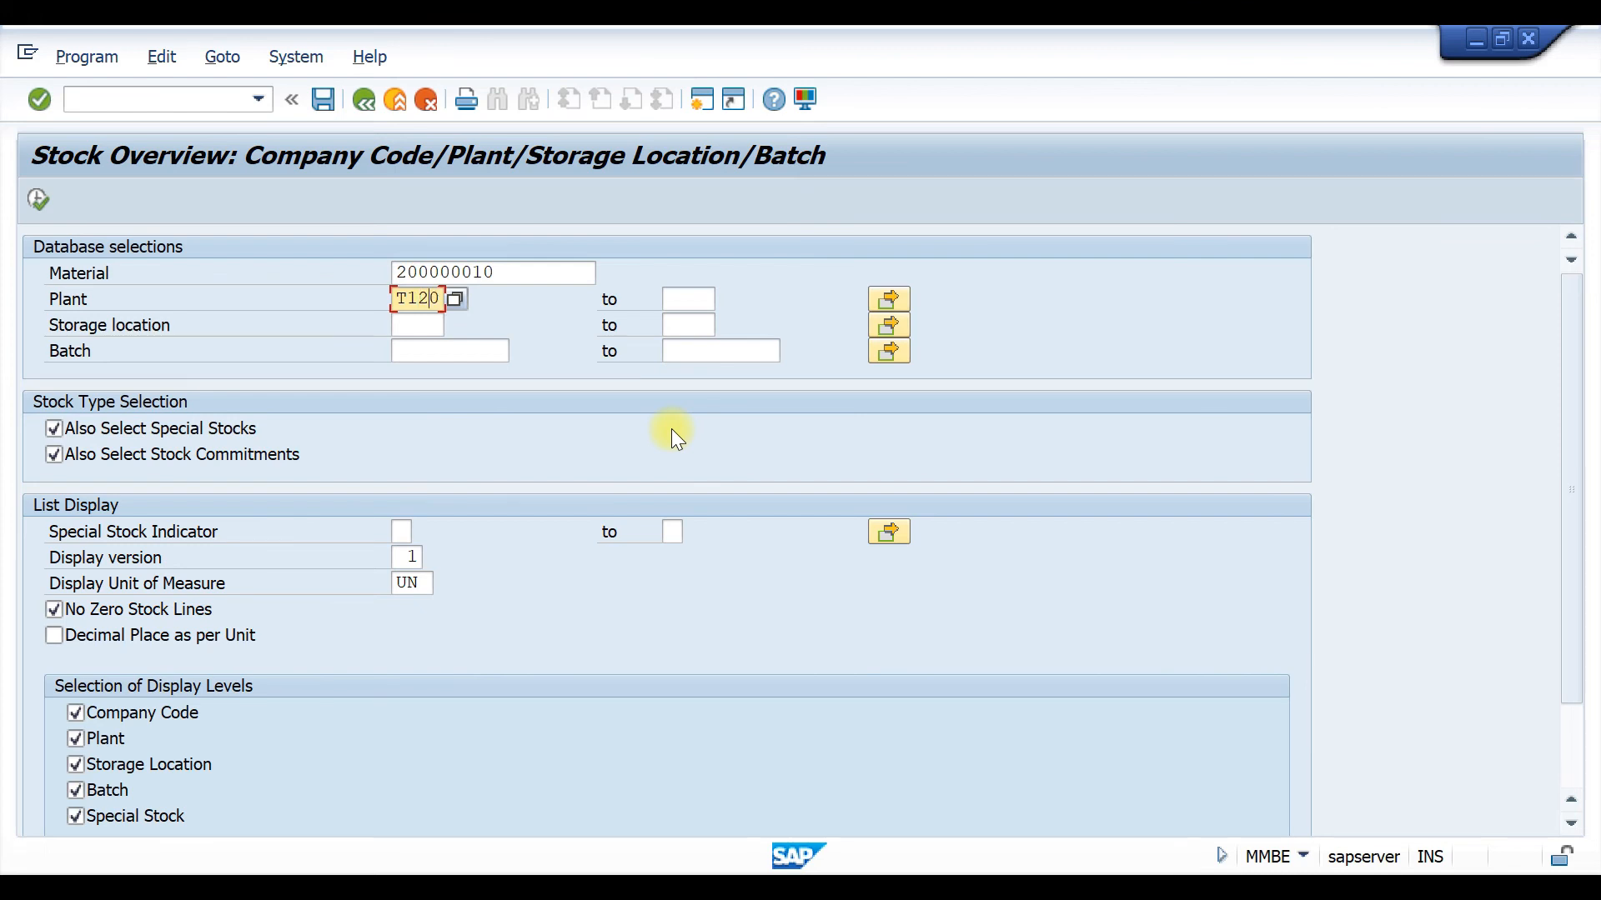
key(Return)
click(38, 197)
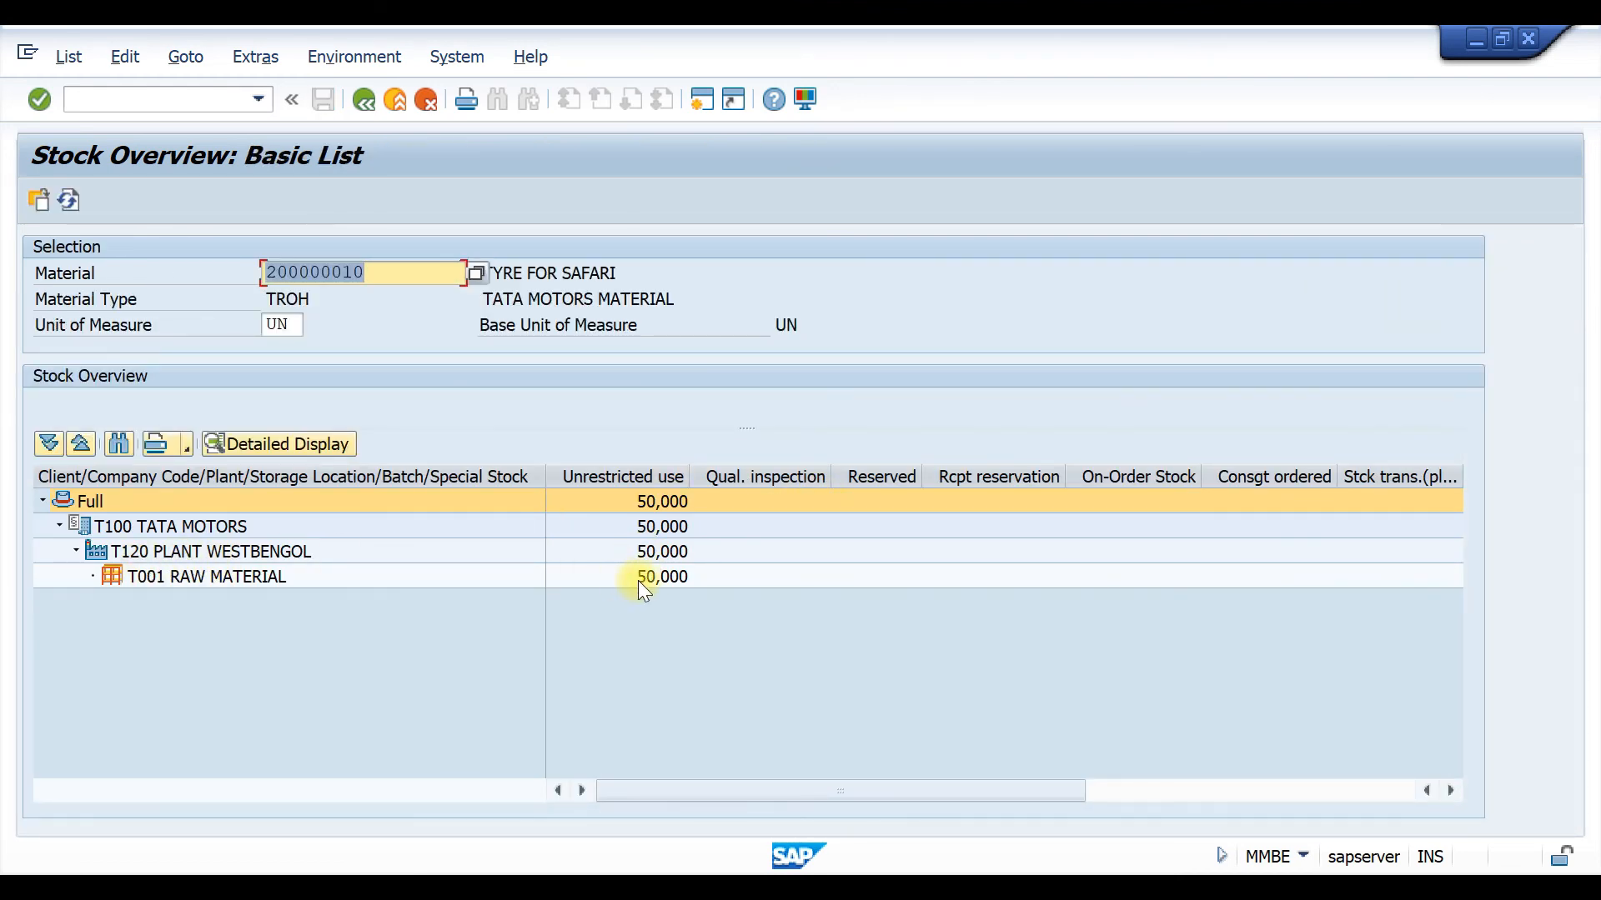
Step: Display the stock overview of material 200000010 for all plants by removing the plant restriction
click(364, 100)
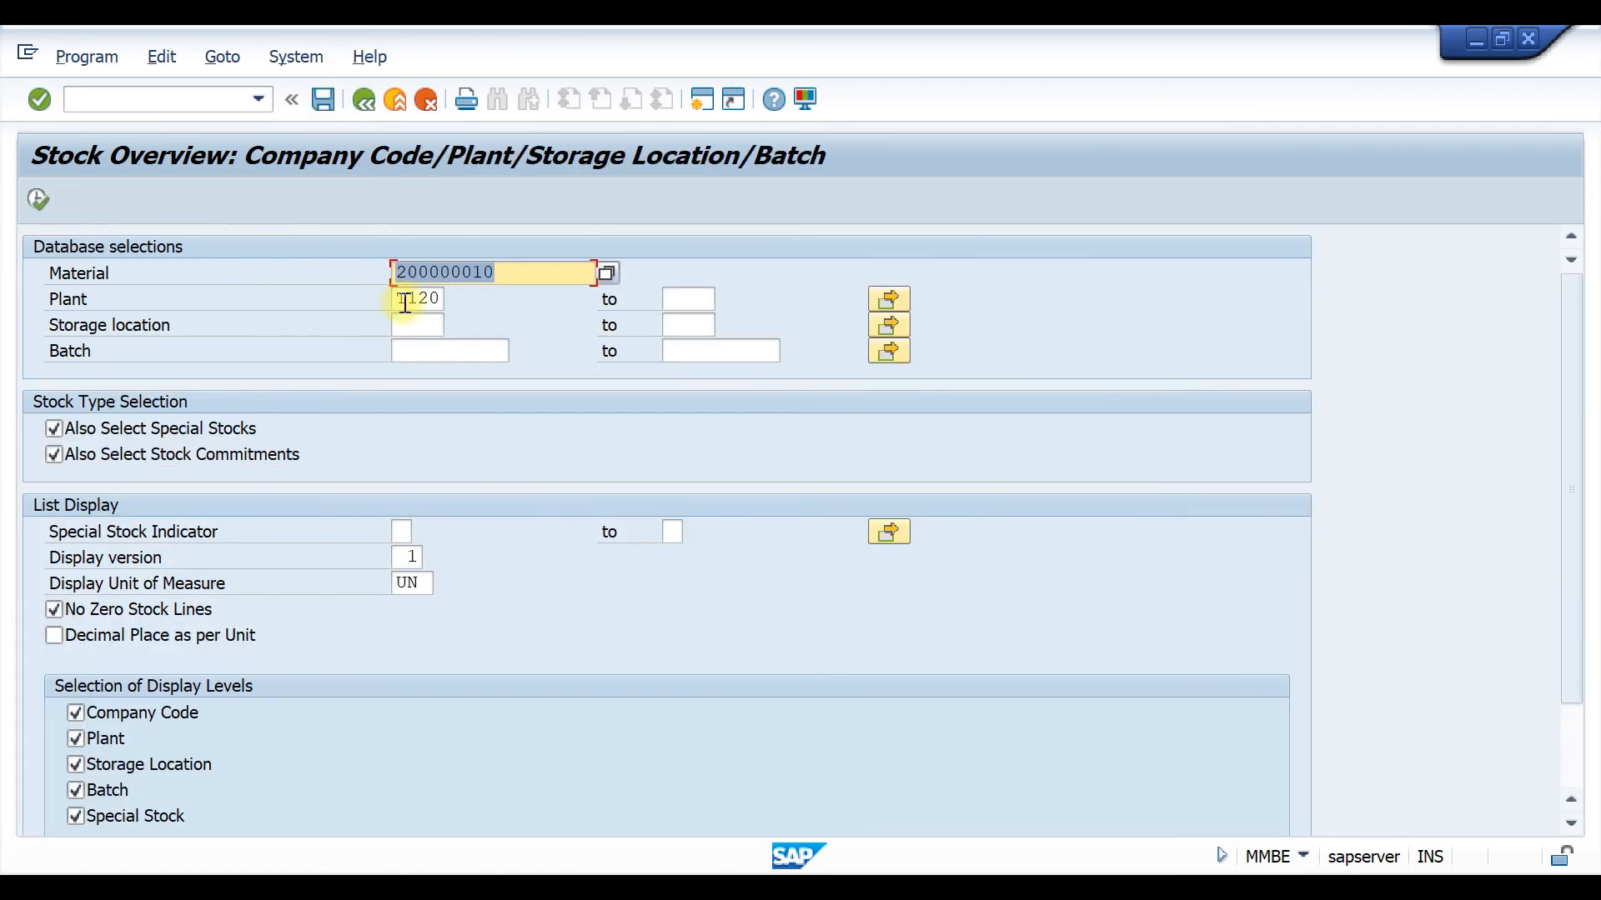
click(403, 300)
text(T120)
key(BackSpace)
key(BackSpace)
key(BackSpace)
key(BackSpace)
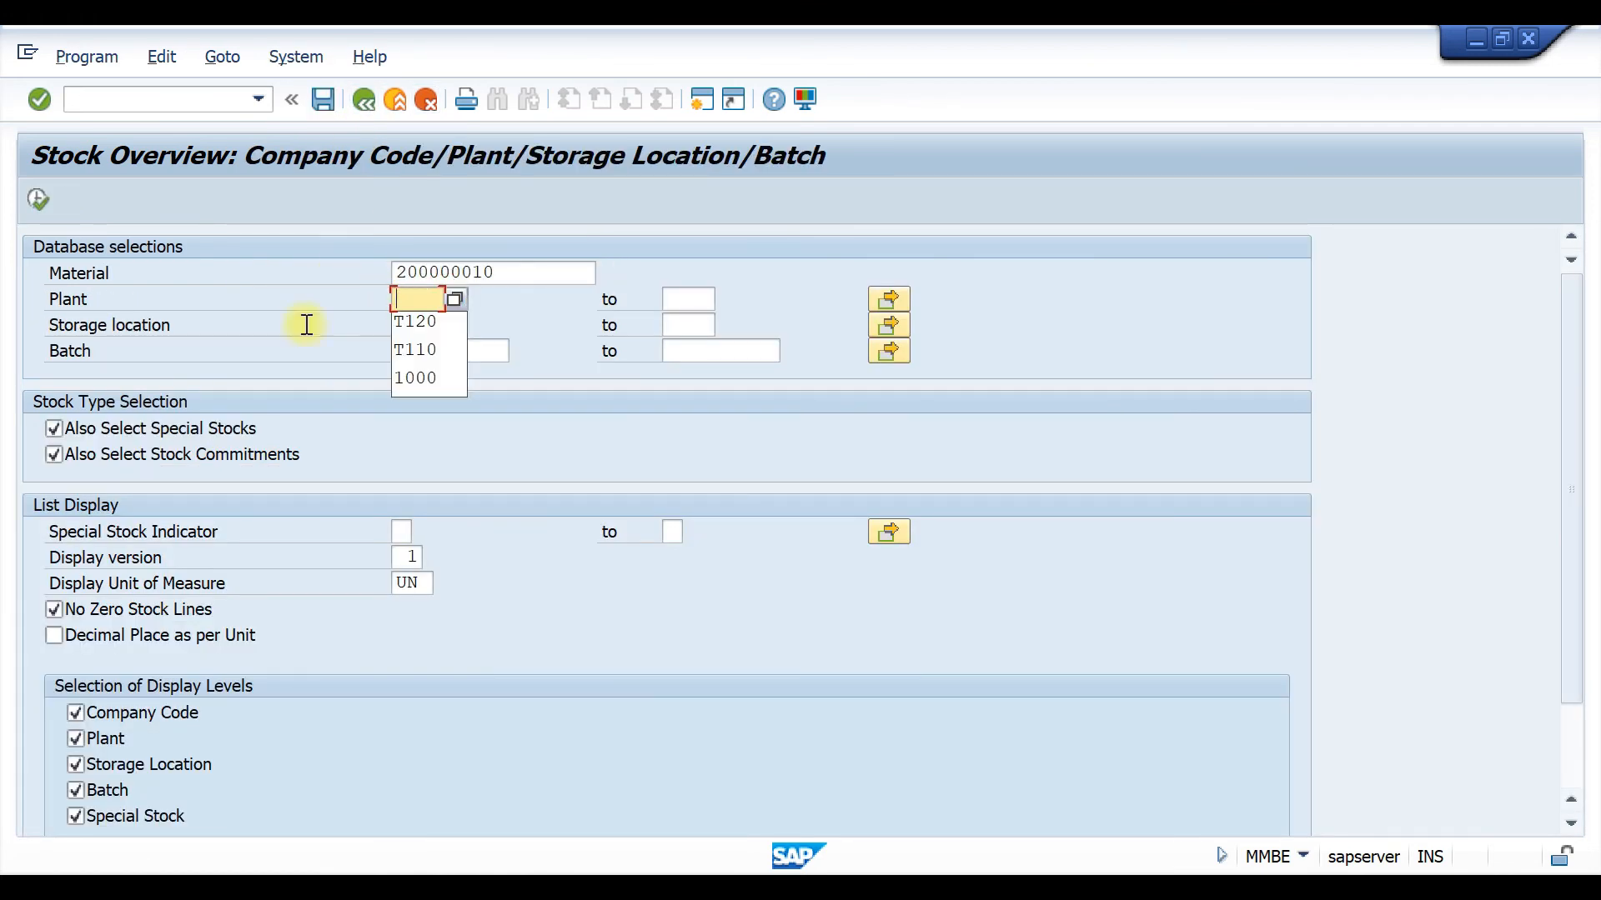
click(37, 199)
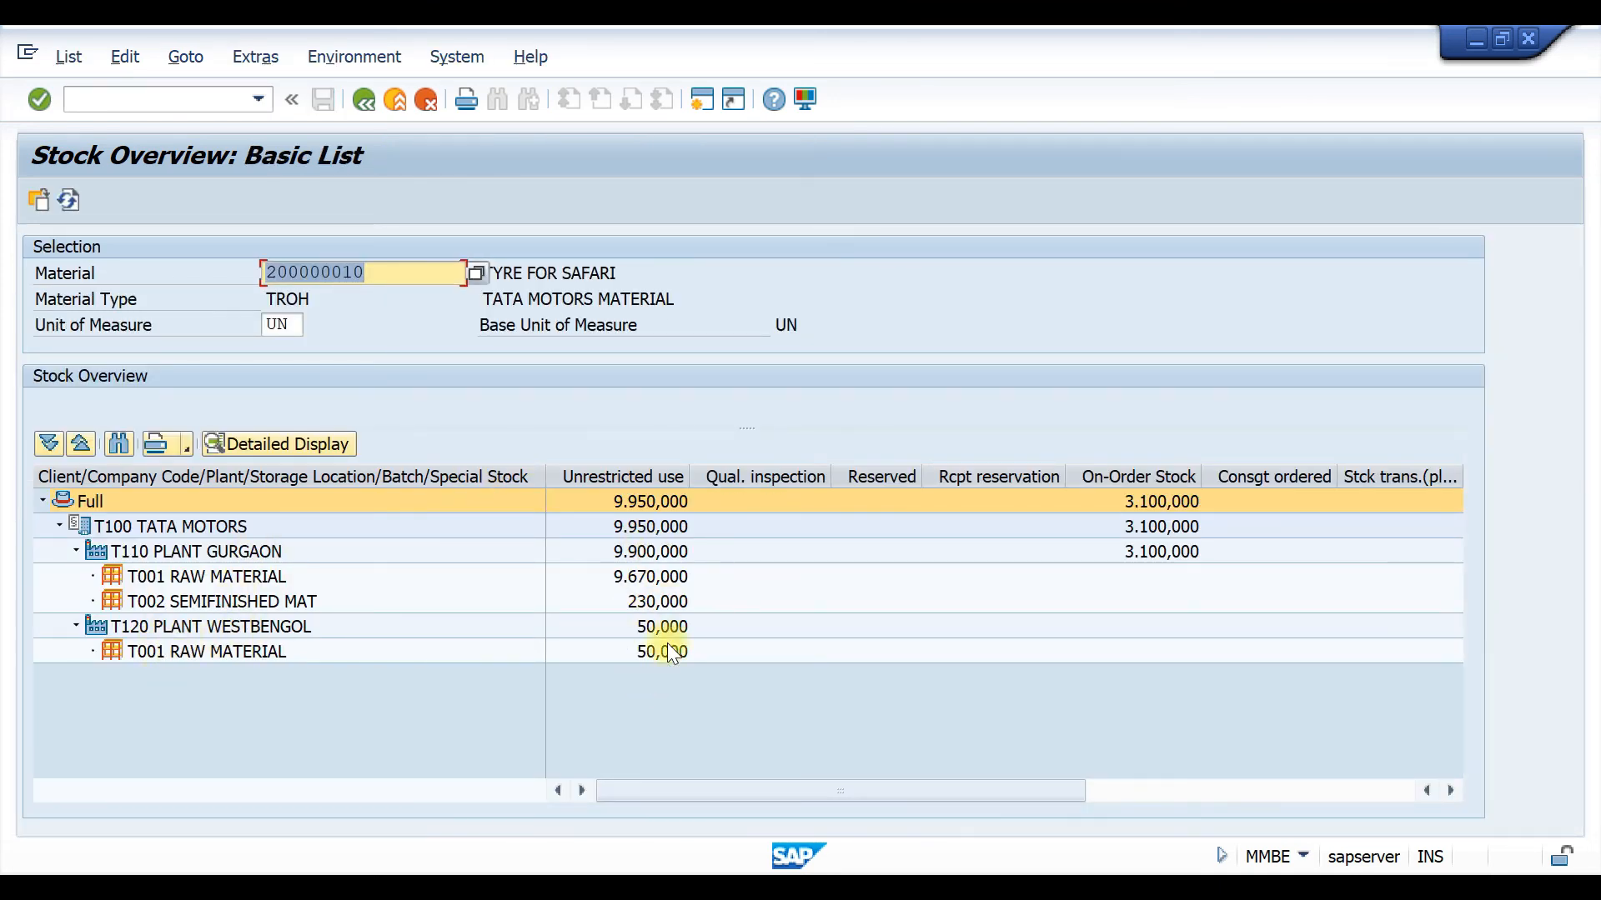
Step: Return to the transfer posting session and set the movement type to 303 for a two-step plant transfer
key(alt+Tab)
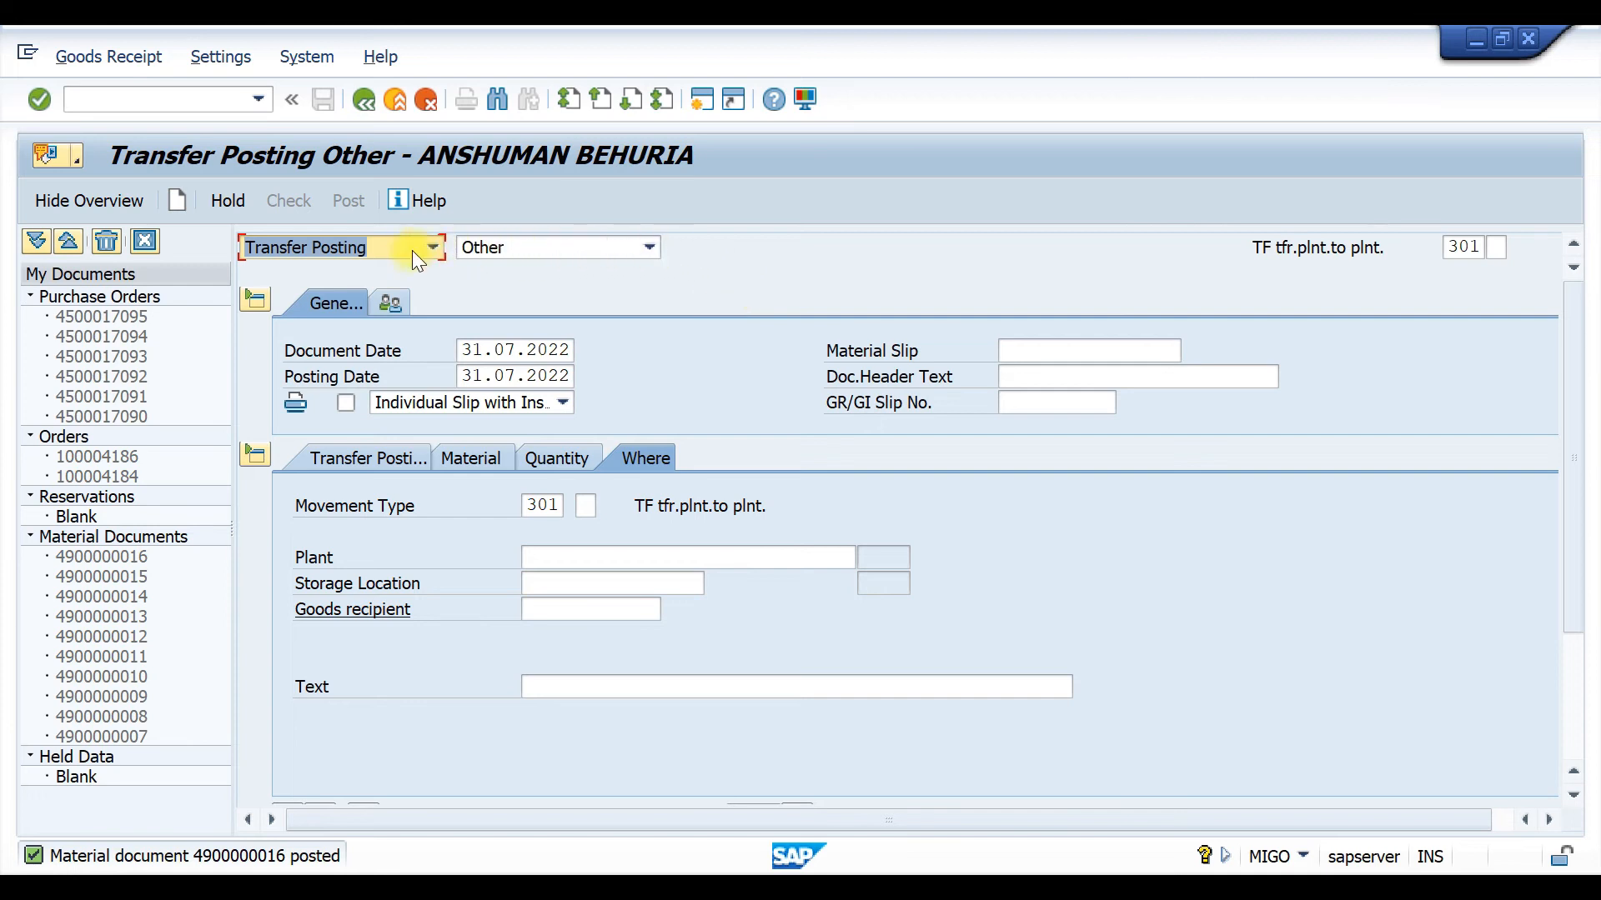
click(1478, 245)
key(BackSpace)
text(3)
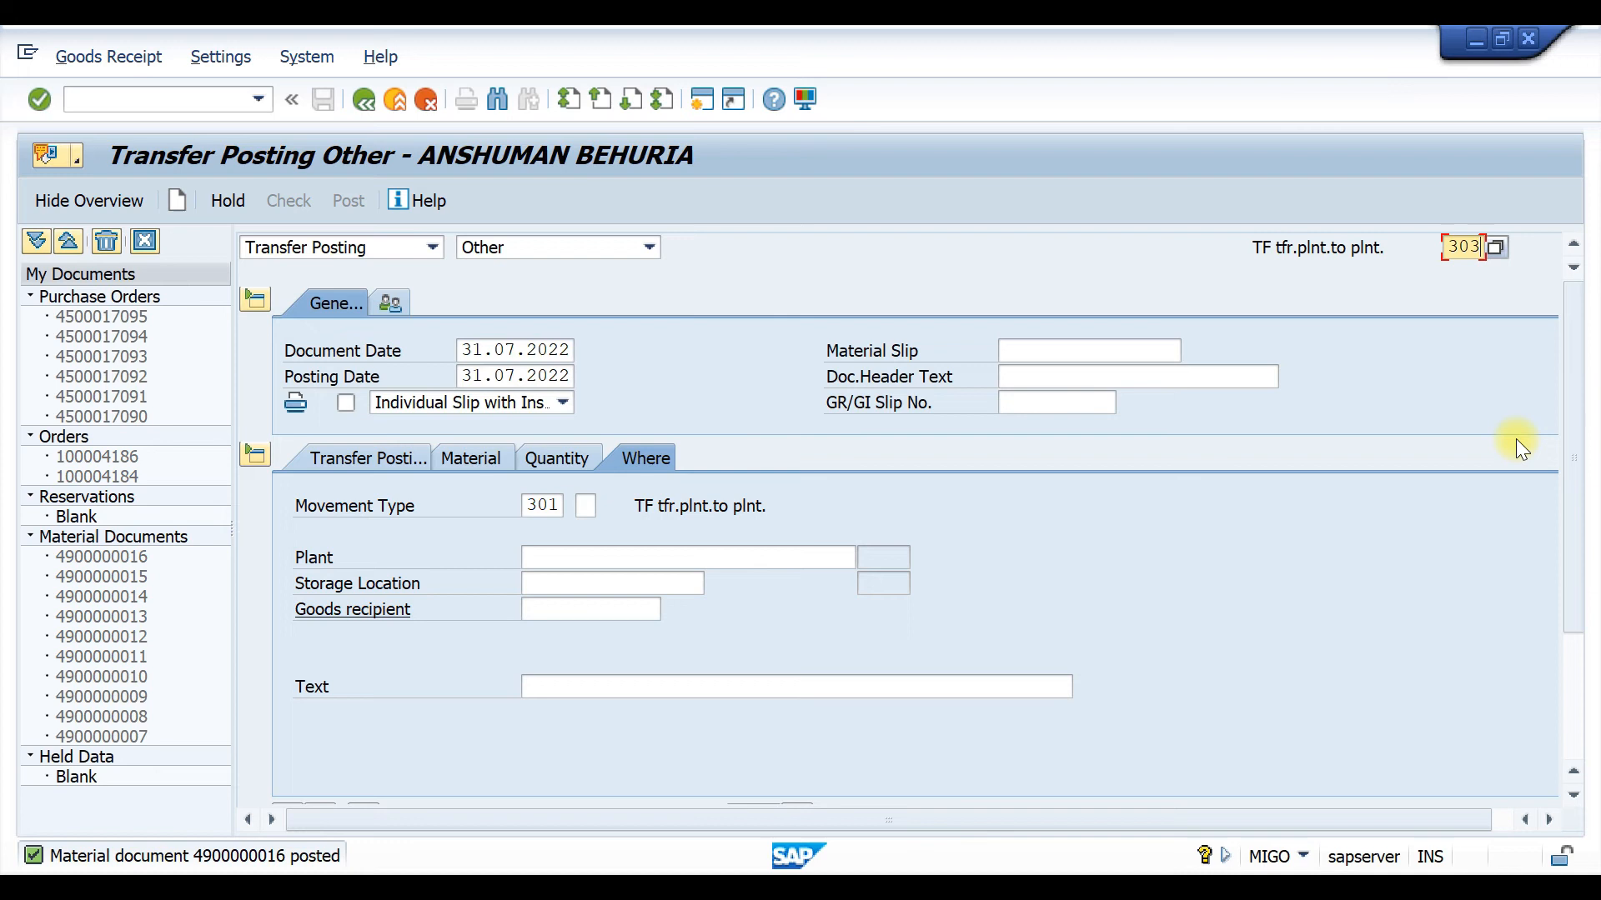
key(Return)
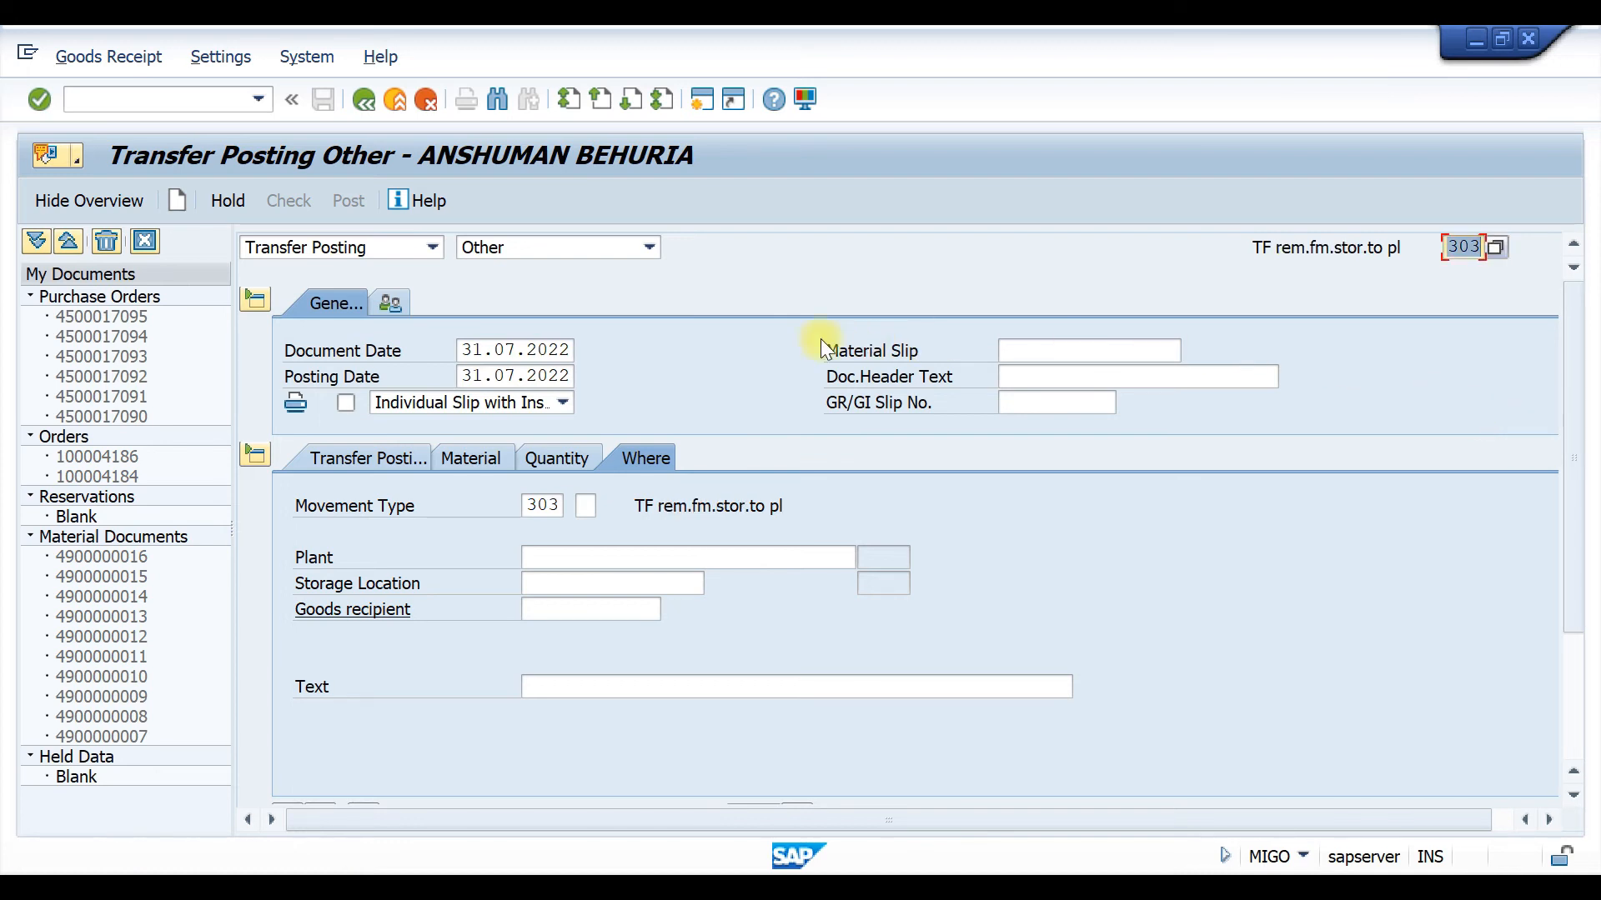
Step: Enter material 200000010, plant T110 and storage location T001 as the source of the transfer
click(386, 461)
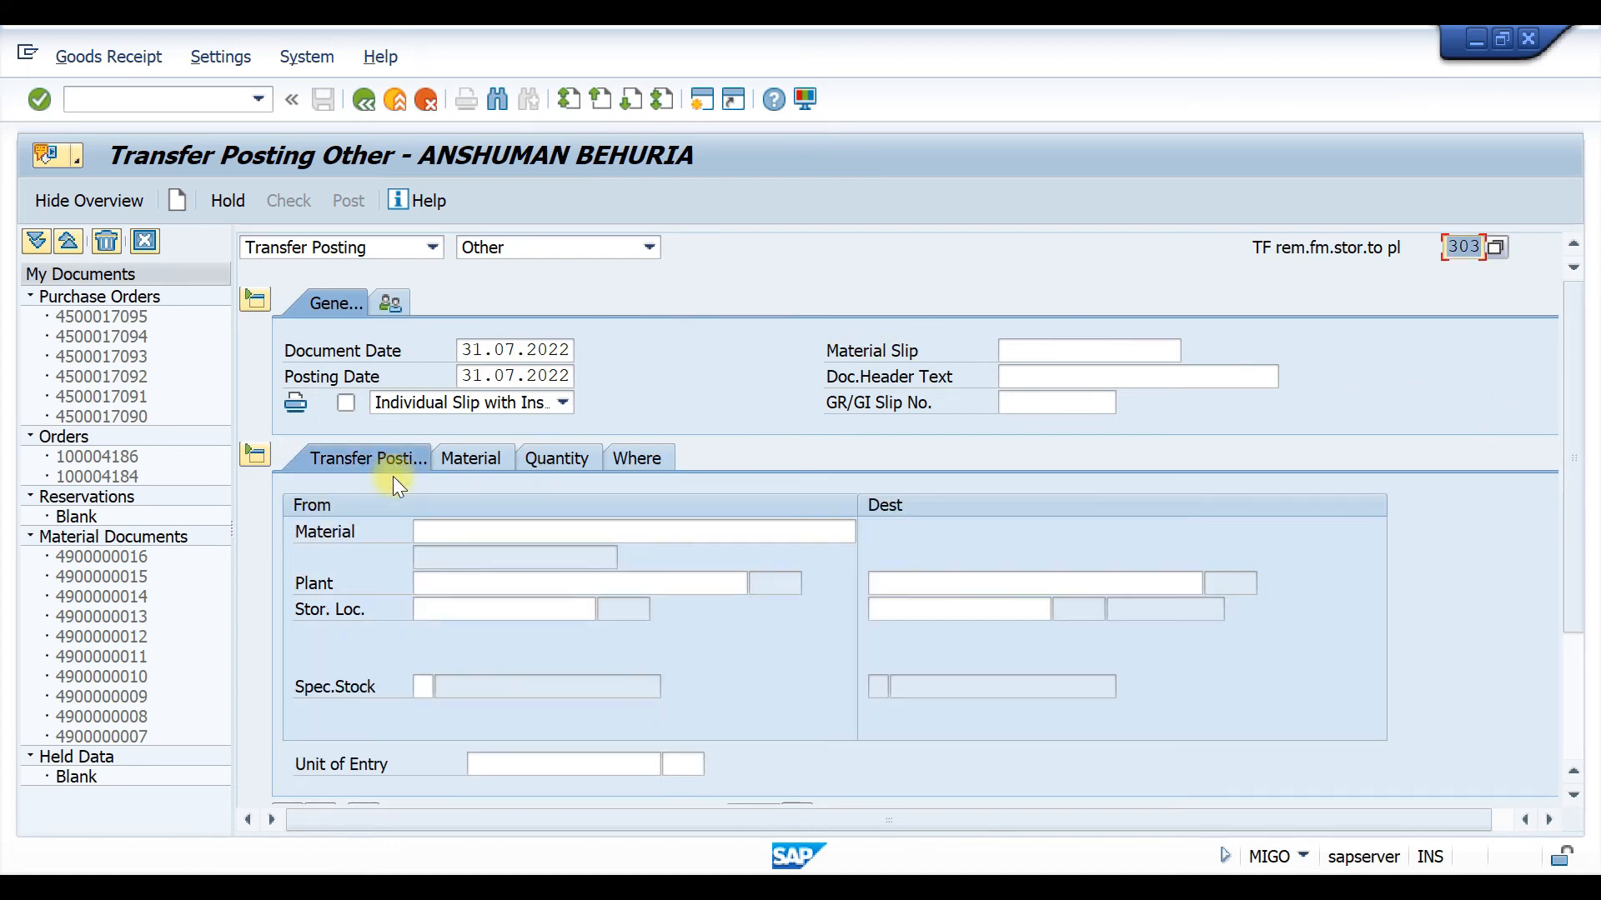
click(576, 532)
click(529, 553)
click(496, 574)
click(468, 604)
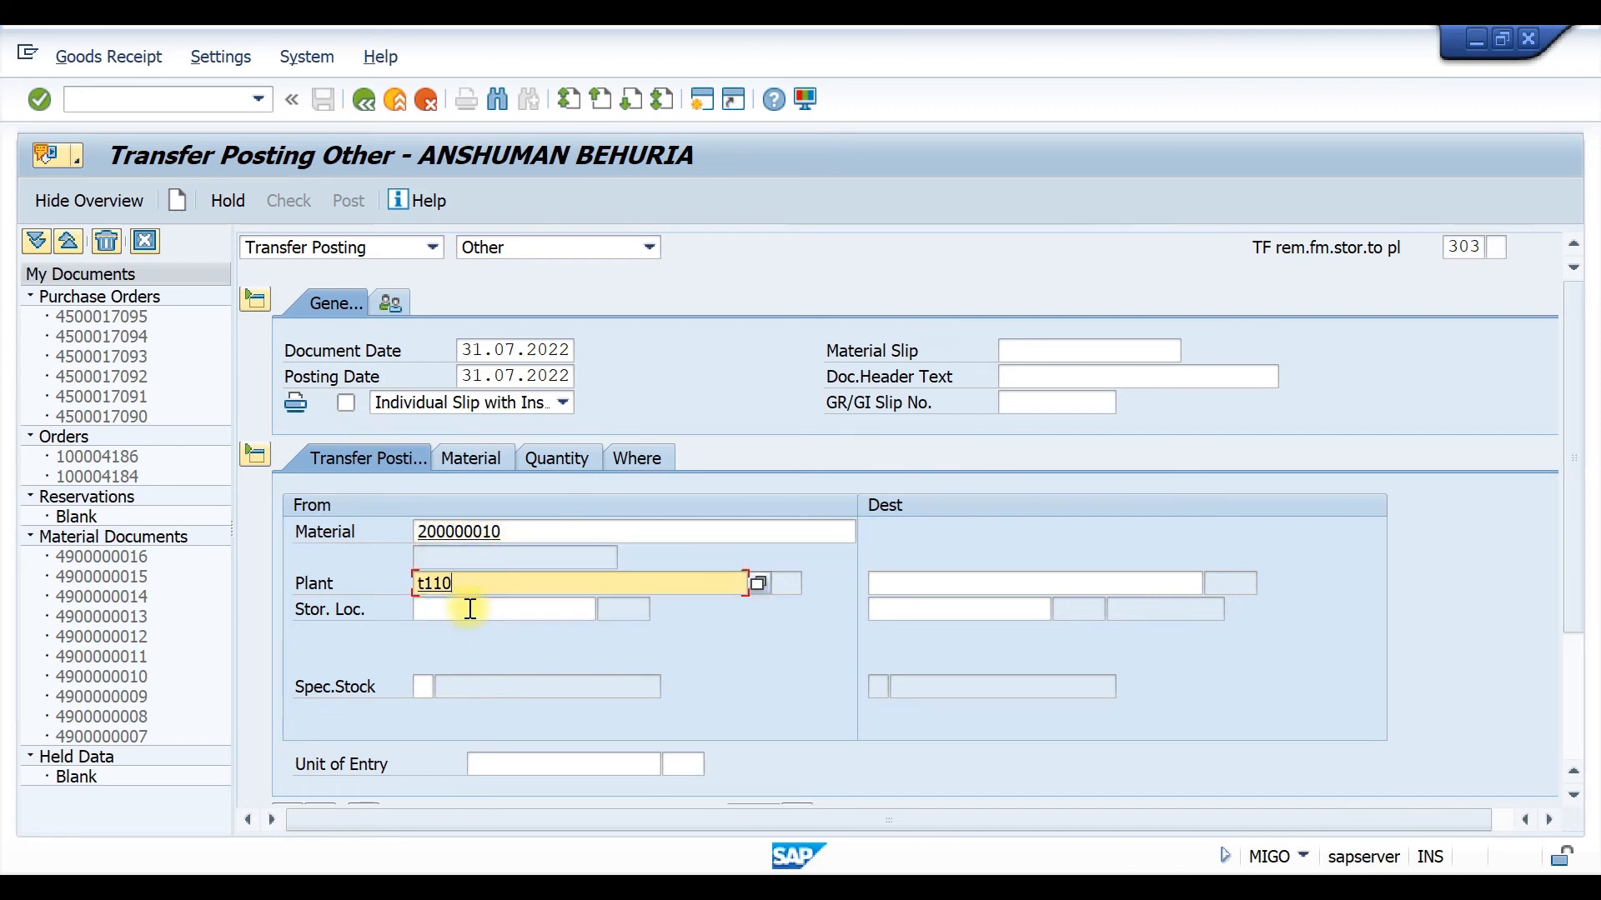
click(470, 609)
click(460, 636)
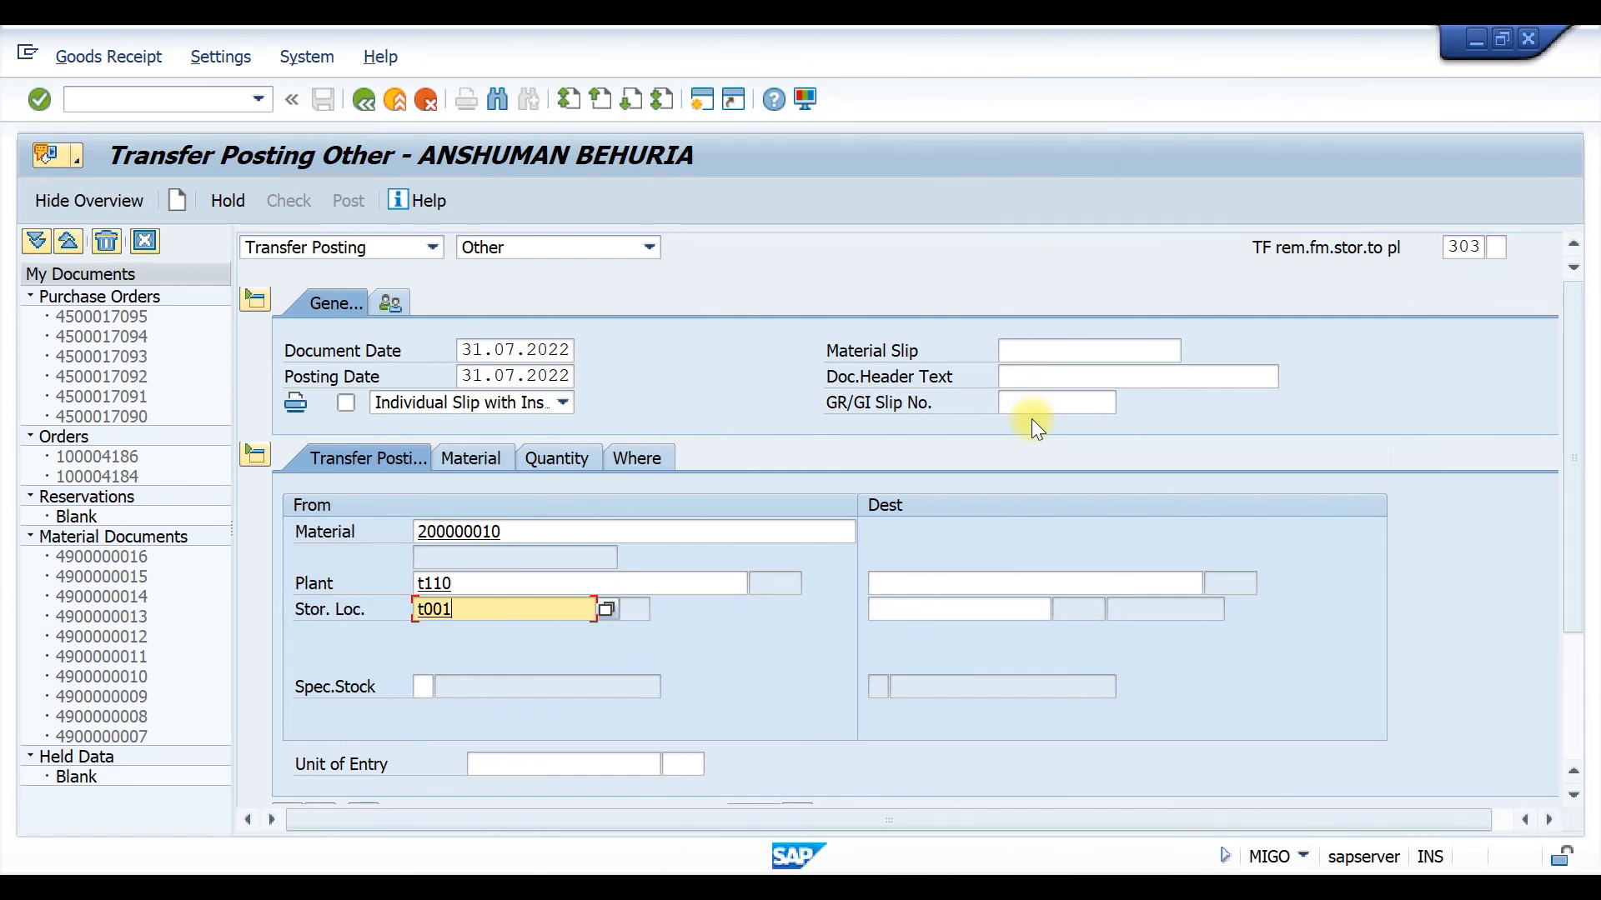
Step: Enter plant T120 and storage location T001 as the destination and set the transfer quantity to 100
click(1059, 582)
click(952, 607)
click(946, 613)
click(952, 637)
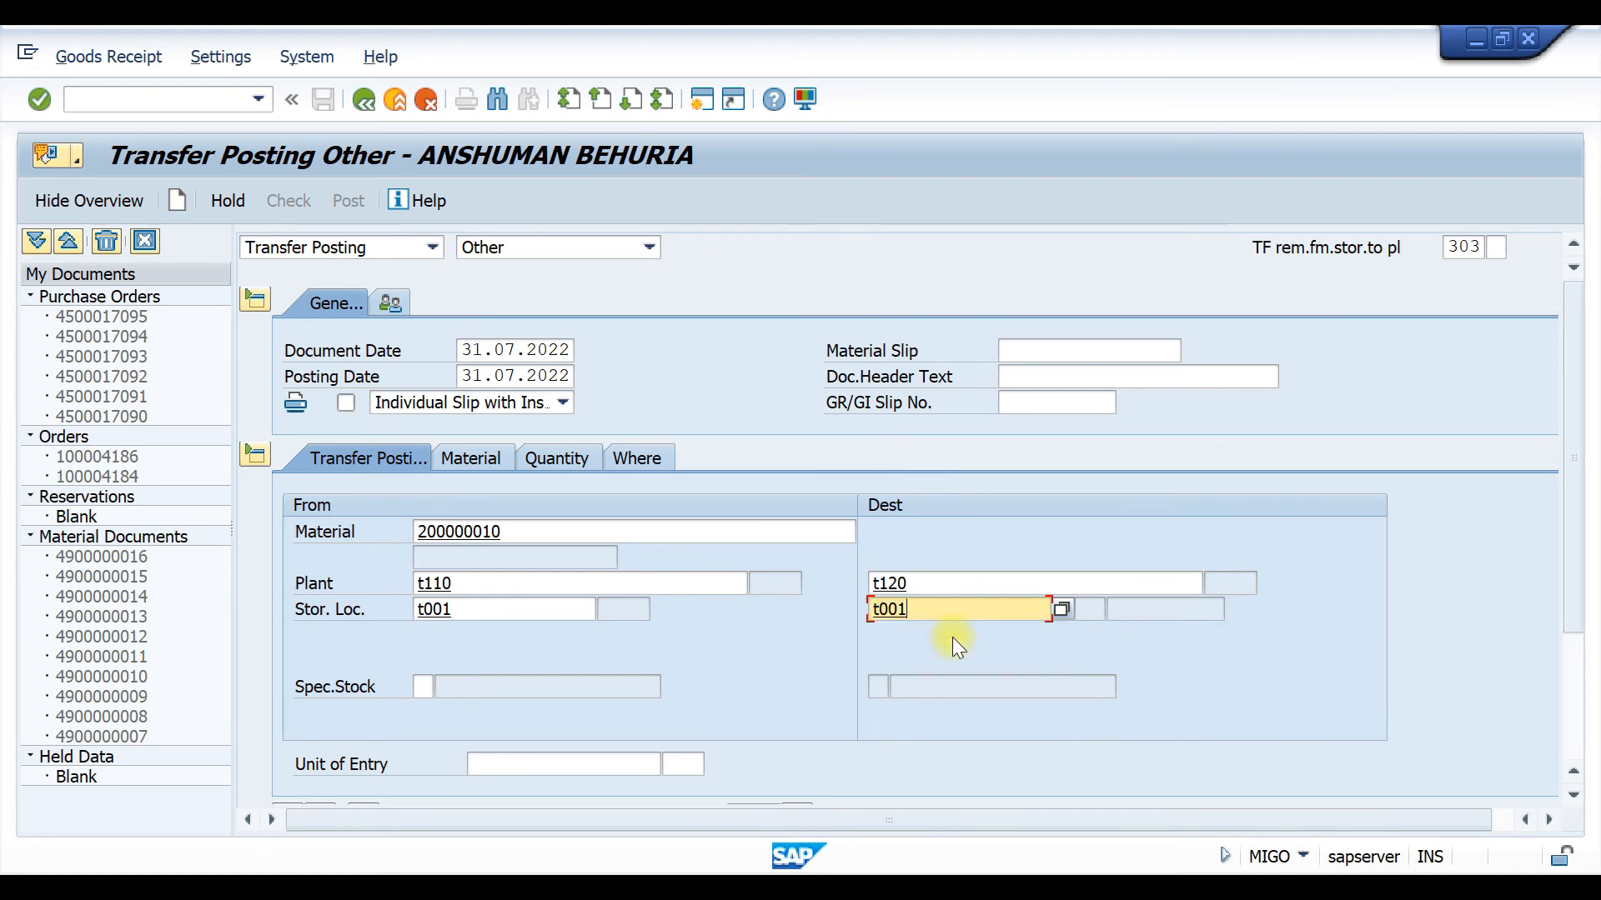
click(557, 458)
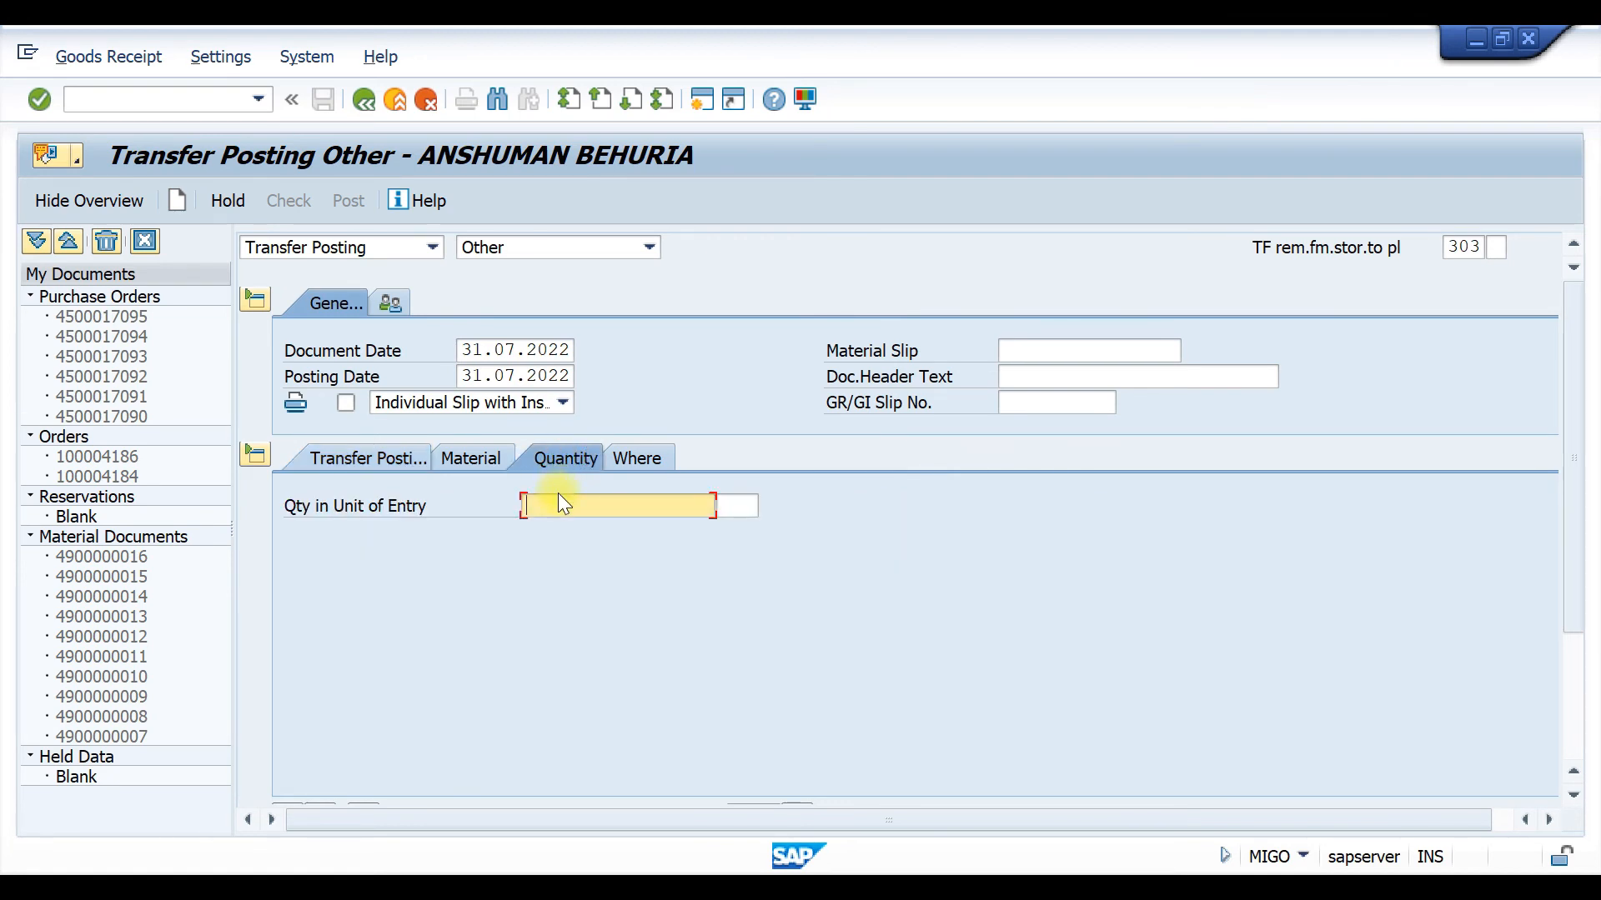
text(100)
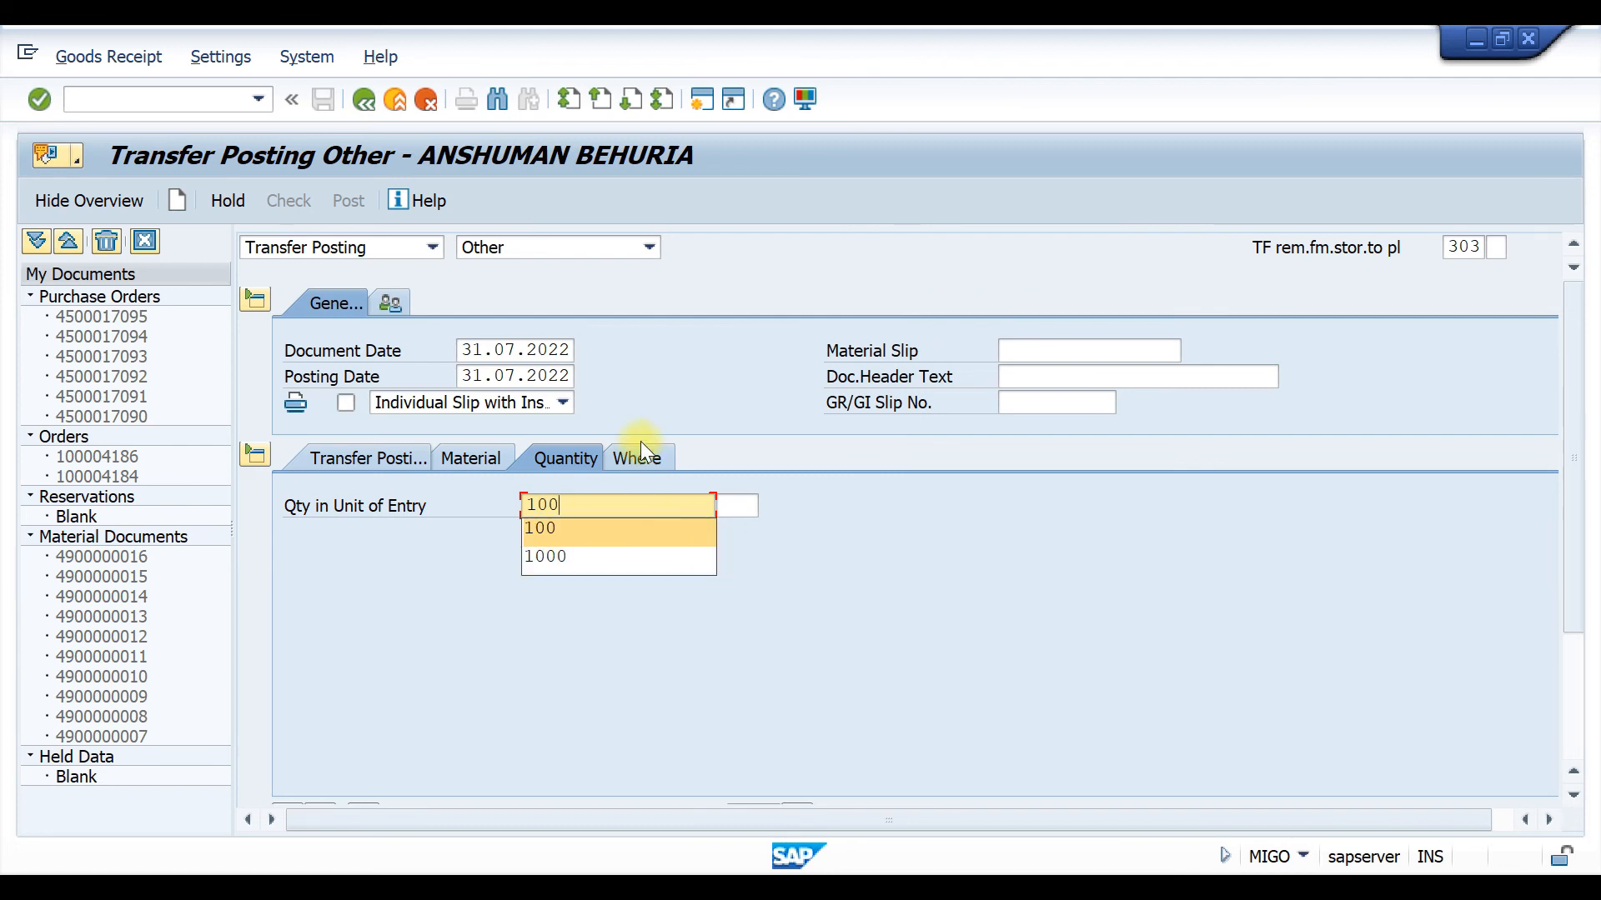
Step: Set the item's issuing plant to T110 and storage location to T001, and post the 303 transfer
click(637, 457)
click(584, 558)
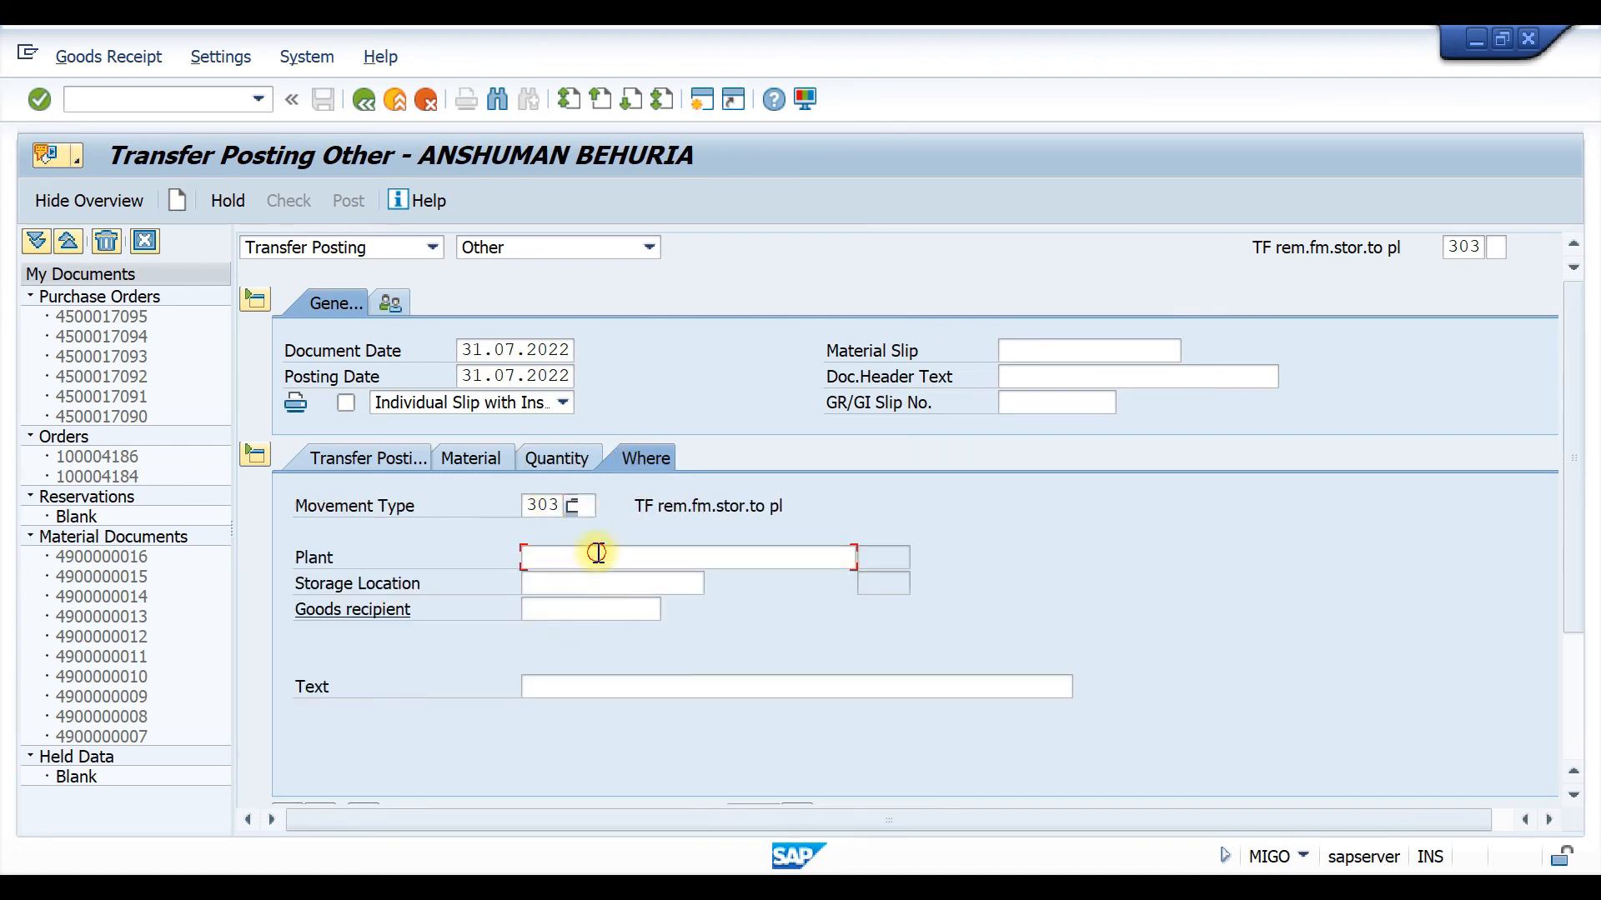
click(575, 581)
click(572, 584)
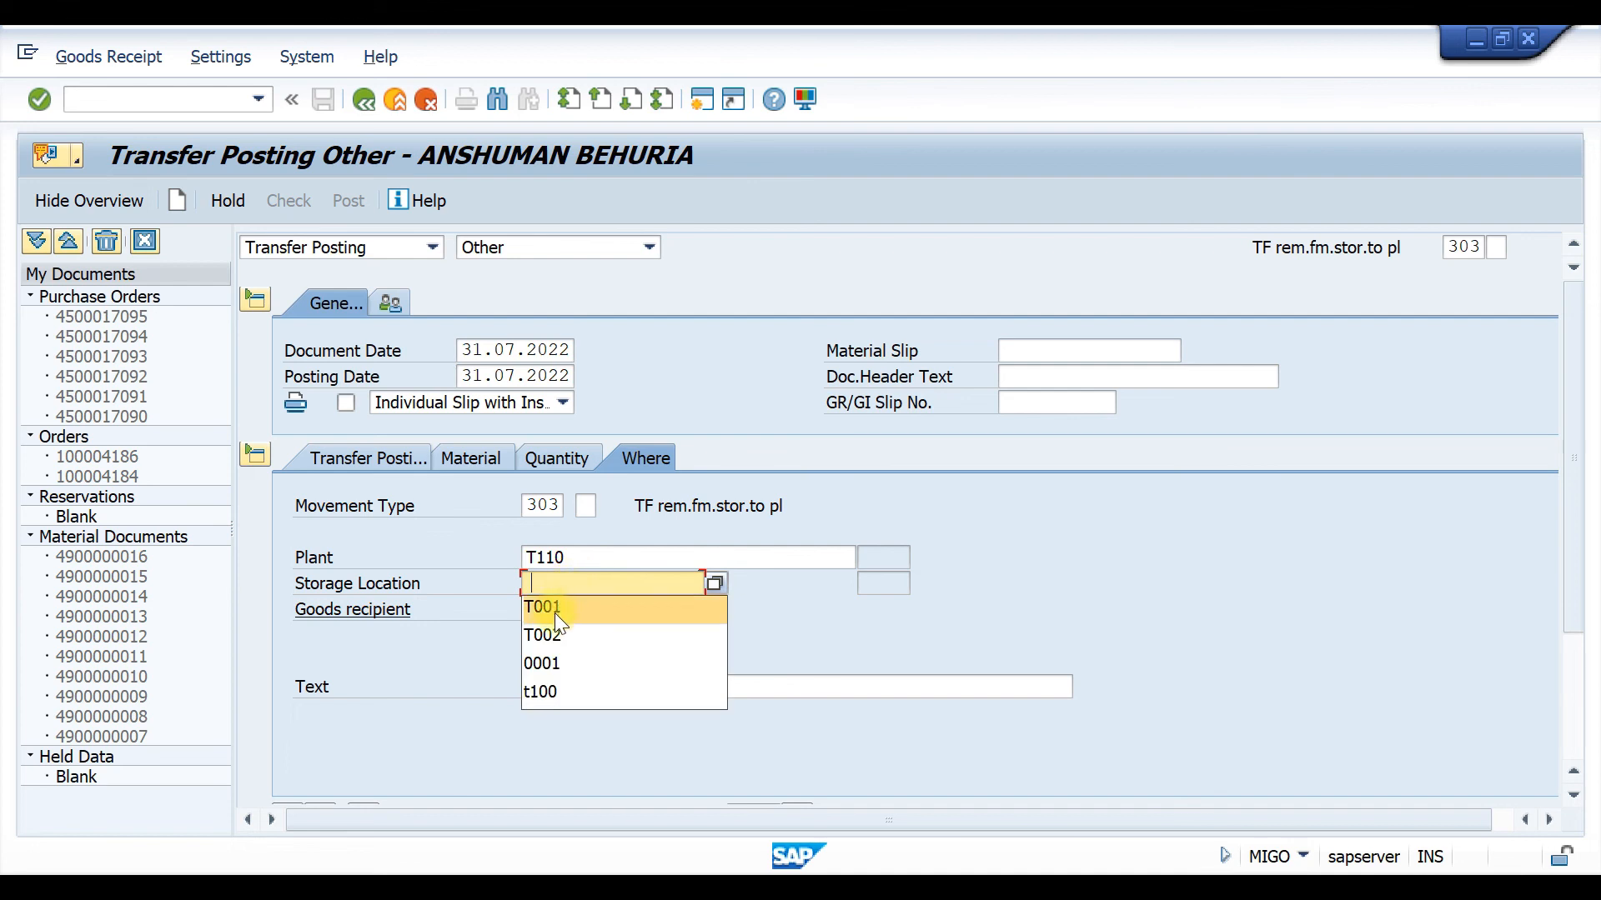
click(553, 611)
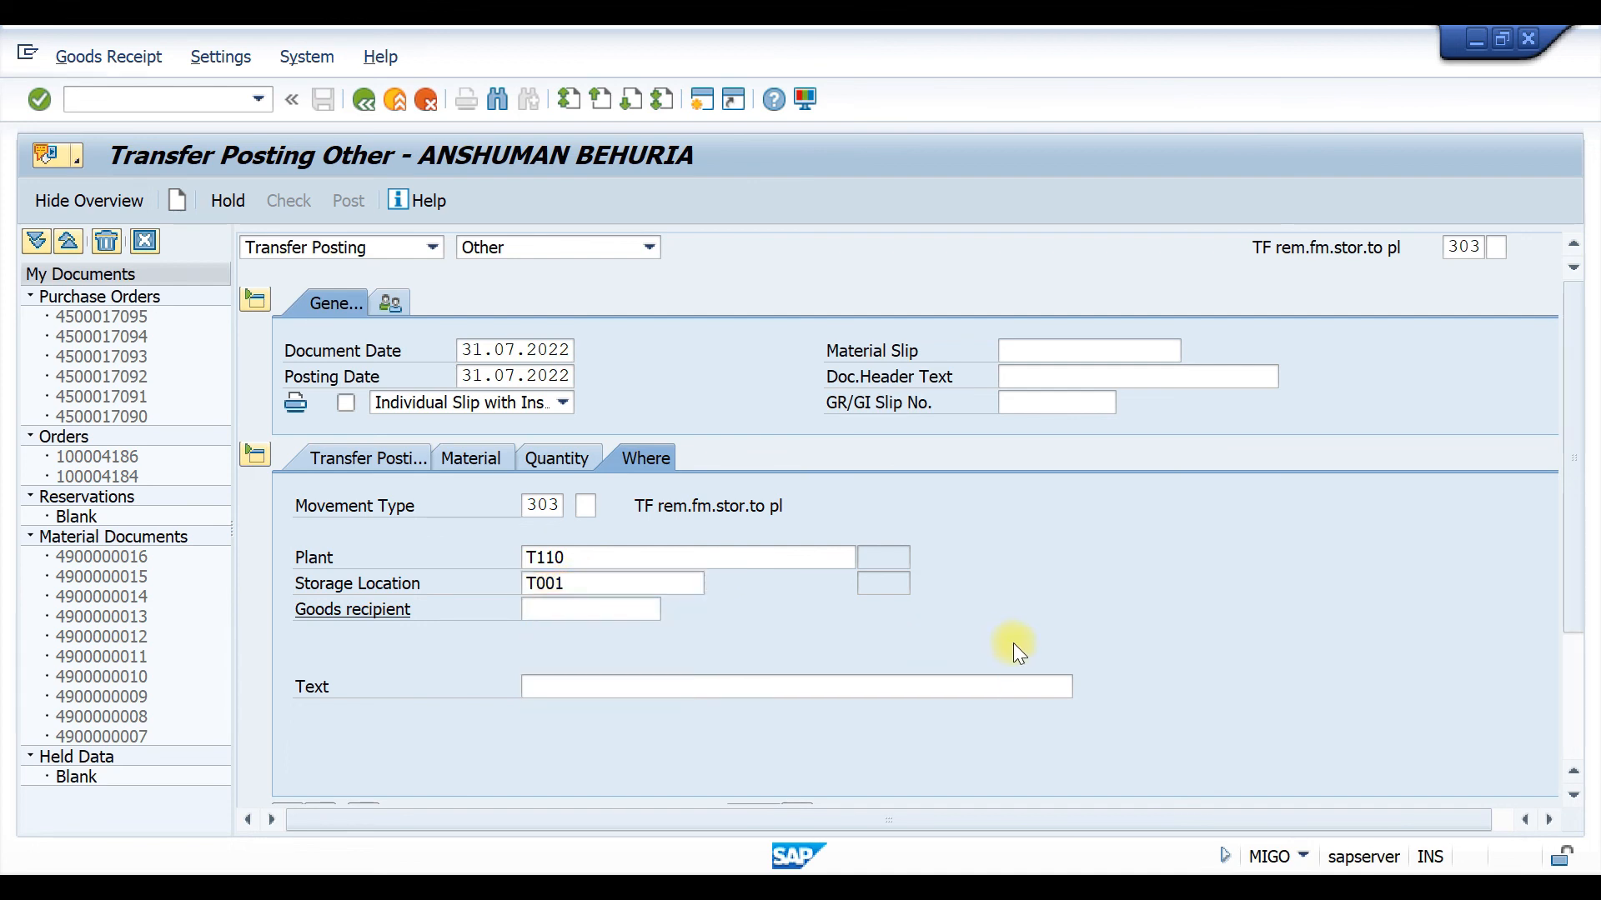
key(Return)
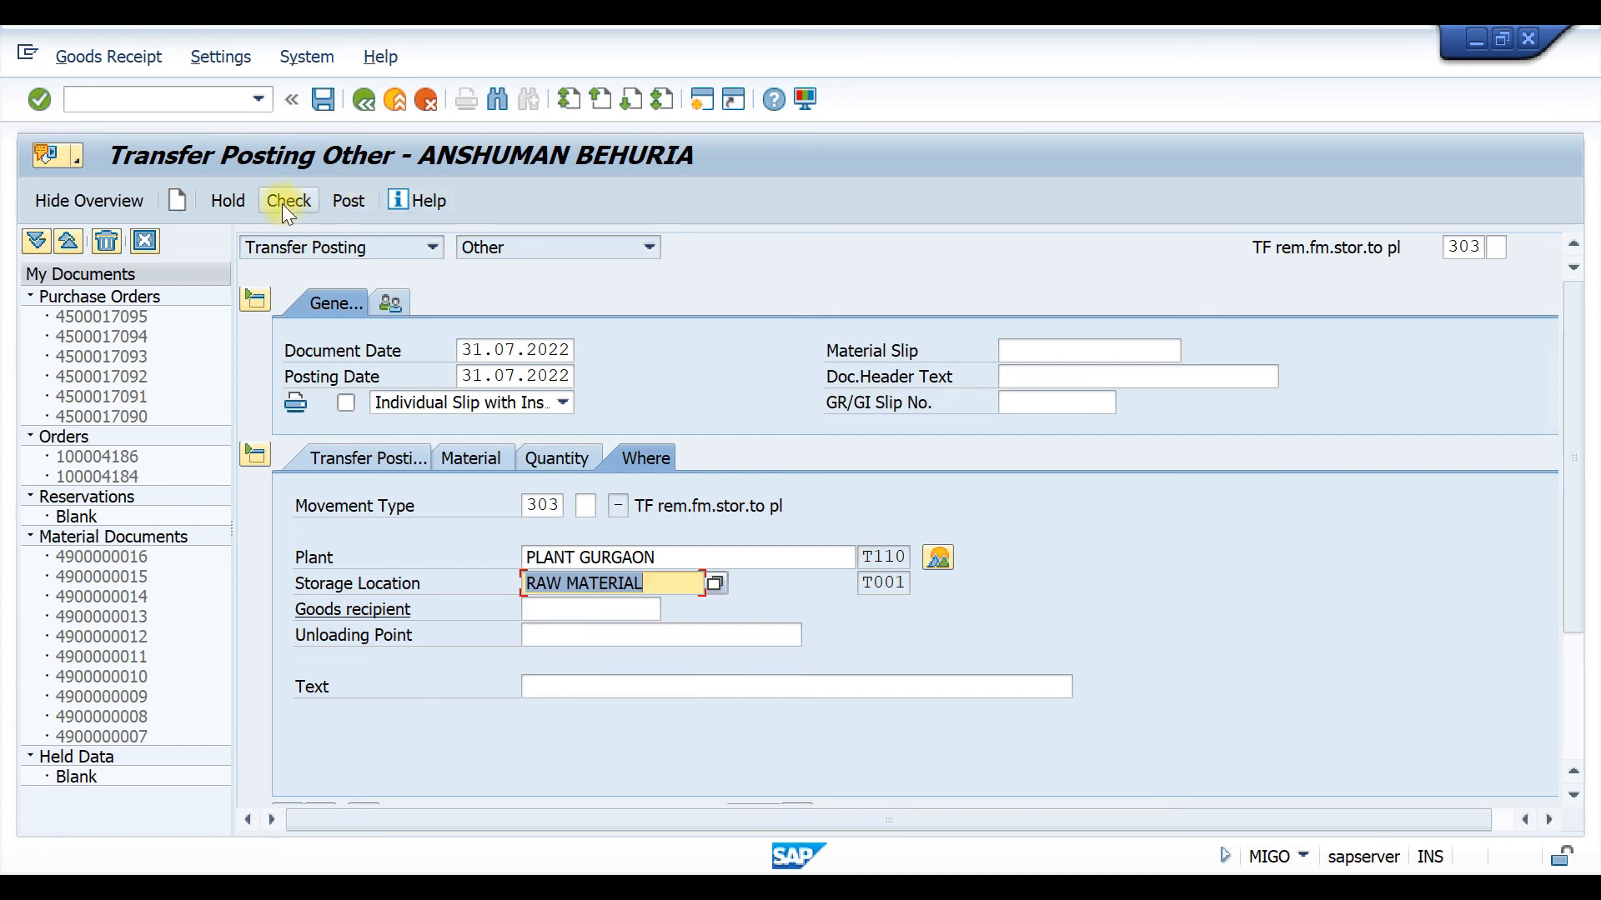
key(Return)
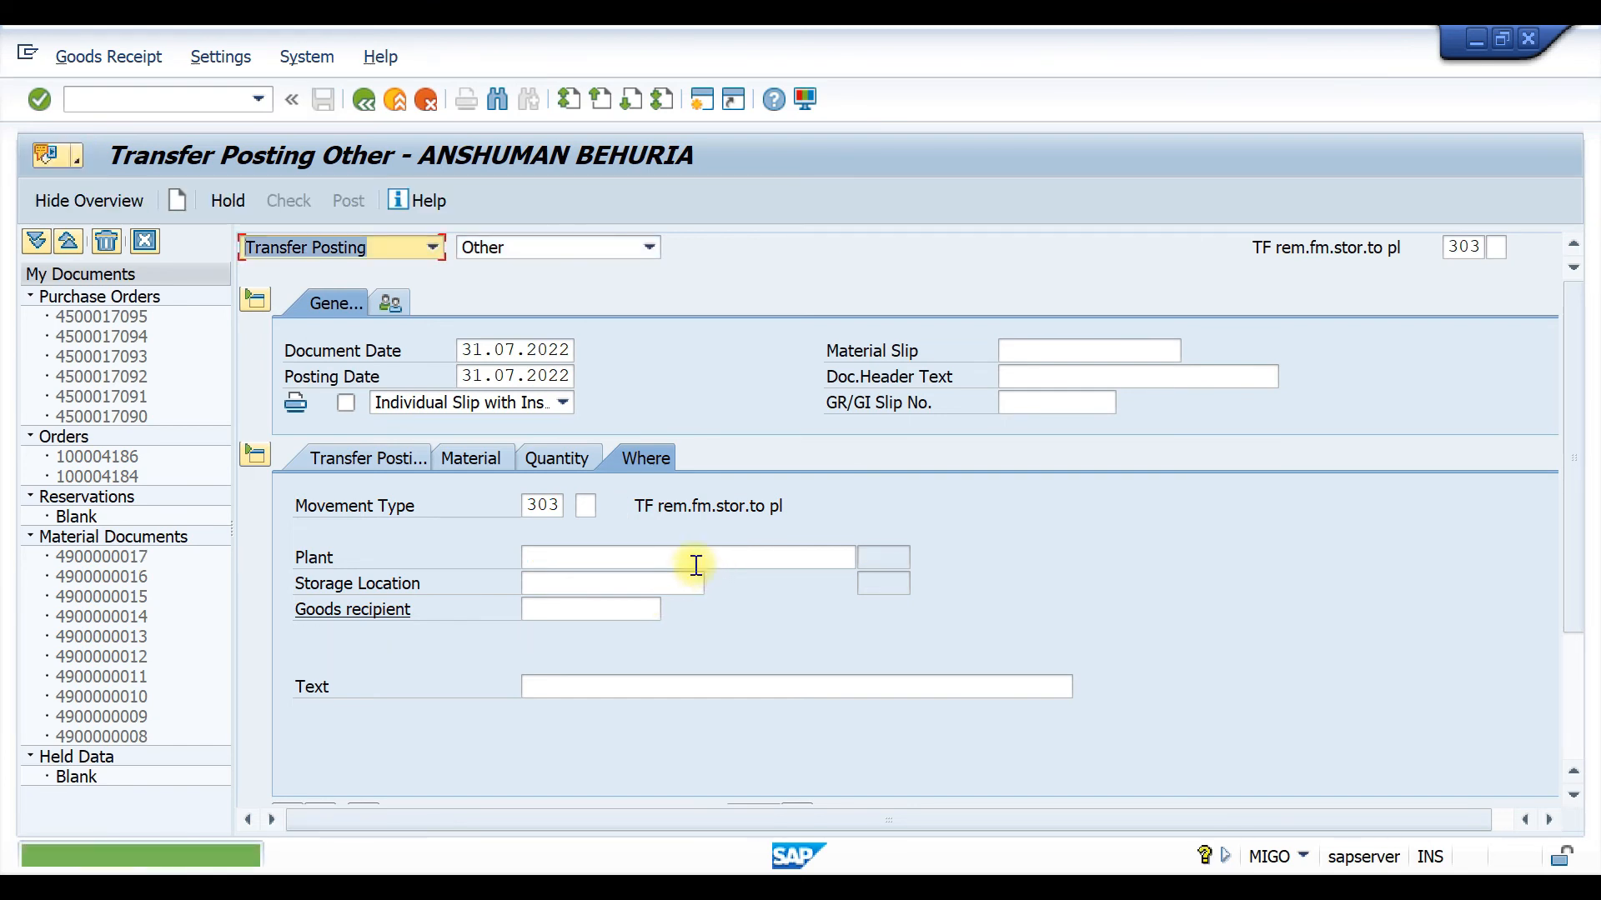
Step: Refresh the stock overview of material 200000010 and examine the plant-to-plant transfer stock at plant T120
key(F9)
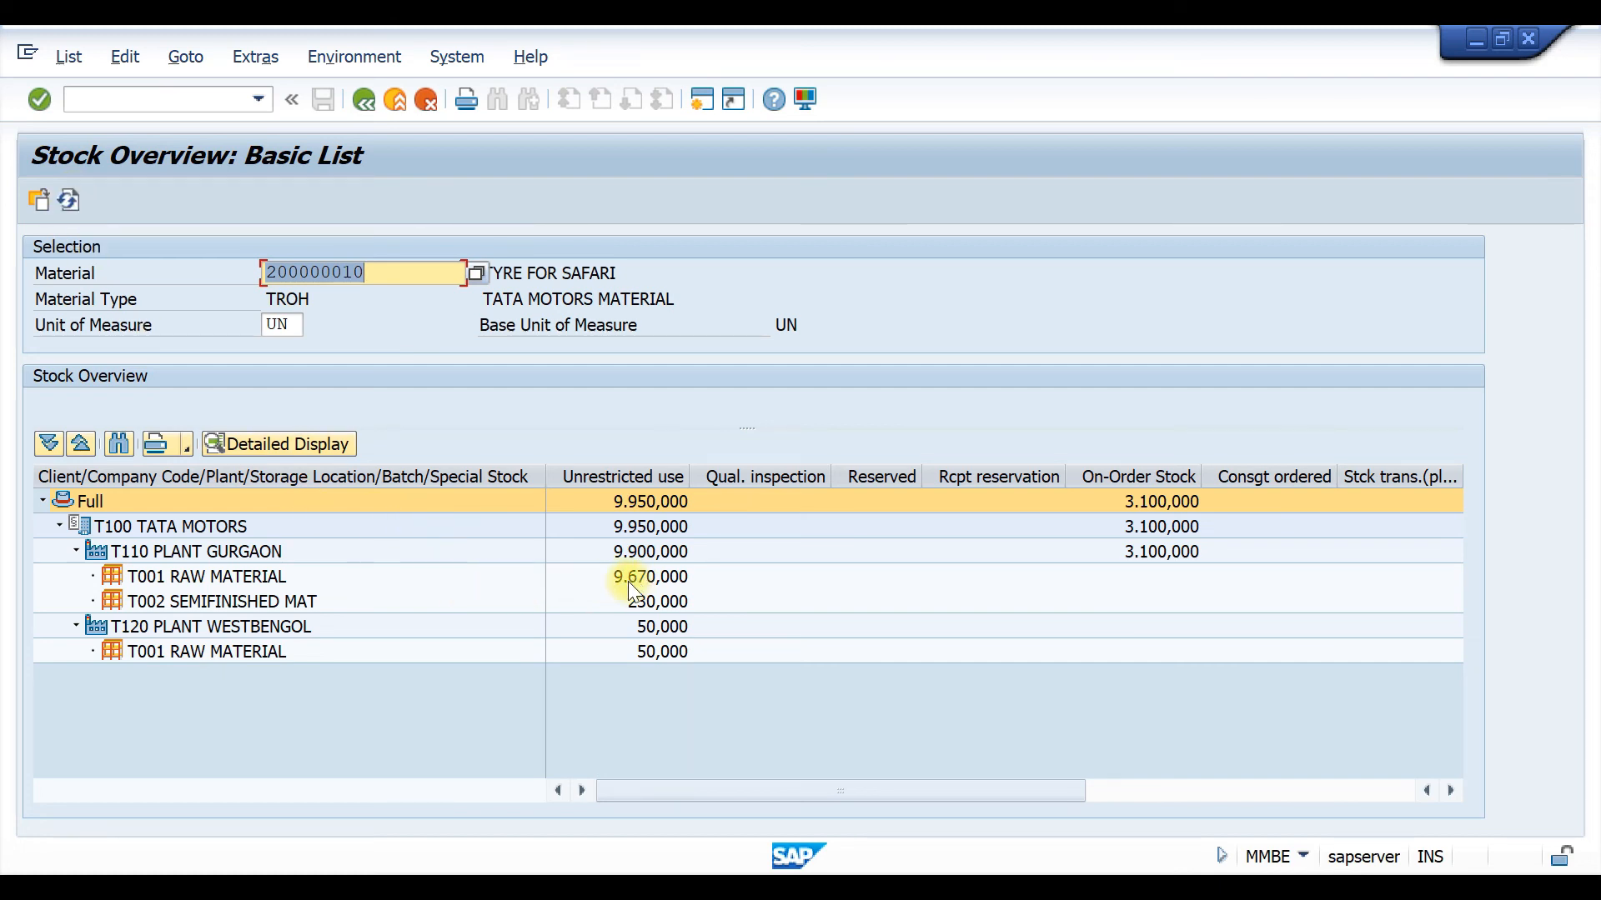
click(68, 204)
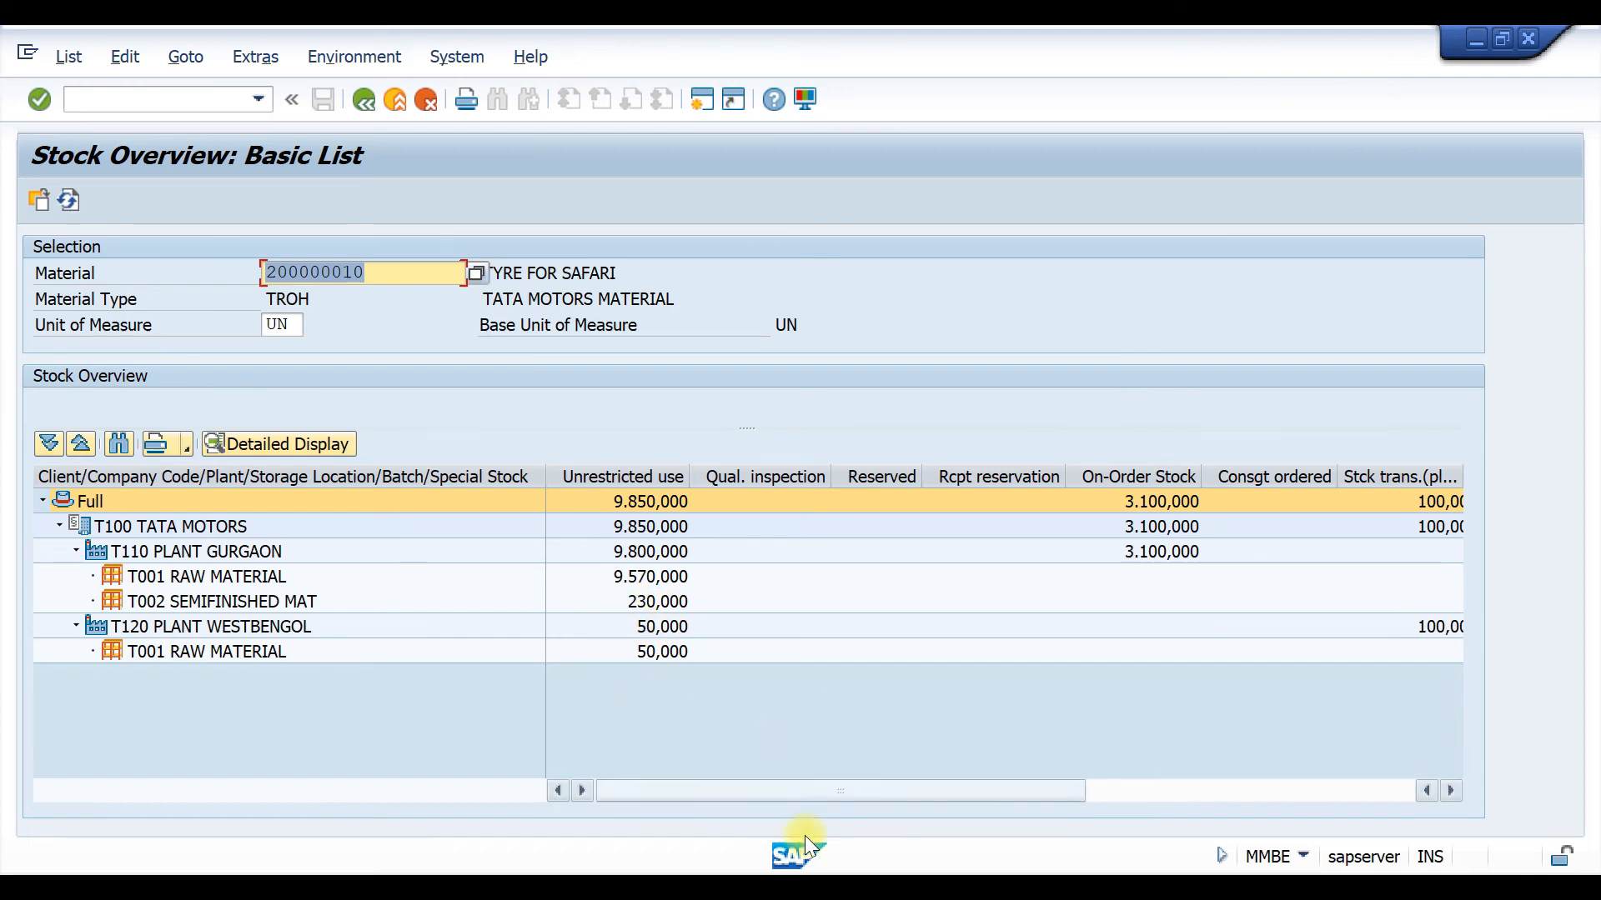
drag(852, 793, 945, 792)
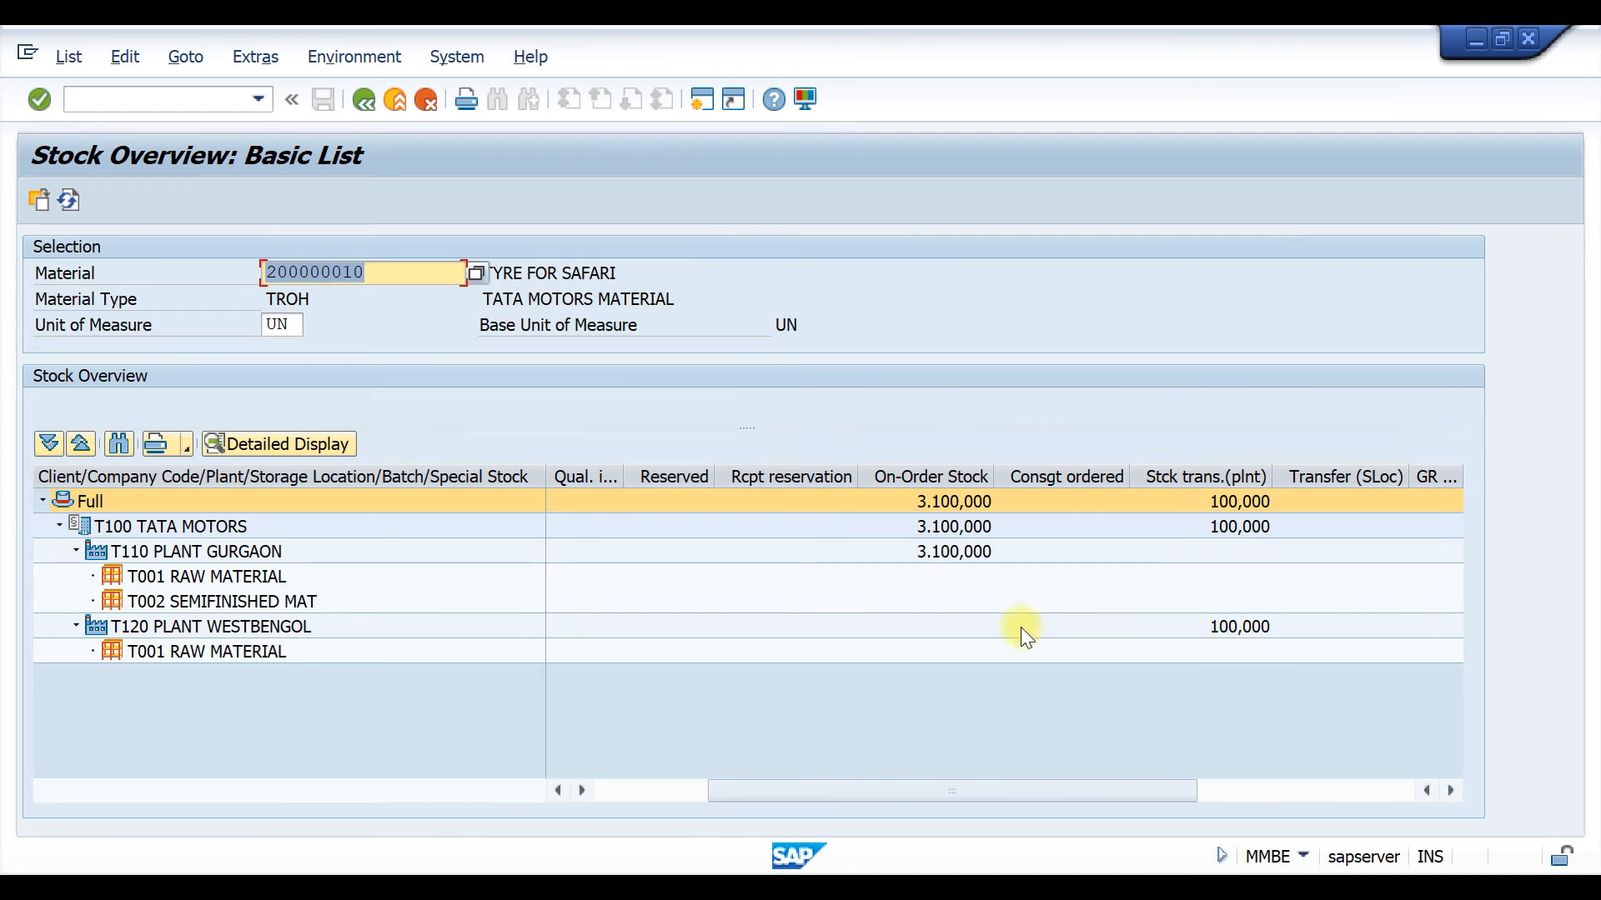
key(alt+Tab)
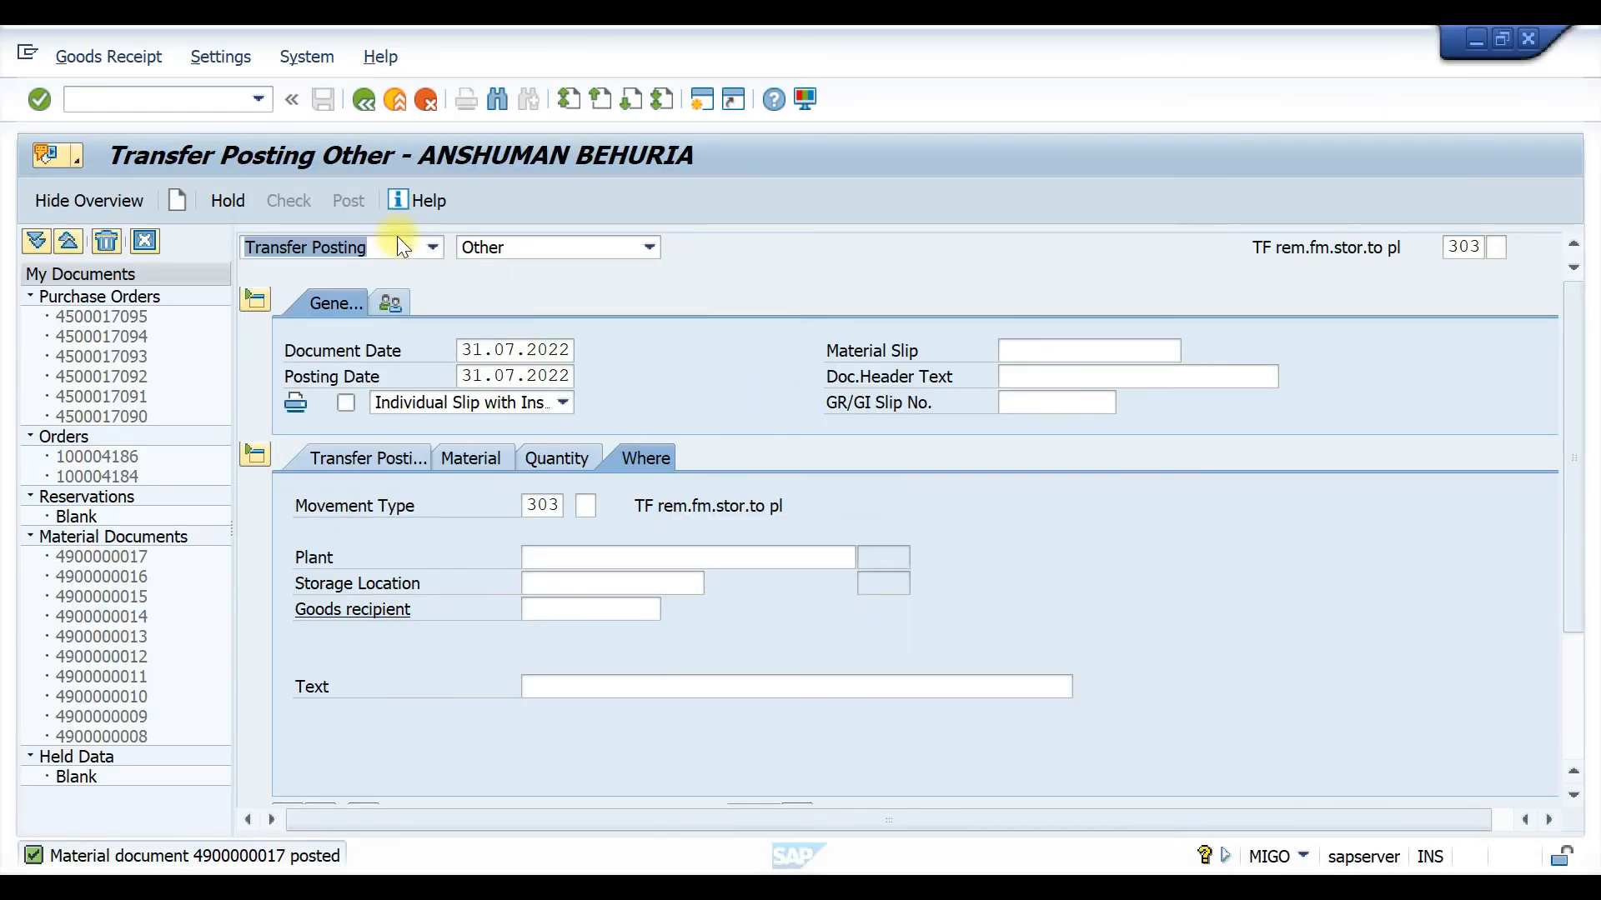
click(433, 247)
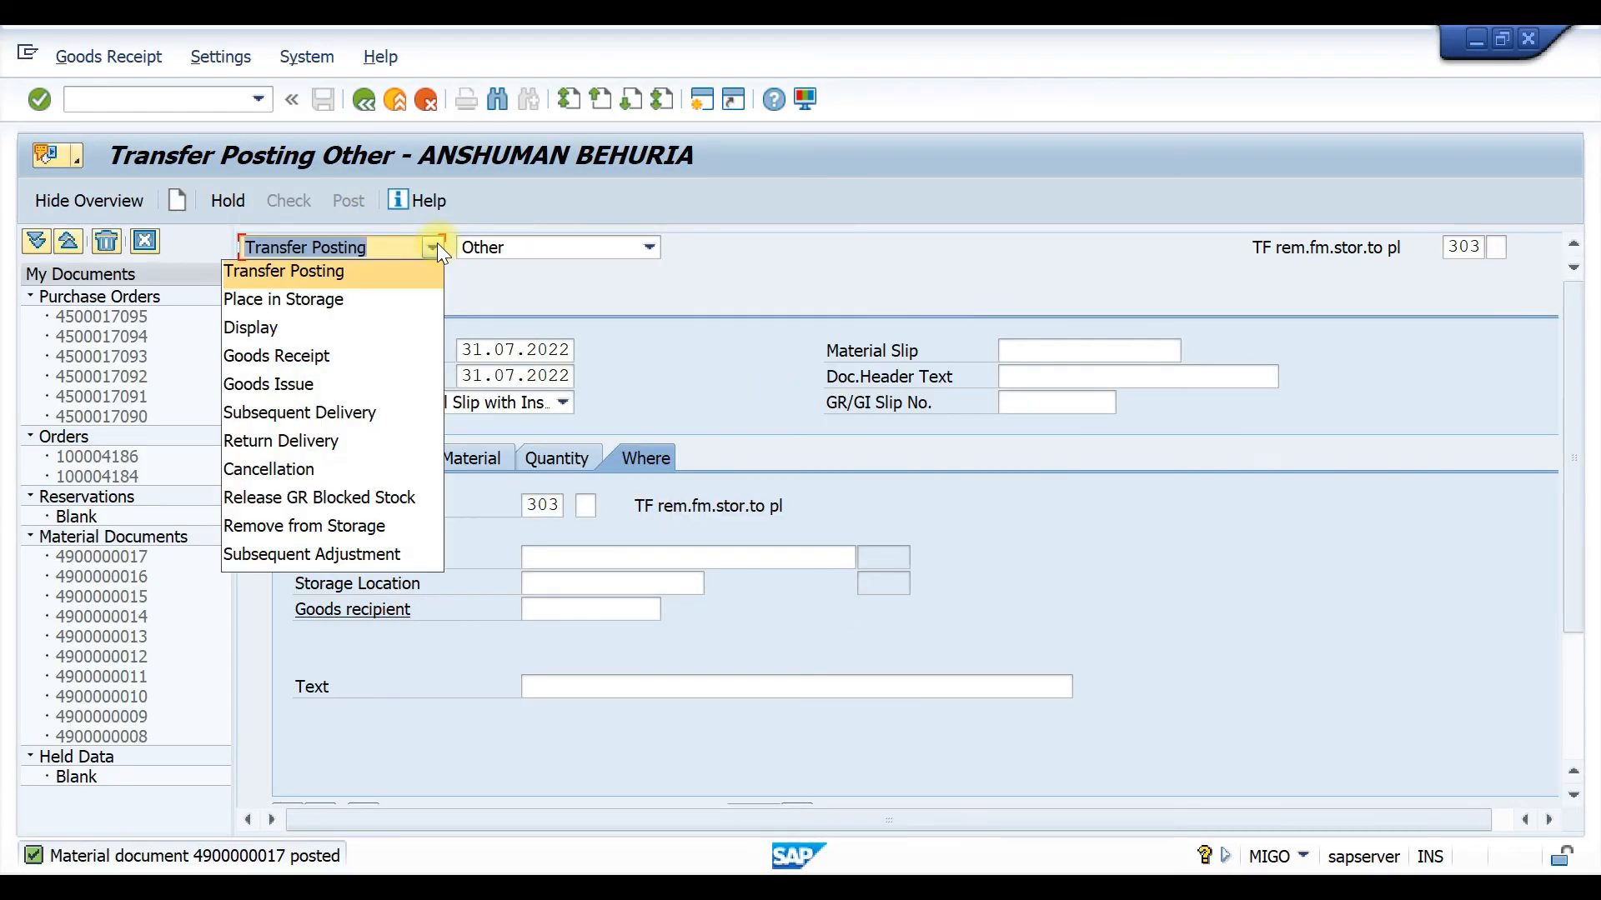
click(358, 298)
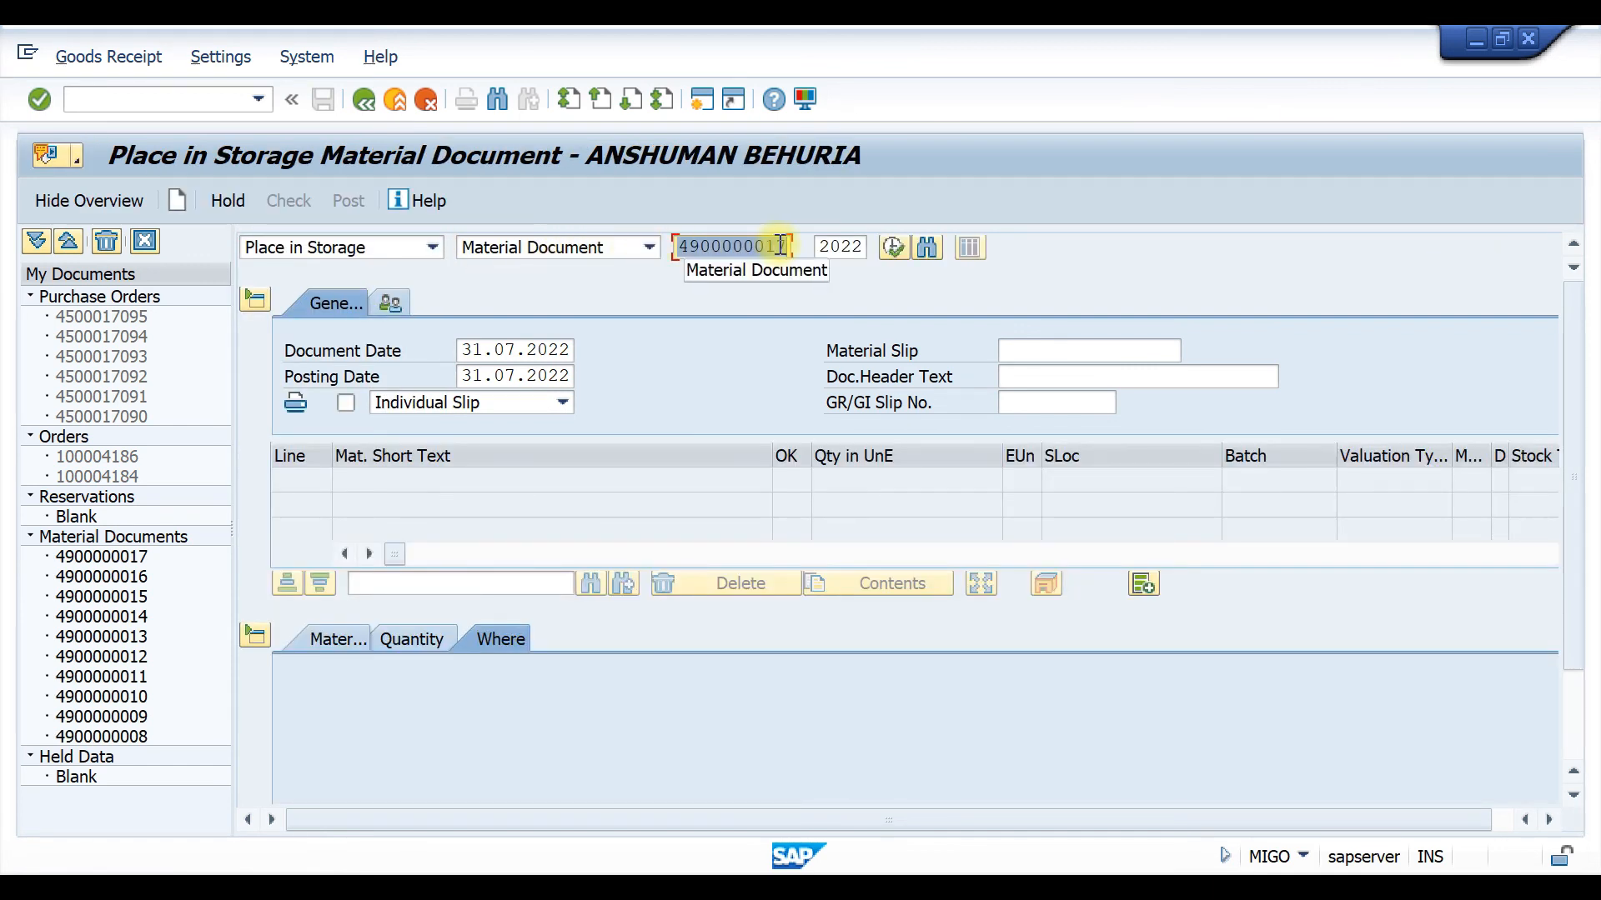
key(Return)
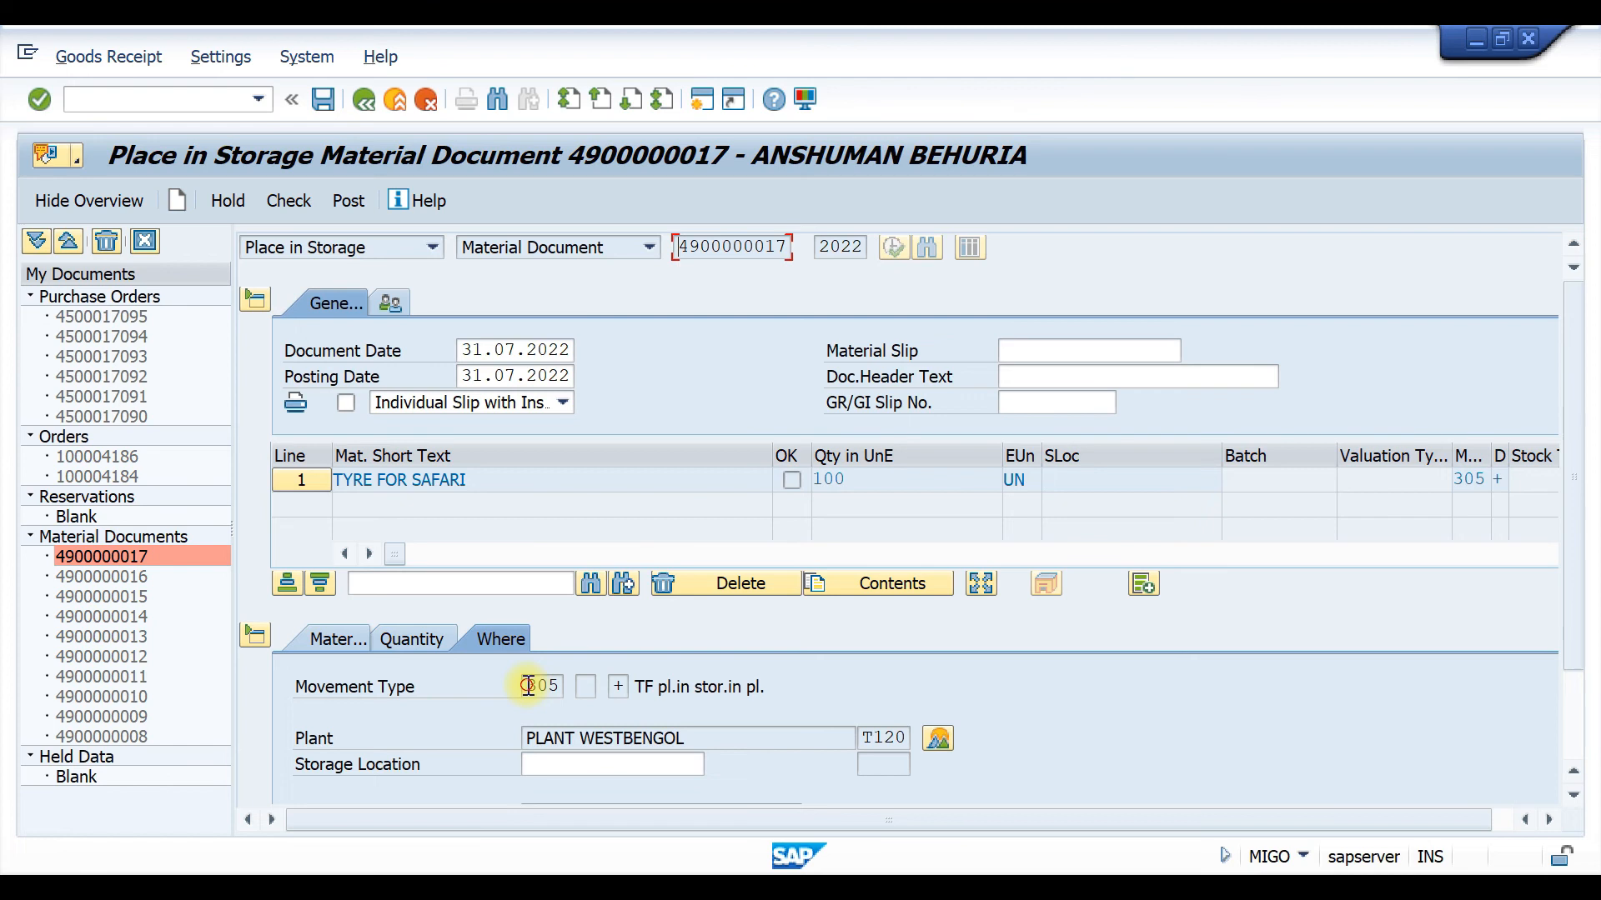
Step: Review the item's movement type 305 and set its receipt quantity to 90
click(530, 685)
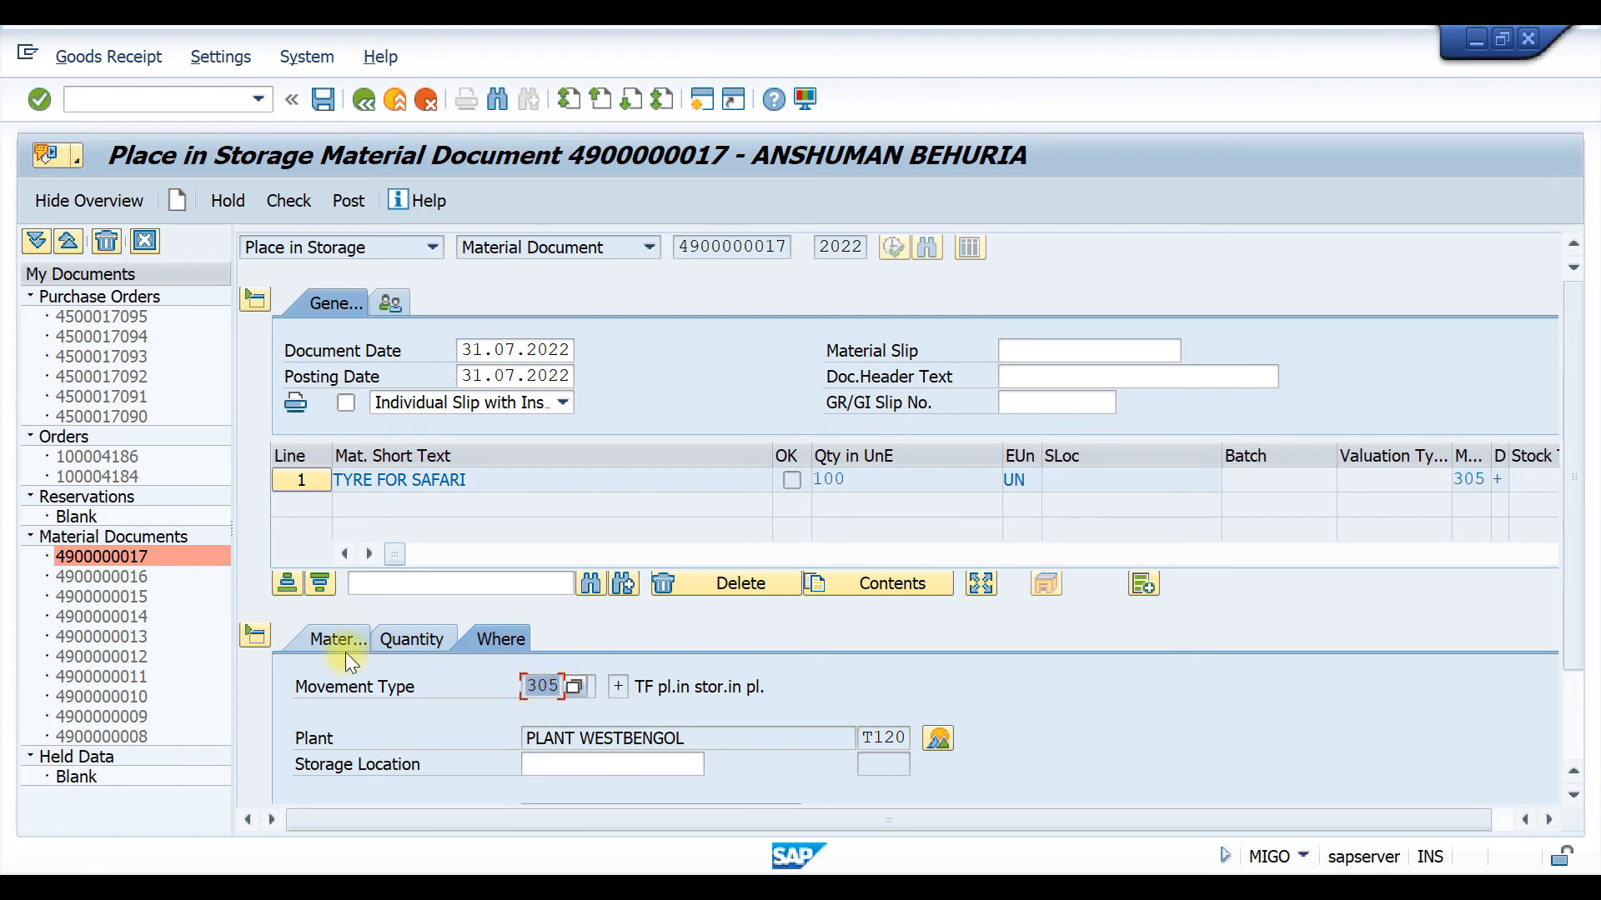
click(405, 640)
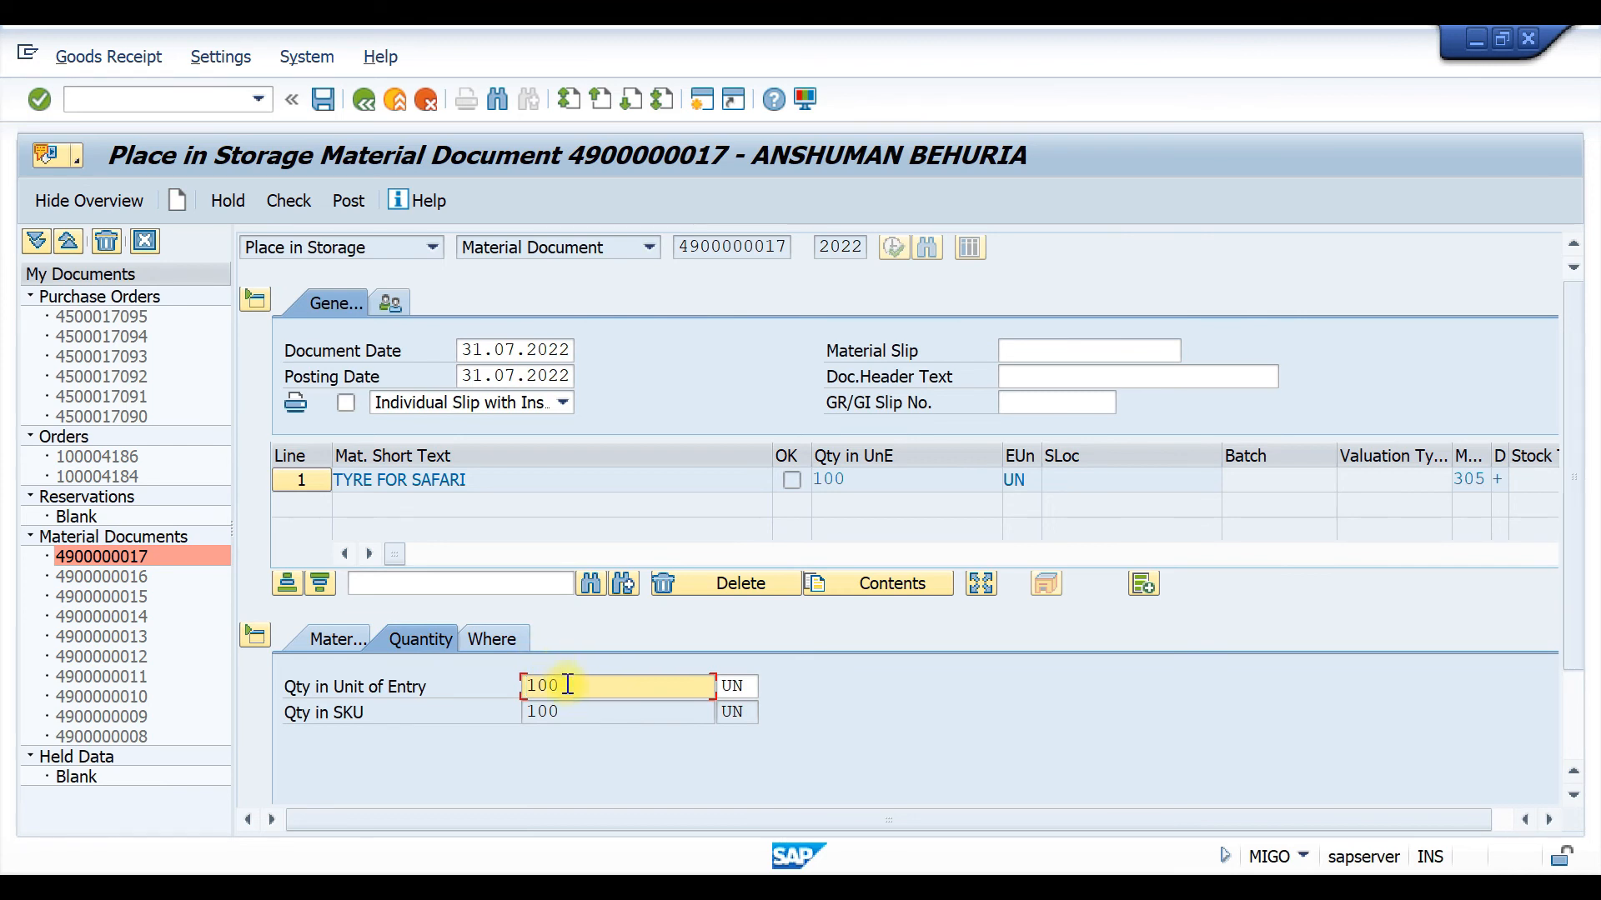
text(1)
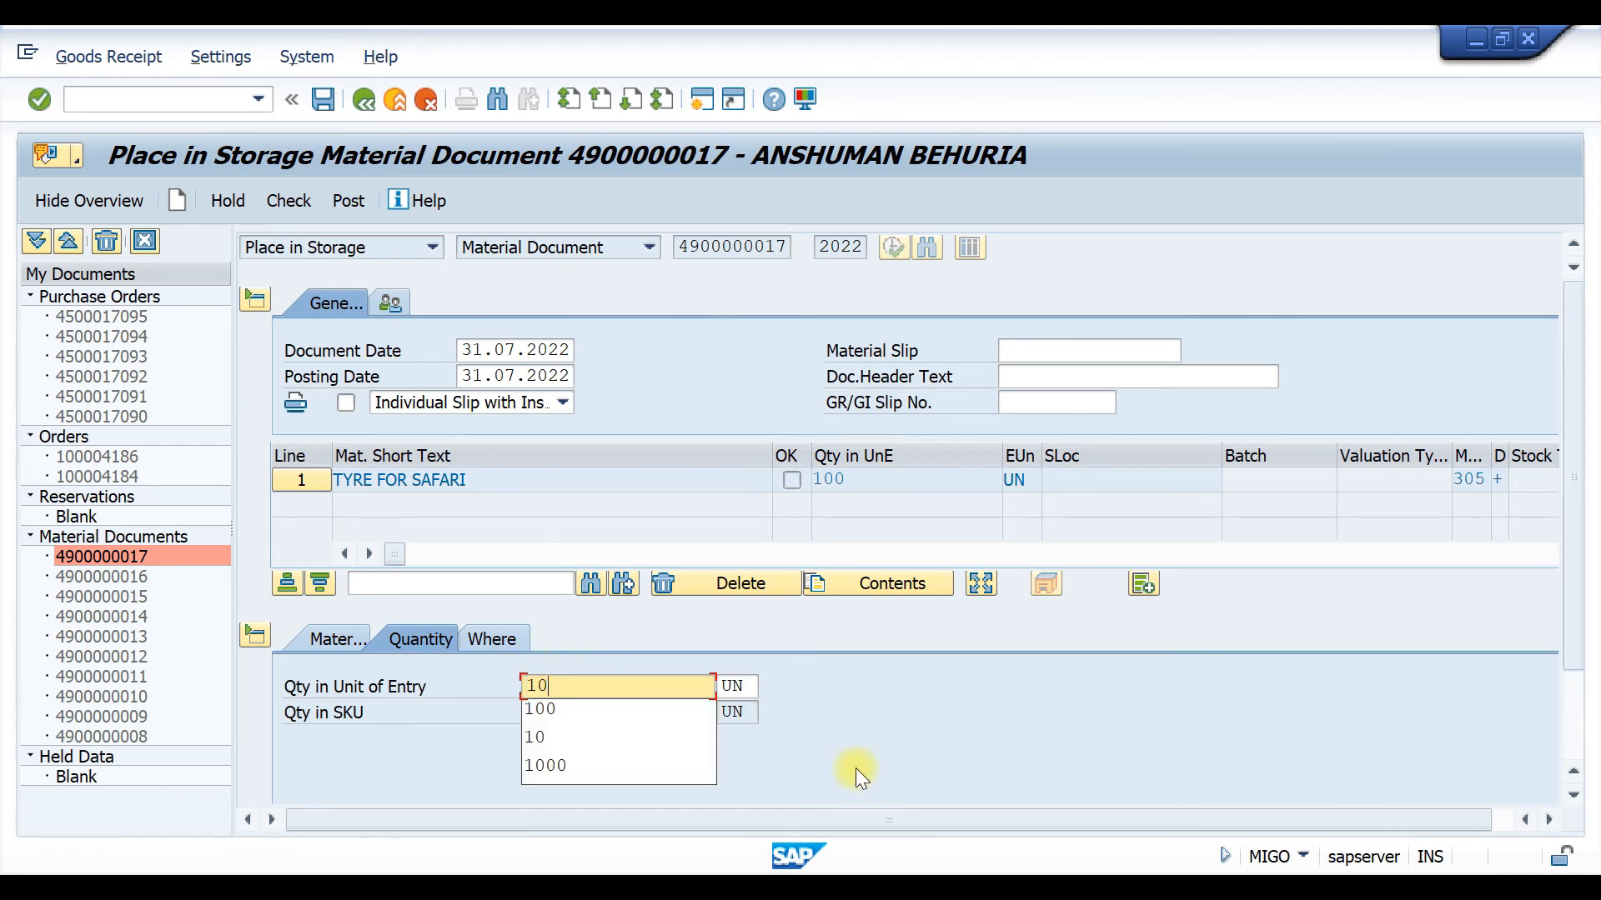
key(BackSpace)
text(90)
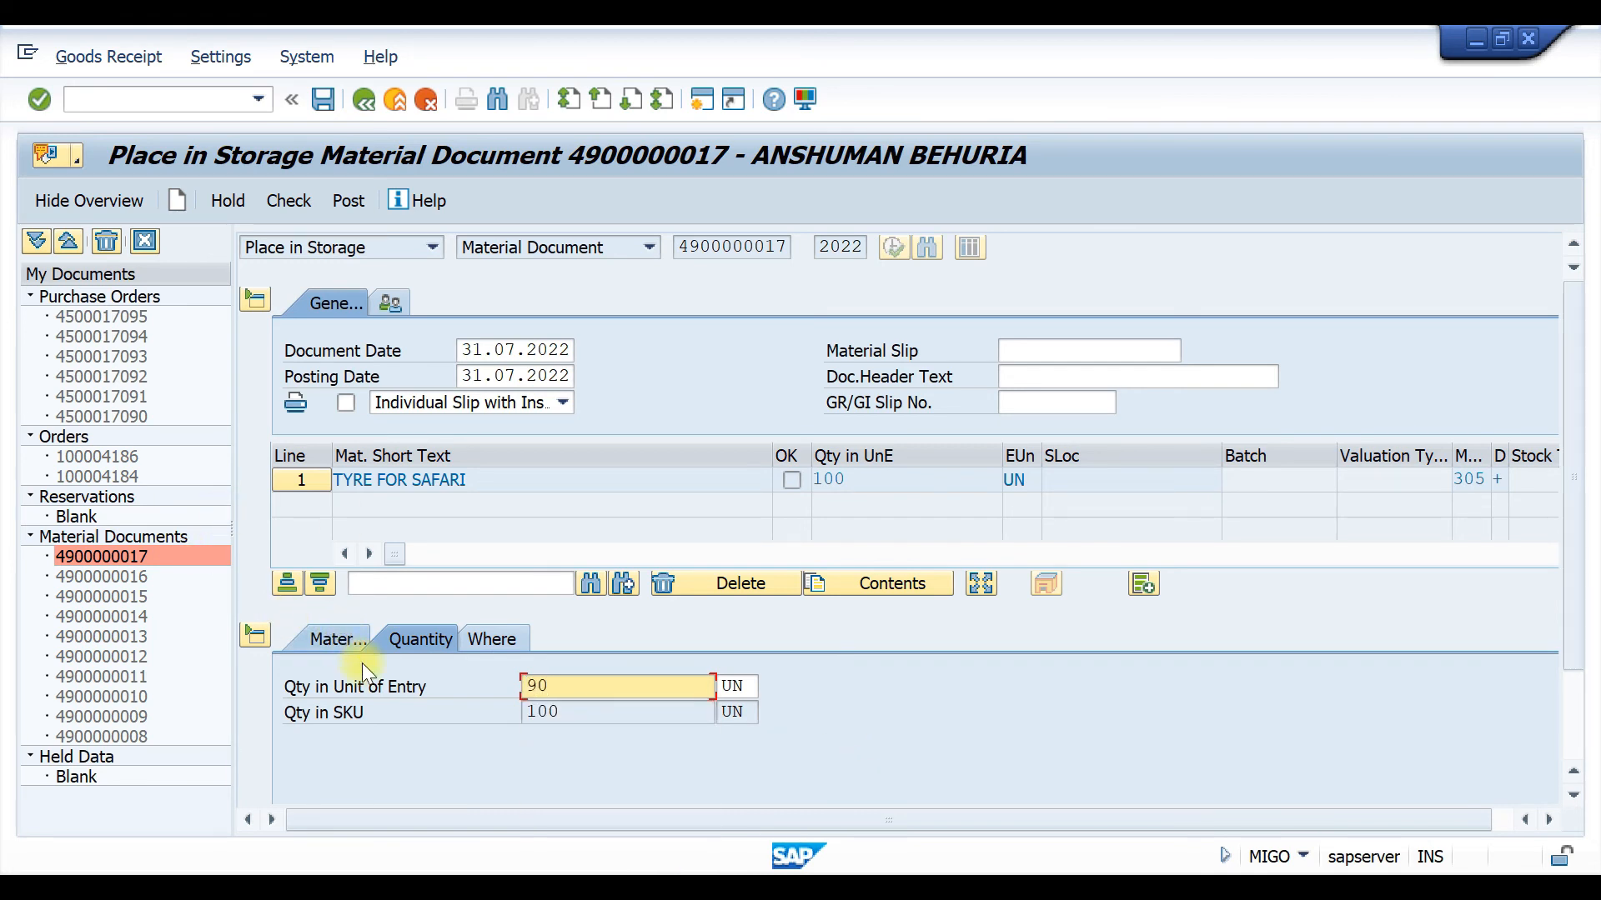
Step: Set the receiving storage location at plant T120 to T001 and check the place-in-storage document
click(484, 637)
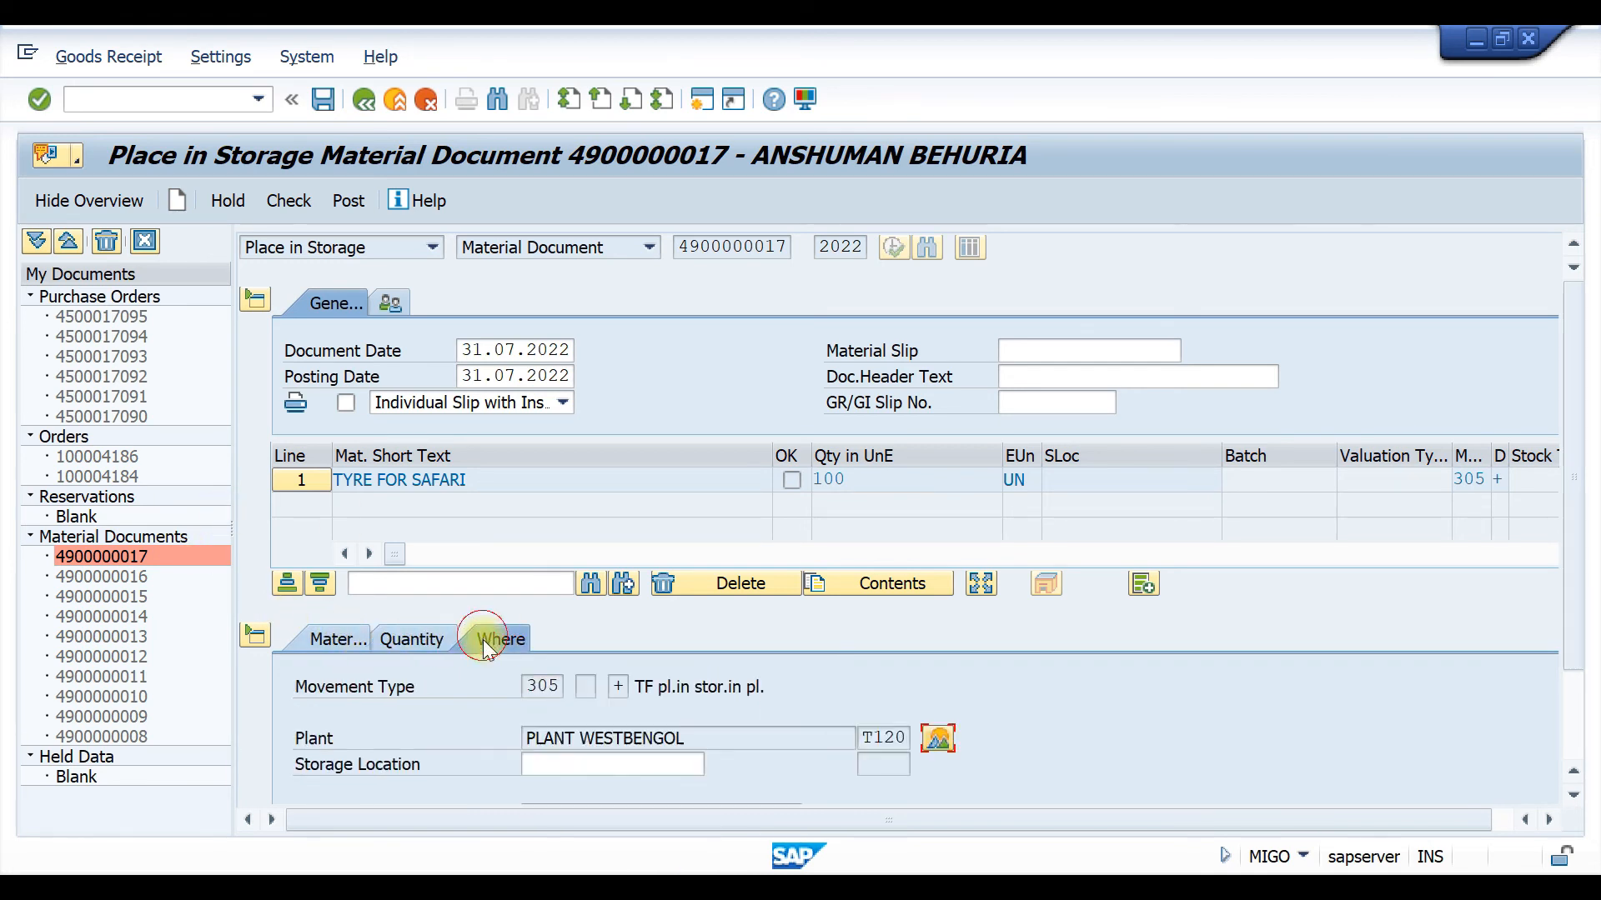
click(582, 761)
click(550, 651)
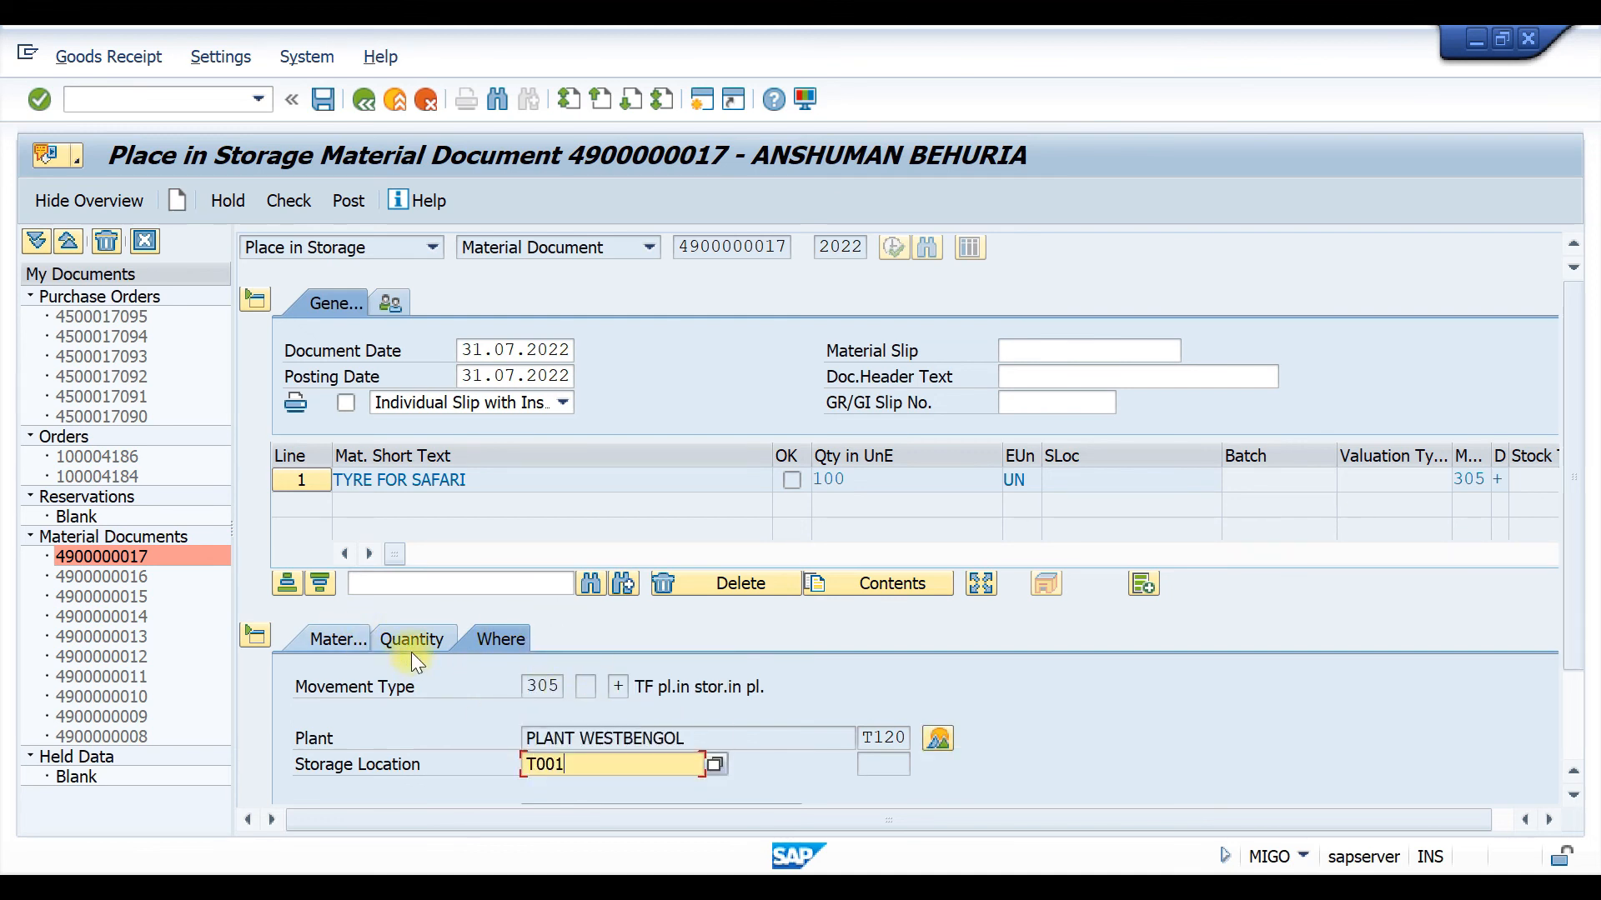
click(288, 201)
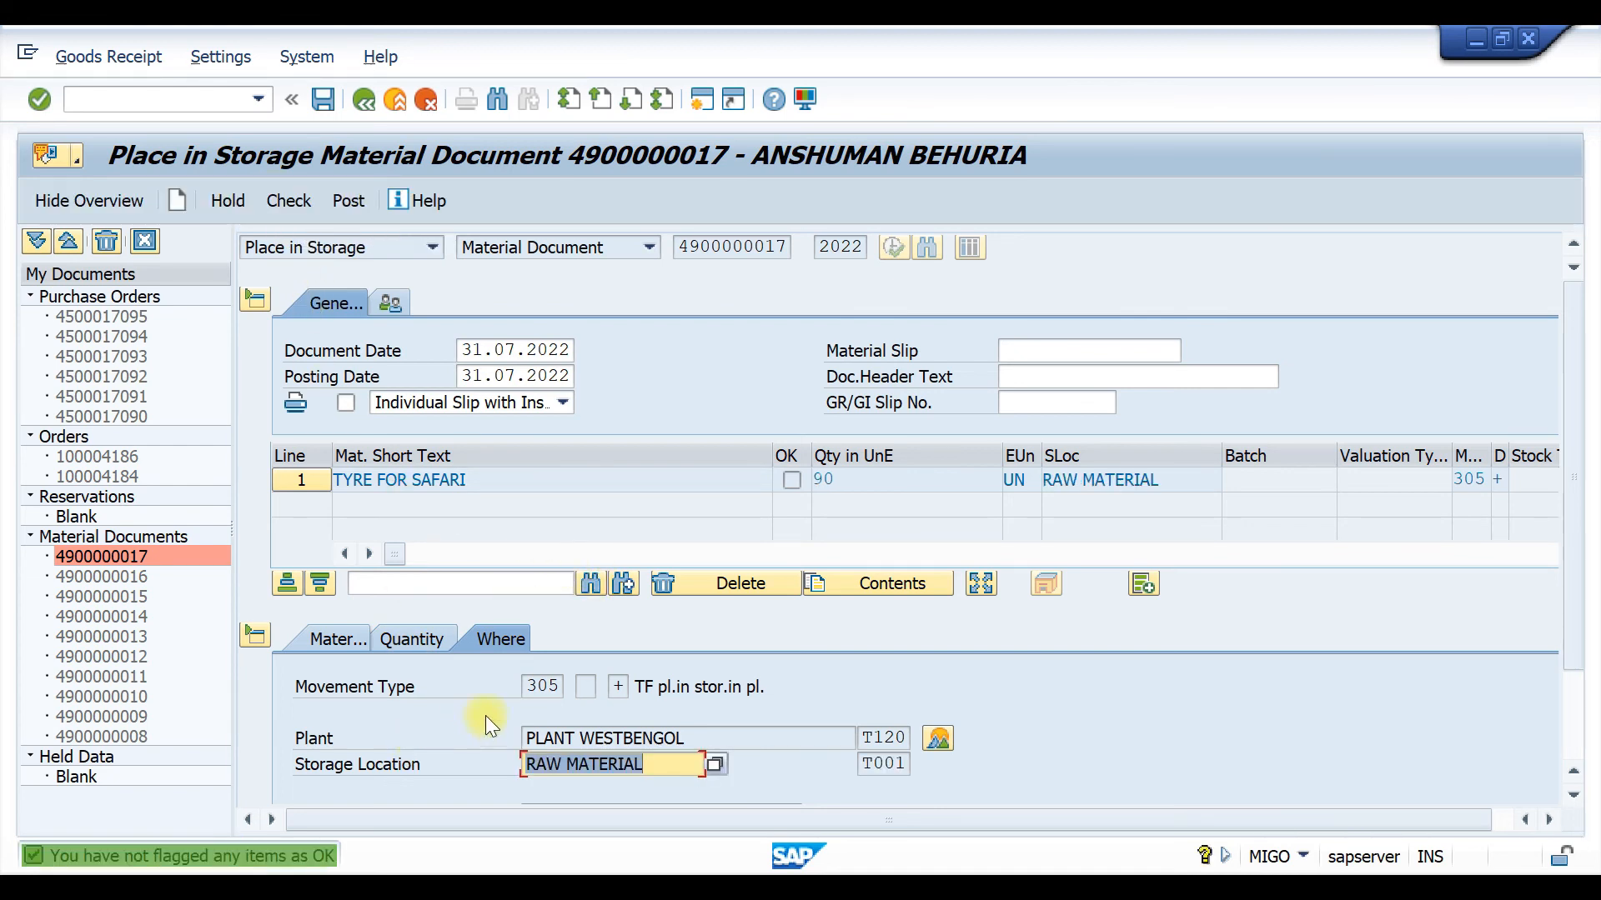
Step: Flag the 305 item as OK, check the document again and post the placement in storage
scroll(750, 717, down, 2)
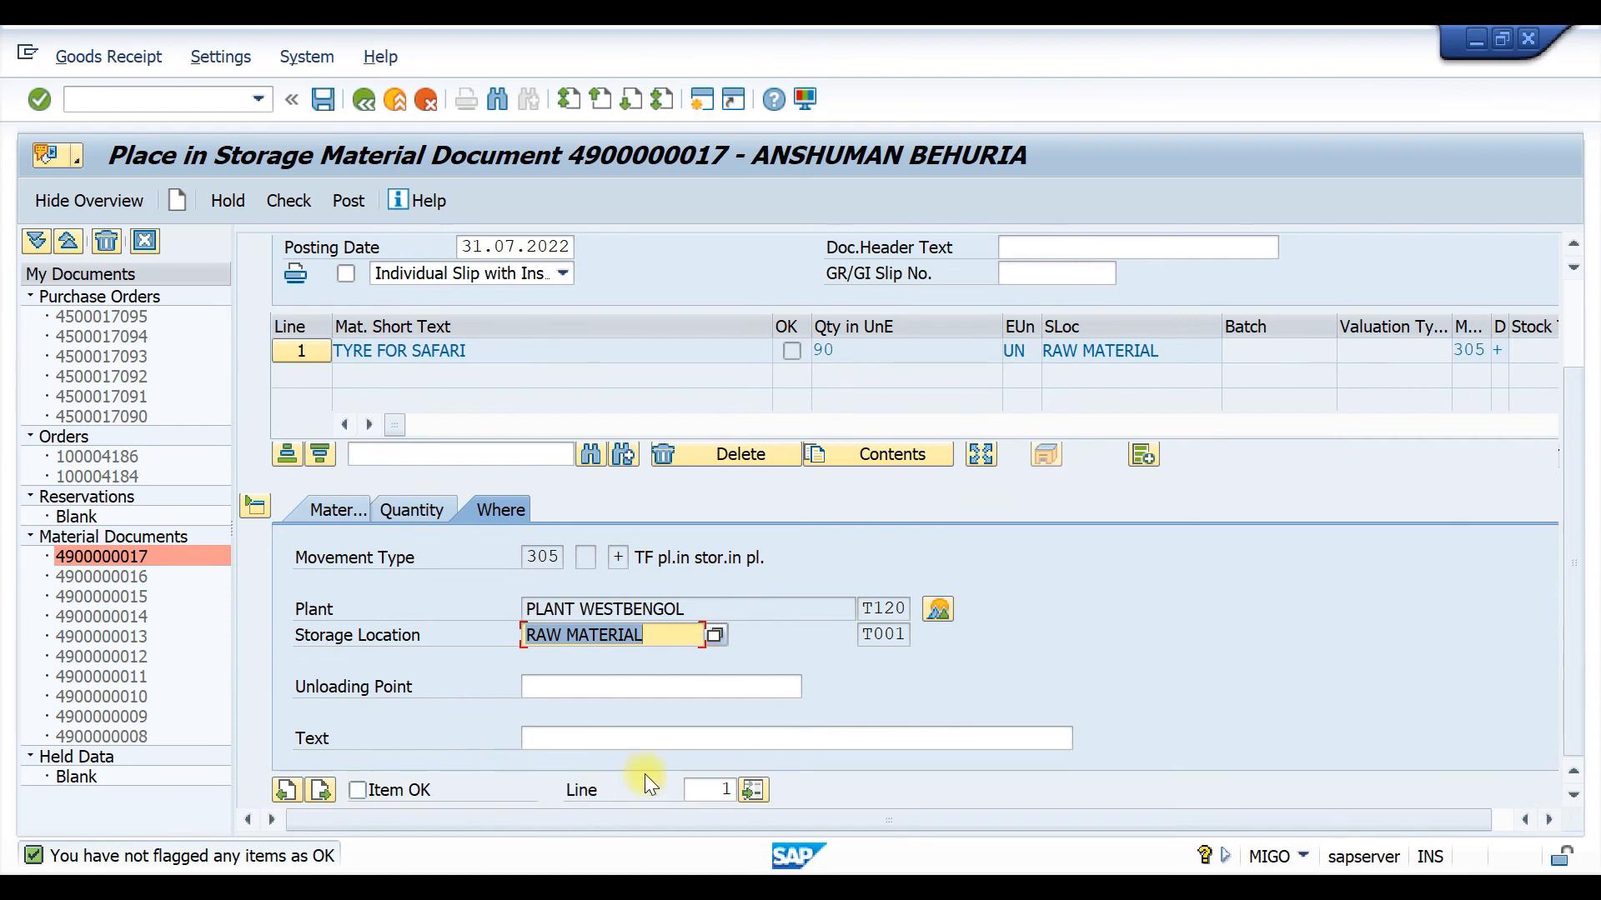
click(358, 789)
click(285, 200)
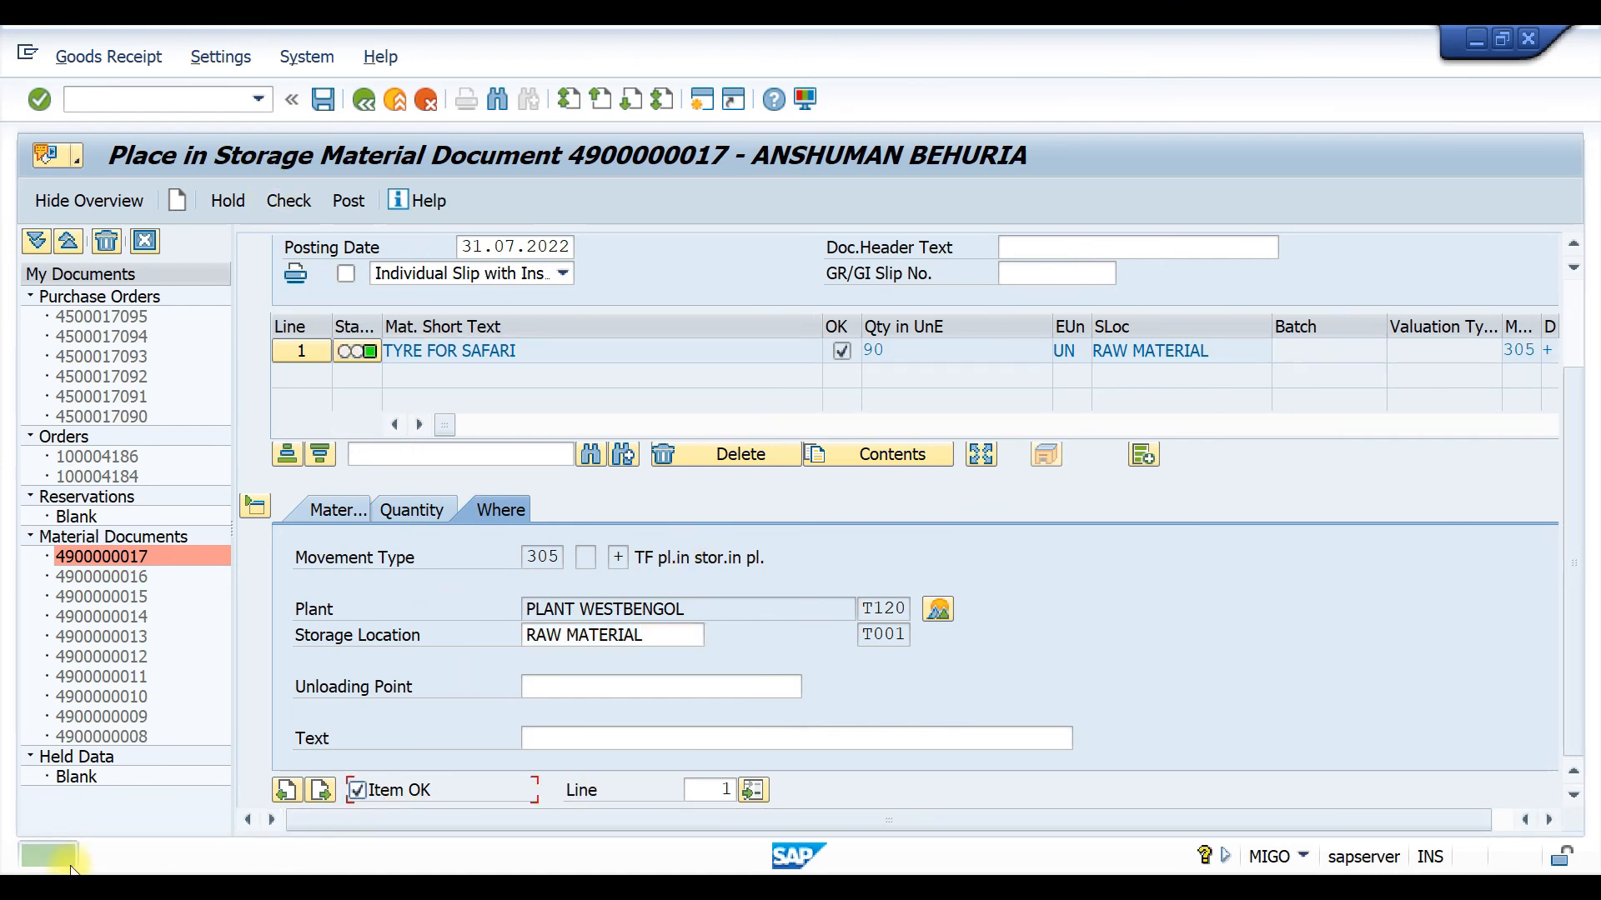
key(ctrl+s)
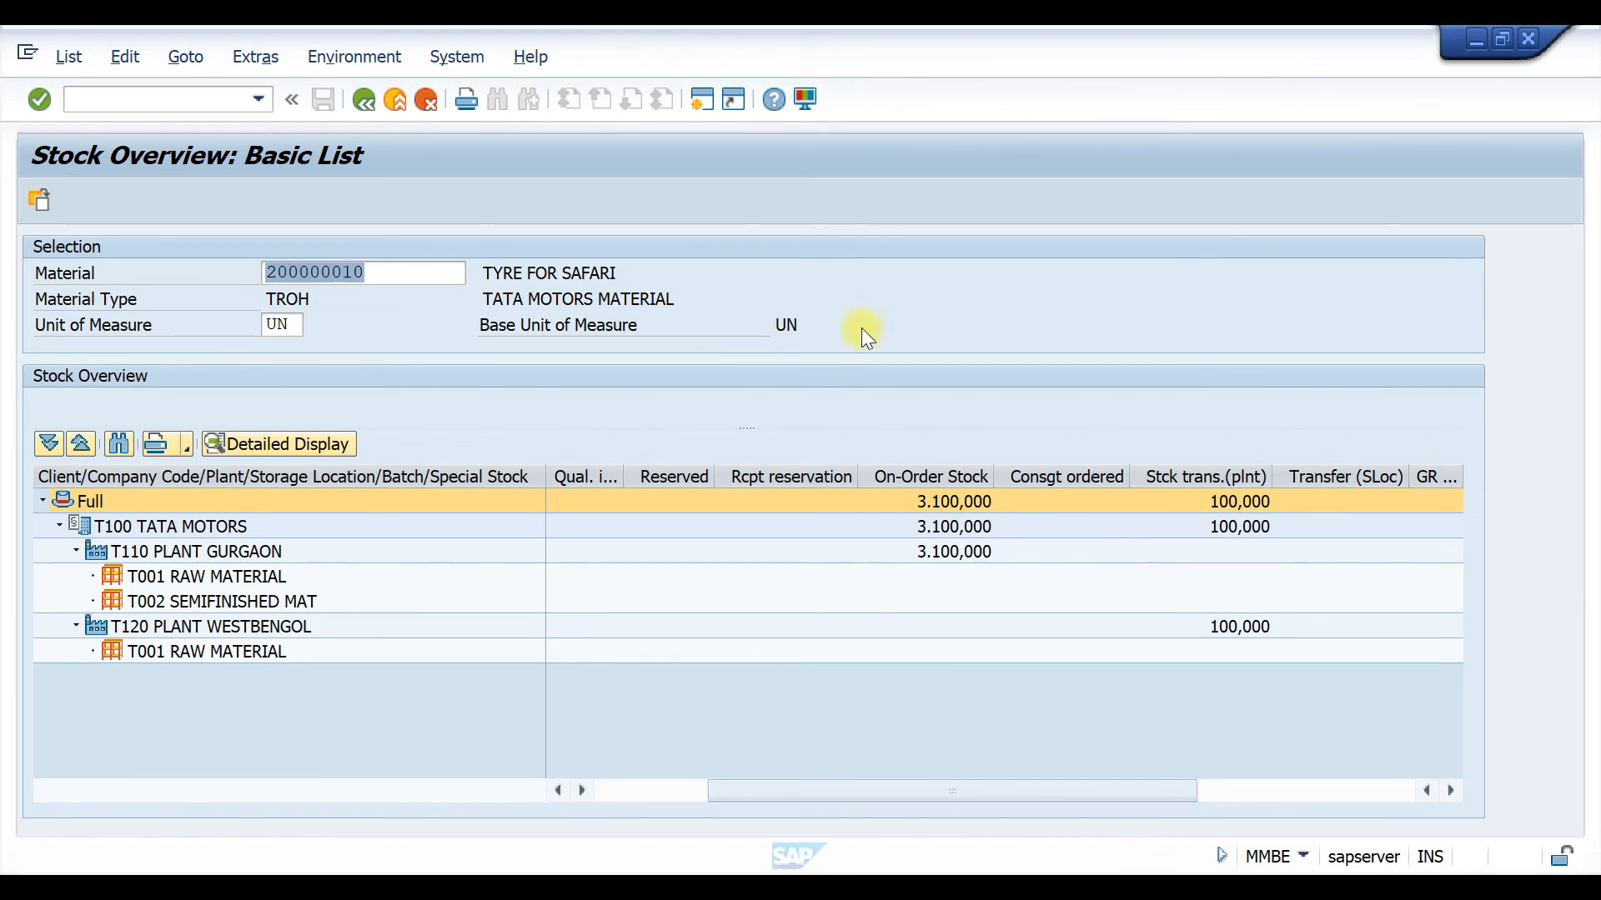
Step: Refresh the stock overview of material 200000010 to check the stock in transfer at plant T120
click(185, 163)
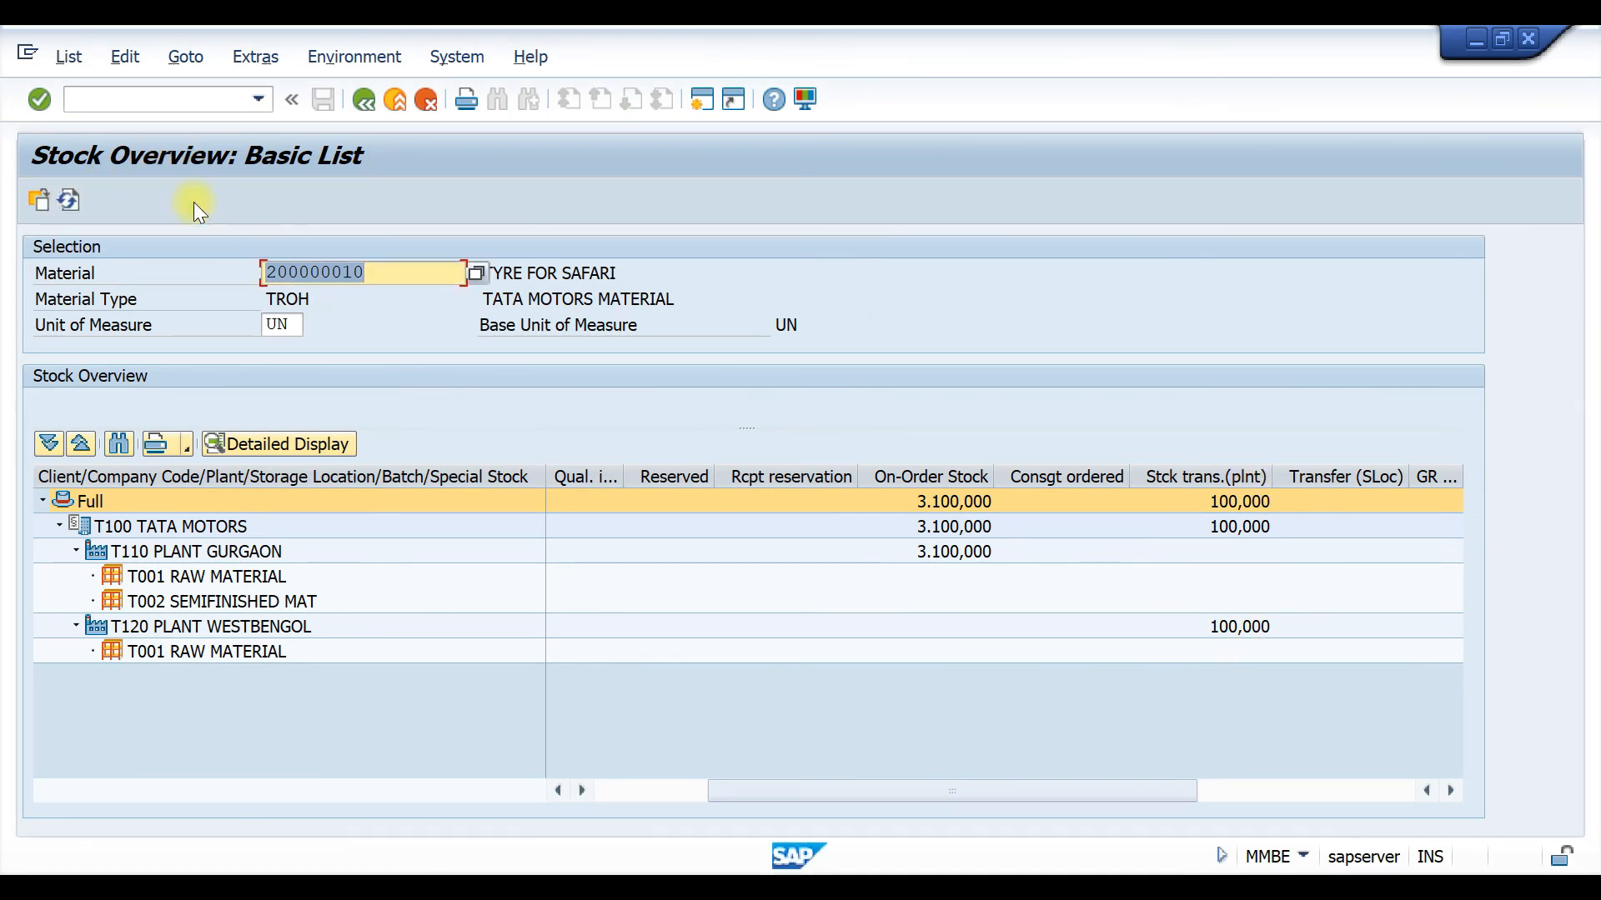
click(70, 200)
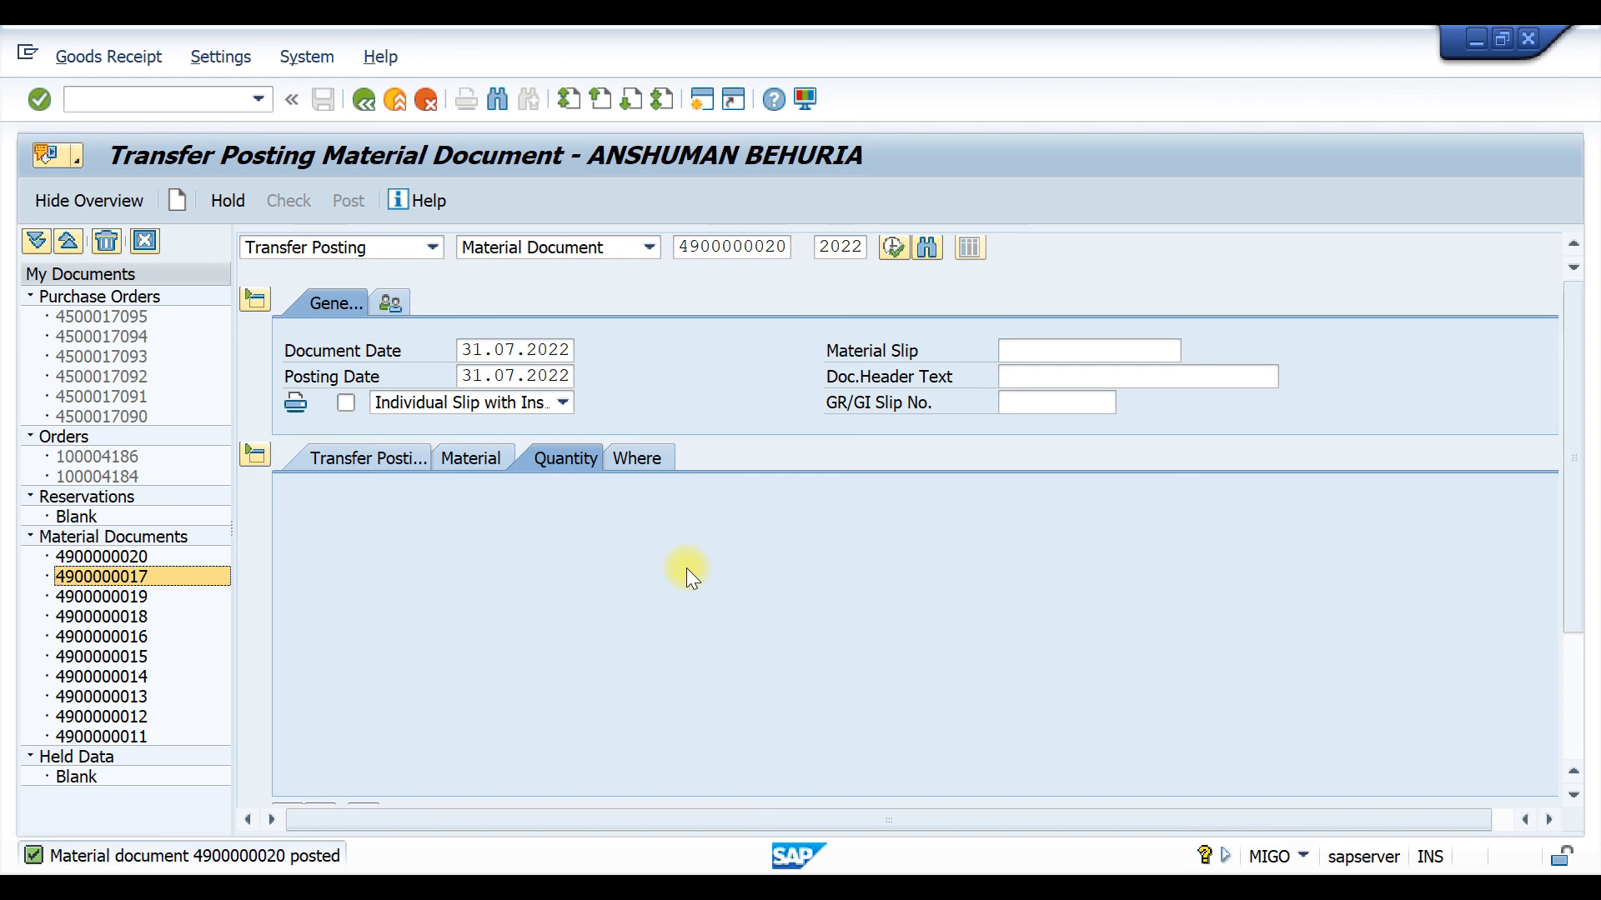
Step: Switch to Microsoft Whiteboard and write S and 10/PC below the first plant and S below Plant 2
key(alt+Tab)
key(alt+Tab)
key(alt+Tab)
key(alt+Tab)
key(alt+Tab)
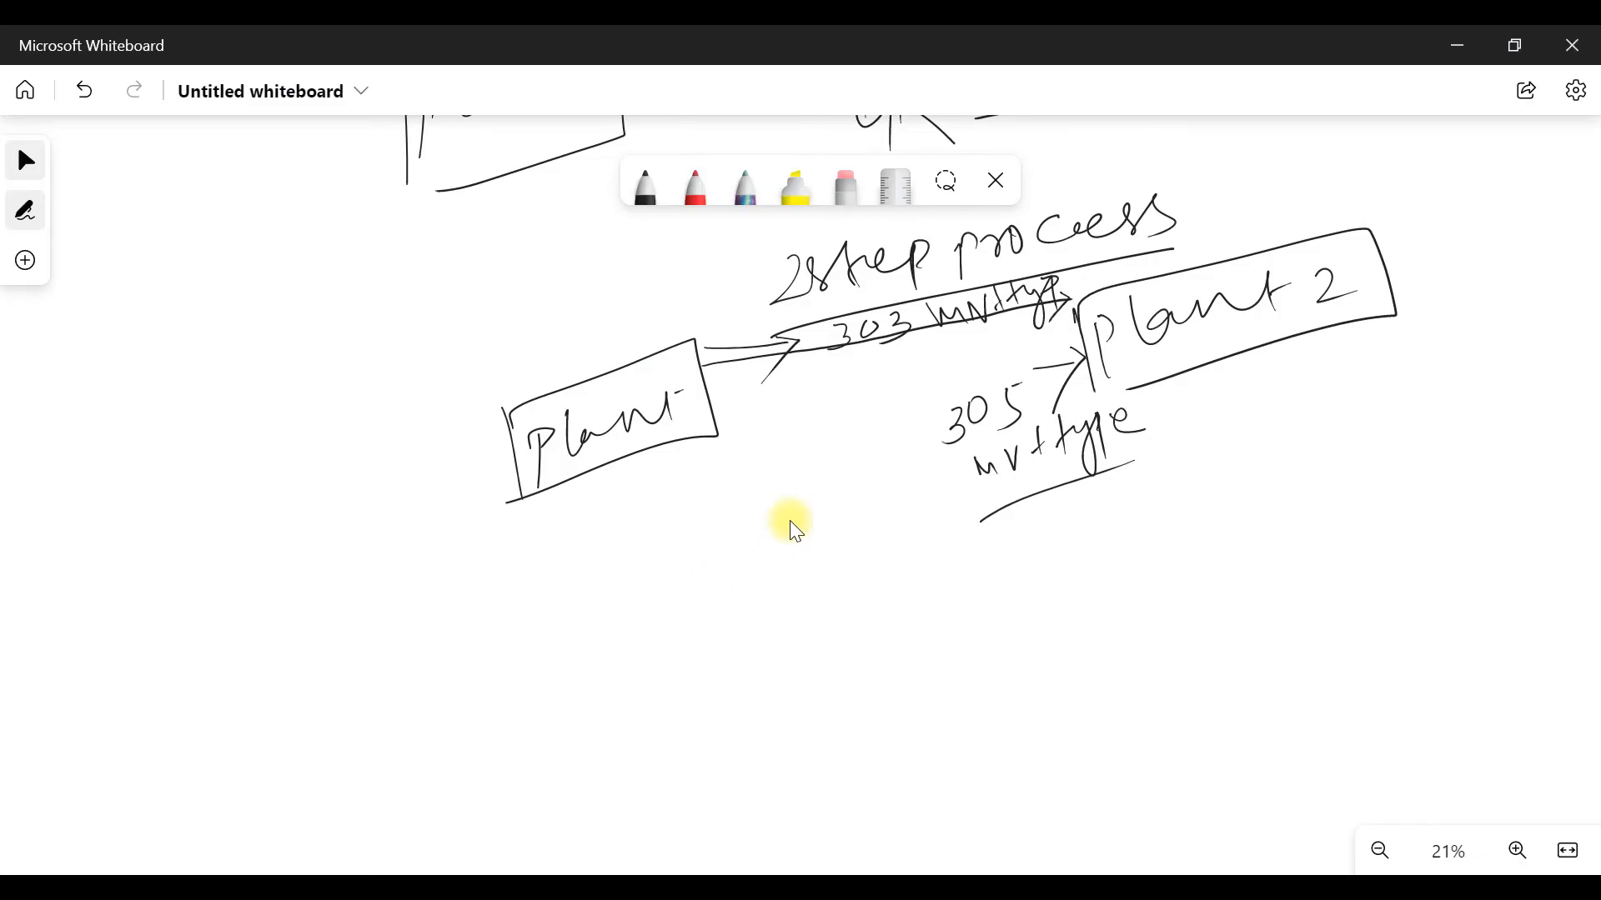
click(1021, 467)
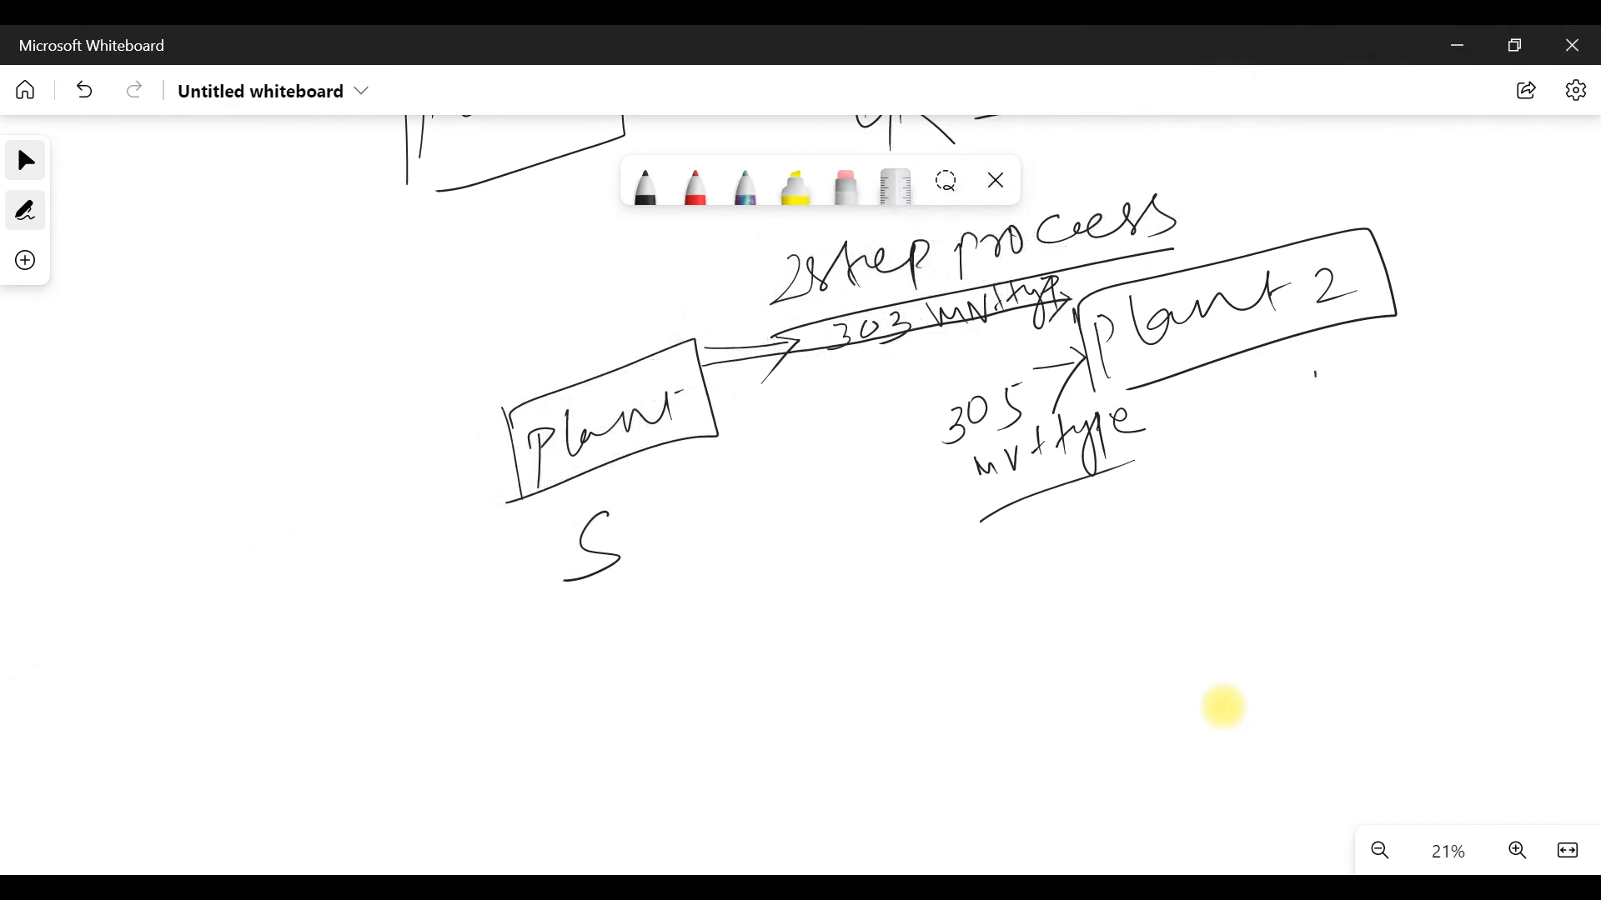
drag(1316, 373, 1290, 425)
mouse_move(604, 618)
mouse_down()
mouse_move(606, 655)
mouse_move(625, 608)
mouse_move(655, 651)
mouse_up()
mouse_move(708, 573)
mouse_down()
mouse_move(700, 631)
mouse_move(706, 601)
mouse_up()
drag(719, 581, 752, 586)
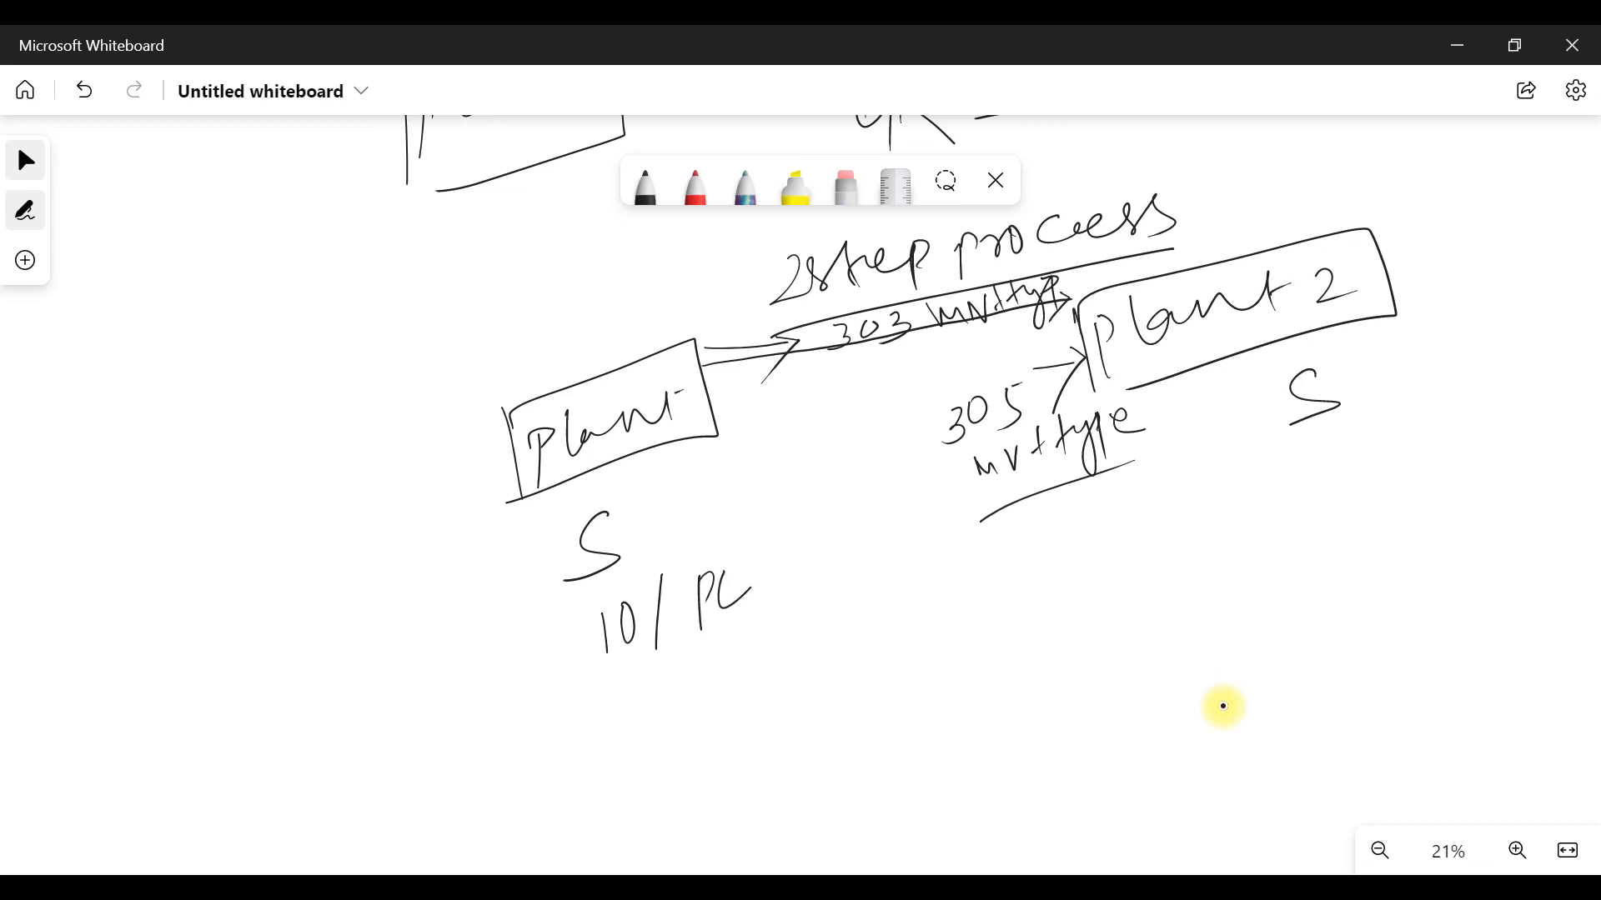
Step: Write 9/PC below Plant 2, draw an arrow towards it from the first plant's 10/PC, and tick the 10/PC
mouse_move(1288, 461)
mouse_down()
mouse_move(1293, 515)
mouse_move(1322, 506)
mouse_up()
mouse_move(1359, 441)
mouse_down()
mouse_move(1354, 488)
mouse_move(1363, 463)
mouse_move(1436, 448)
mouse_up()
click(1399, 429)
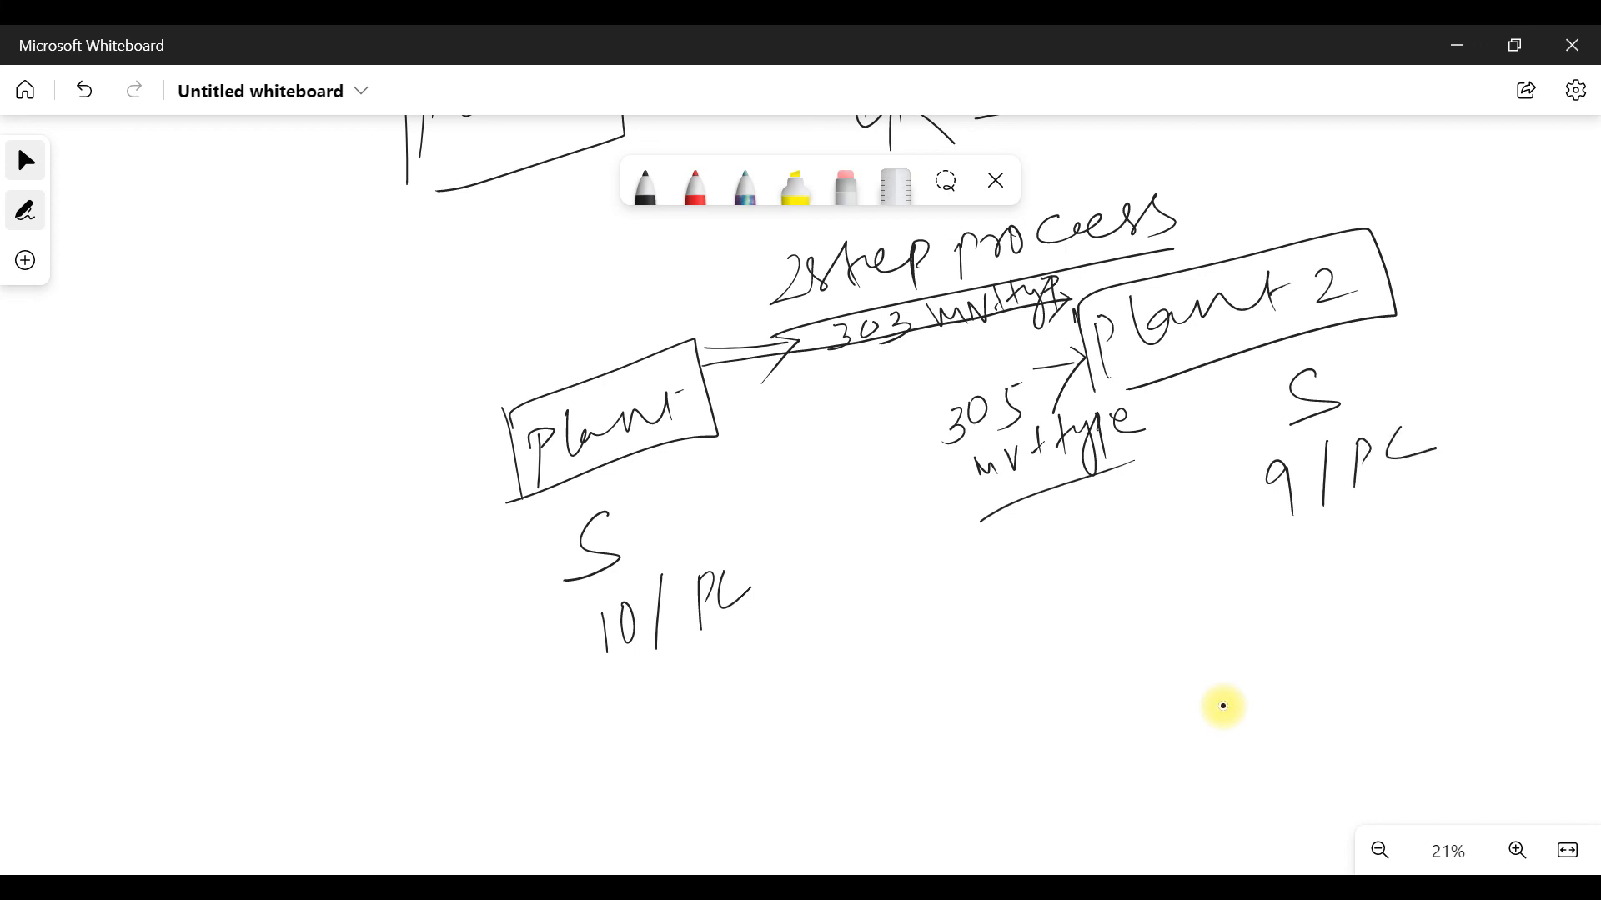
mouse_move(709, 657)
mouse_down()
mouse_move(996, 642)
mouse_move(1230, 553)
mouse_move(1228, 595)
mouse_up()
mouse_move(614, 679)
mouse_down()
mouse_move(638, 691)
mouse_move(665, 644)
mouse_up()
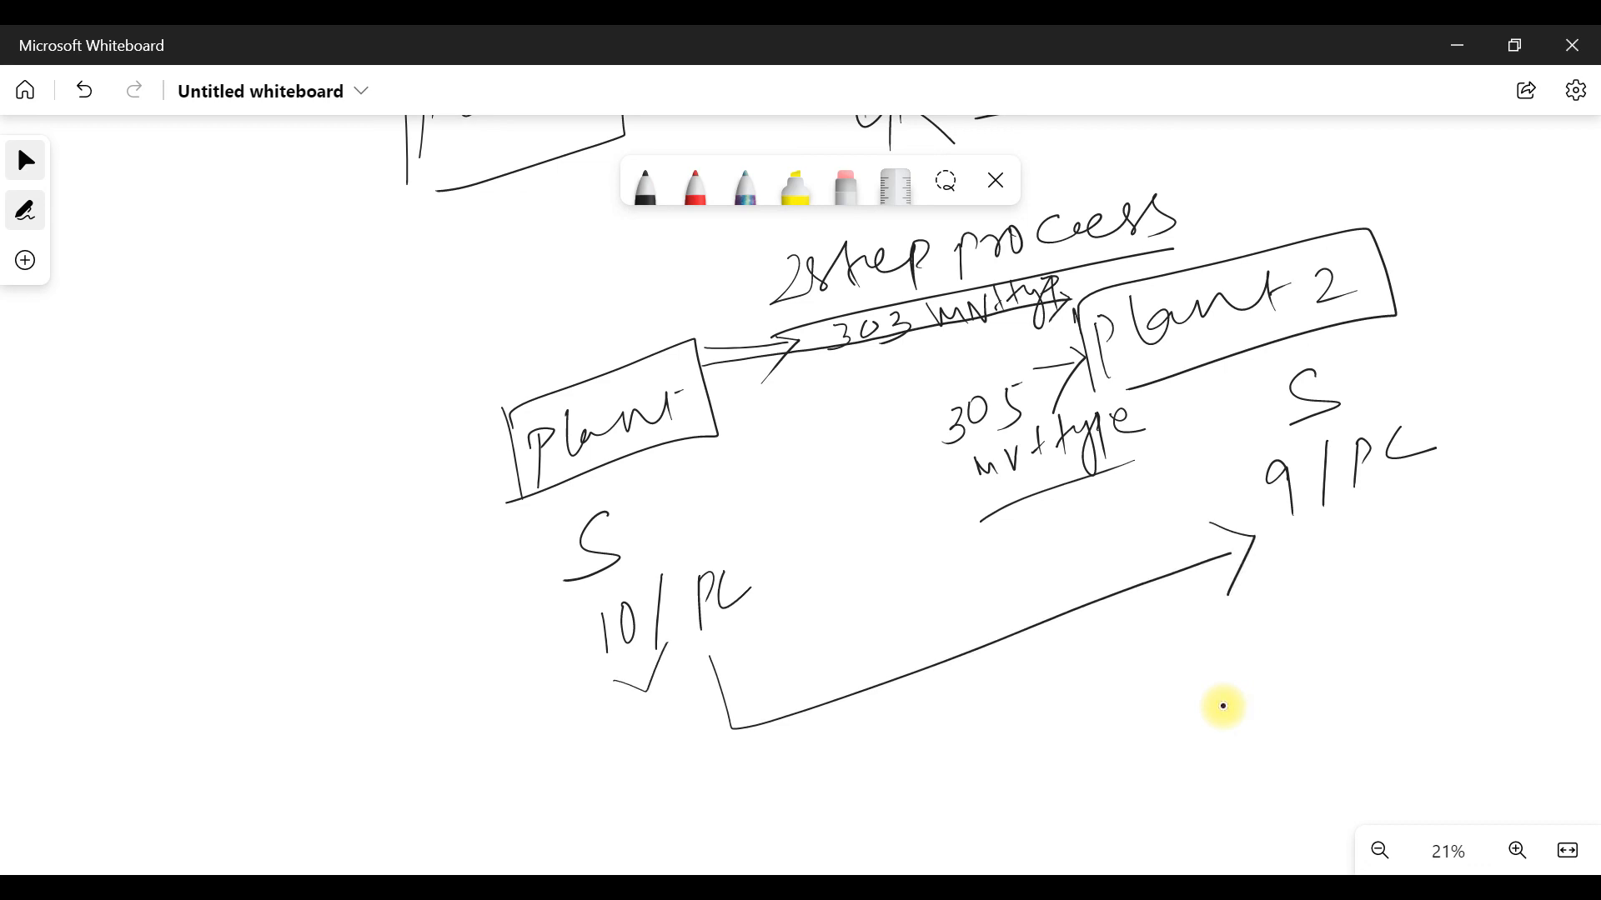
Step: Tick Plant 2's S, box its 9/PC, and write 10/PC over BSX in a second box underneath
mouse_move(1344, 370)
mouse_down()
mouse_move(1368, 380)
mouse_move(1390, 353)
mouse_up()
mouse_move(1340, 528)
mouse_down()
mouse_move(1337, 560)
mouse_move(1362, 524)
mouse_move(1382, 564)
mouse_move(1434, 504)
mouse_move(1417, 527)
mouse_up()
drag(1460, 494, 1489, 518)
mouse_move(1345, 577)
mouse_down()
mouse_move(1486, 524)
mouse_move(1386, 602)
mouse_up()
click(1429, 560)
mouse_move(1382, 574)
mouse_down()
mouse_move(1402, 586)
mouse_move(1387, 604)
mouse_move(1459, 593)
mouse_up()
mouse_move(1461, 562)
mouse_down()
mouse_move(1436, 598)
mouse_move(1501, 581)
mouse_up()
mouse_move(1313, 538)
mouse_down()
mouse_move(1320, 630)
mouse_move(1498, 484)
mouse_move(1368, 634)
mouse_move(1312, 634)
mouse_move(1461, 592)
mouse_up()
mouse_move(1253, 450)
mouse_down()
mouse_move(1265, 527)
mouse_move(1461, 455)
mouse_move(1263, 527)
mouse_up()
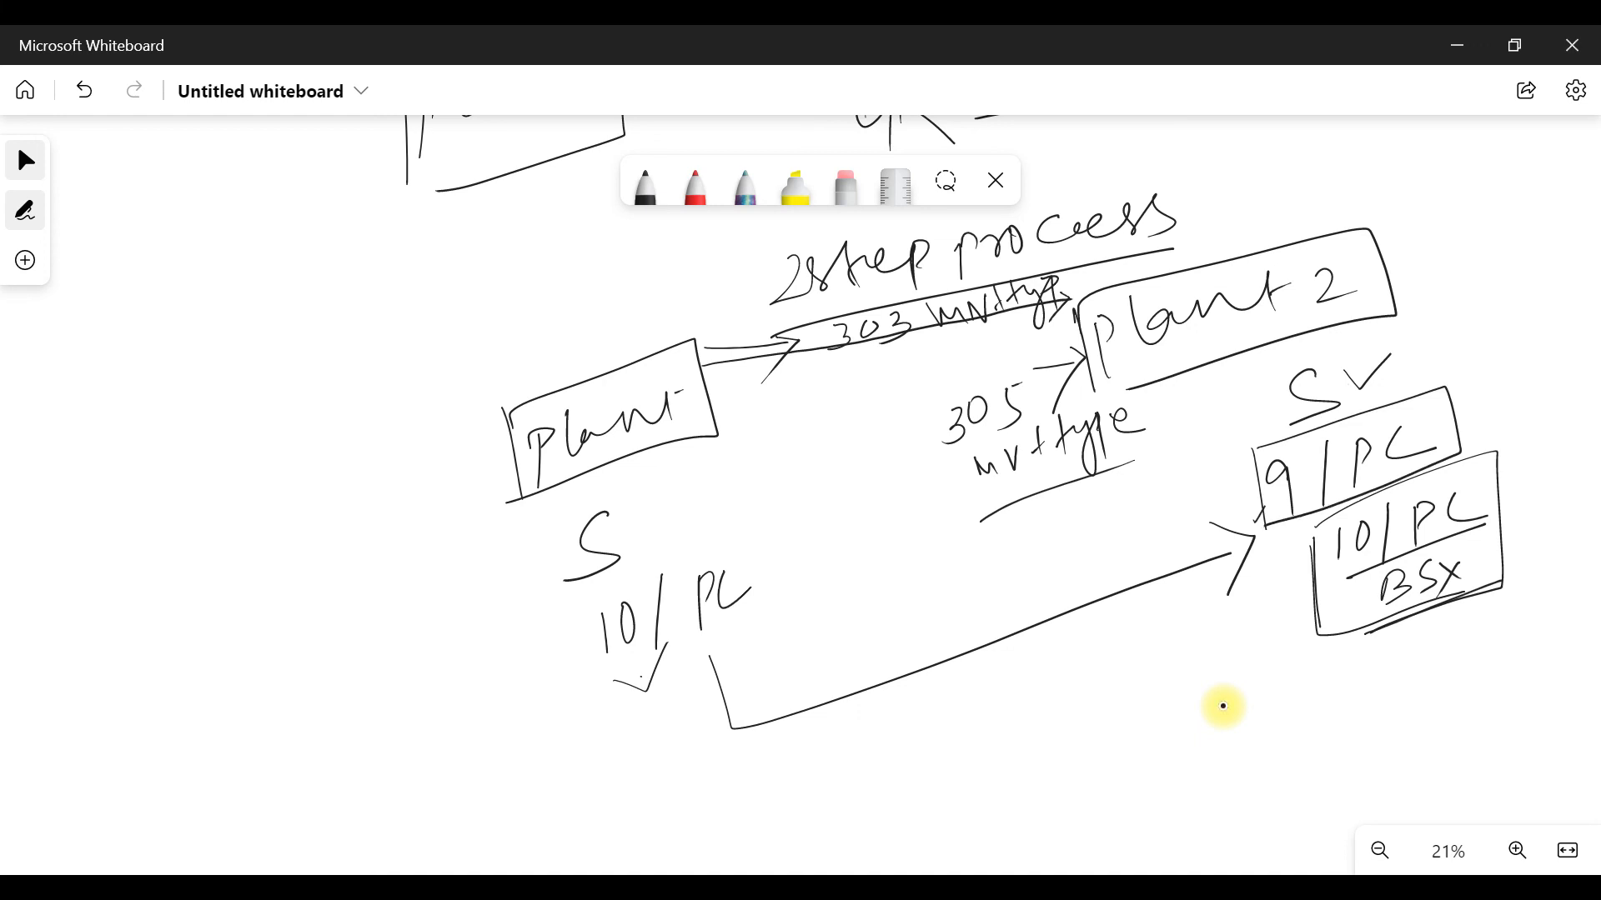
Step: Tick the 9/PC price and write AUM in a box below BSX with an outgoing arrow
drag(1452, 414, 1498, 398)
mouse_move(1352, 683)
mouse_down()
mouse_move(1358, 661)
mouse_move(1378, 697)
mouse_move(1403, 642)
mouse_move(1440, 690)
mouse_up()
mouse_move(1332, 643)
mouse_down()
mouse_move(1330, 723)
mouse_move(1455, 607)
mouse_move(1338, 714)
mouse_move(1328, 670)
mouse_move(1338, 724)
mouse_move(1478, 680)
mouse_move(1443, 615)
mouse_move(1474, 674)
mouse_move(1413, 704)
mouse_up()
mouse_move(1464, 639)
mouse_down()
mouse_move(1502, 623)
mouse_move(1503, 659)
mouse_up()
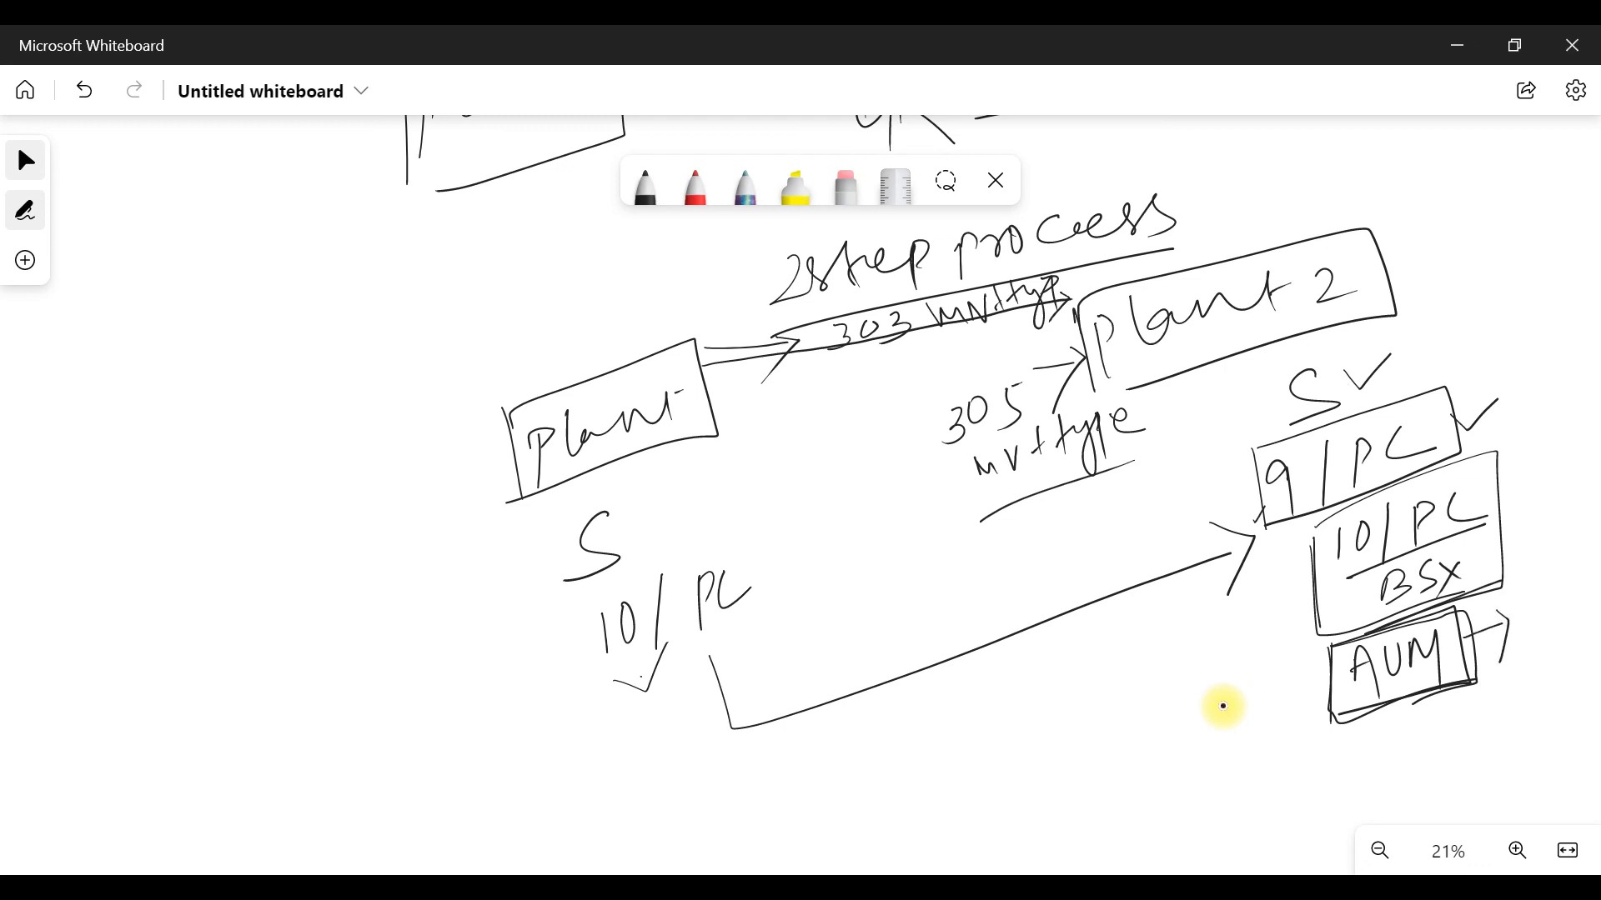
Step: Annotate the AUM box with 1/PC, a 100 below it and a tick, and draw a small box at its arrow's end
mouse_move(1226, 684)
mouse_down()
mouse_move(1226, 722)
mouse_move(1245, 726)
mouse_move(1266, 696)
mouse_up()
drag(1310, 667, 1313, 692)
mouse_move(1386, 715)
mouse_down()
mouse_move(1387, 755)
mouse_move(1403, 718)
mouse_up()
drag(1424, 710, 1422, 714)
drag(1379, 775, 1463, 727)
mouse_move(1309, 718)
mouse_down()
mouse_move(1326, 737)
mouse_move(1380, 682)
mouse_up()
mouse_move(1523, 600)
mouse_down()
mouse_move(1524, 640)
mouse_move(1562, 586)
mouse_move(1567, 627)
mouse_up()
drag(1567, 627, 1529, 652)
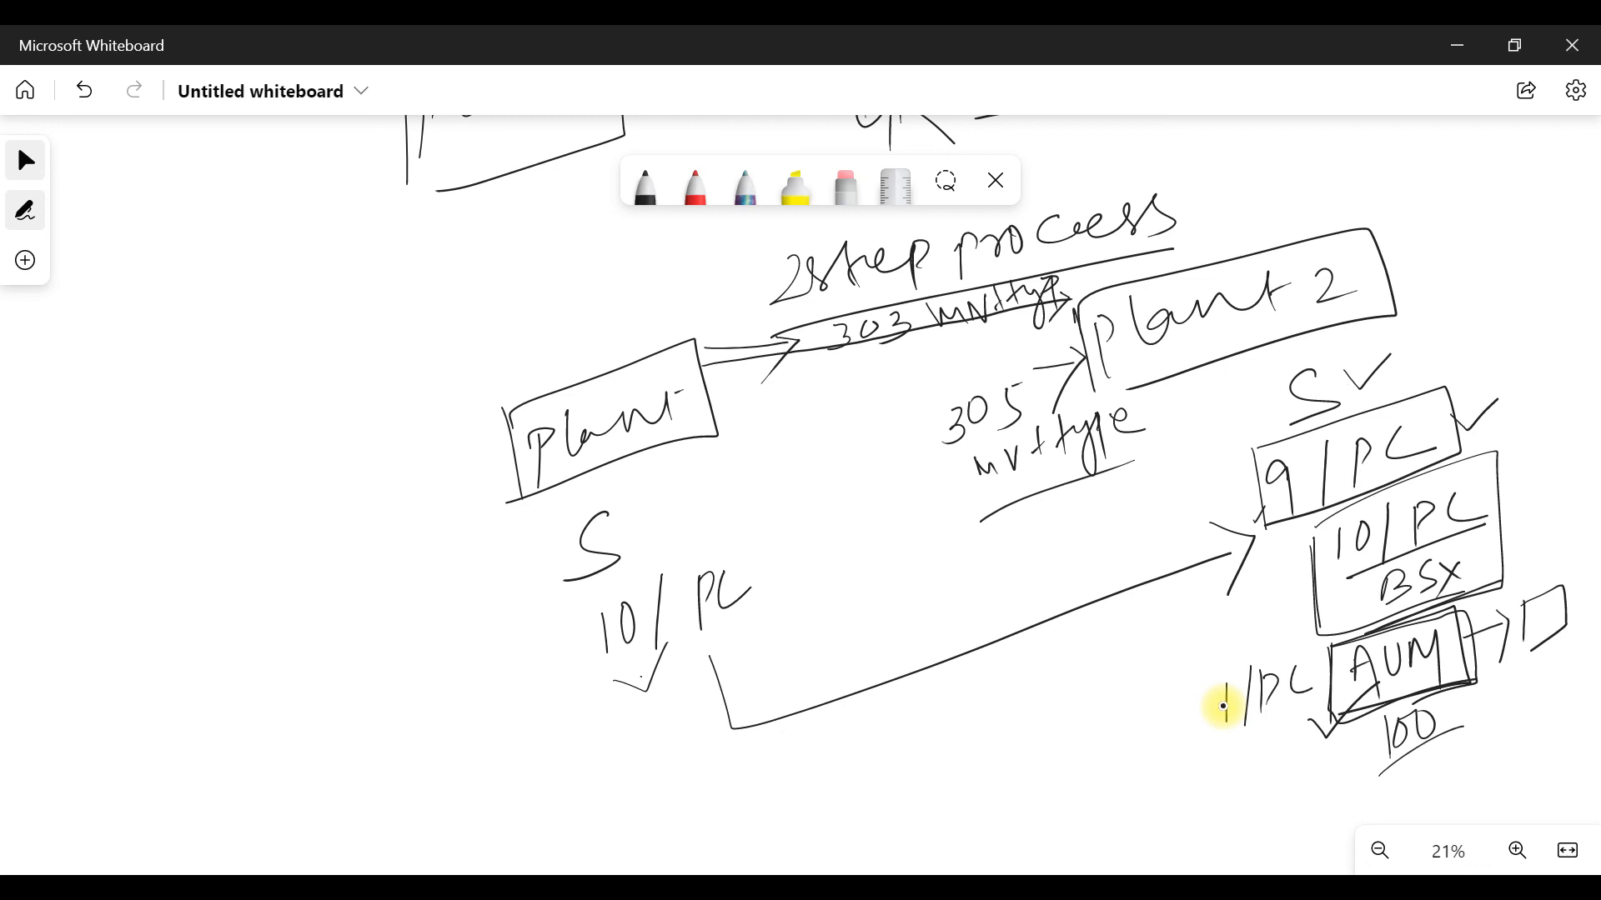
Step: Re-outline the 10/PC BSX box and add tick marks beside it, the 9/PC price and both plants' S labels
mouse_move(1311, 533)
mouse_down()
mouse_move(1309, 638)
mouse_move(1480, 456)
mouse_move(1506, 583)
mouse_move(1566, 522)
mouse_up()
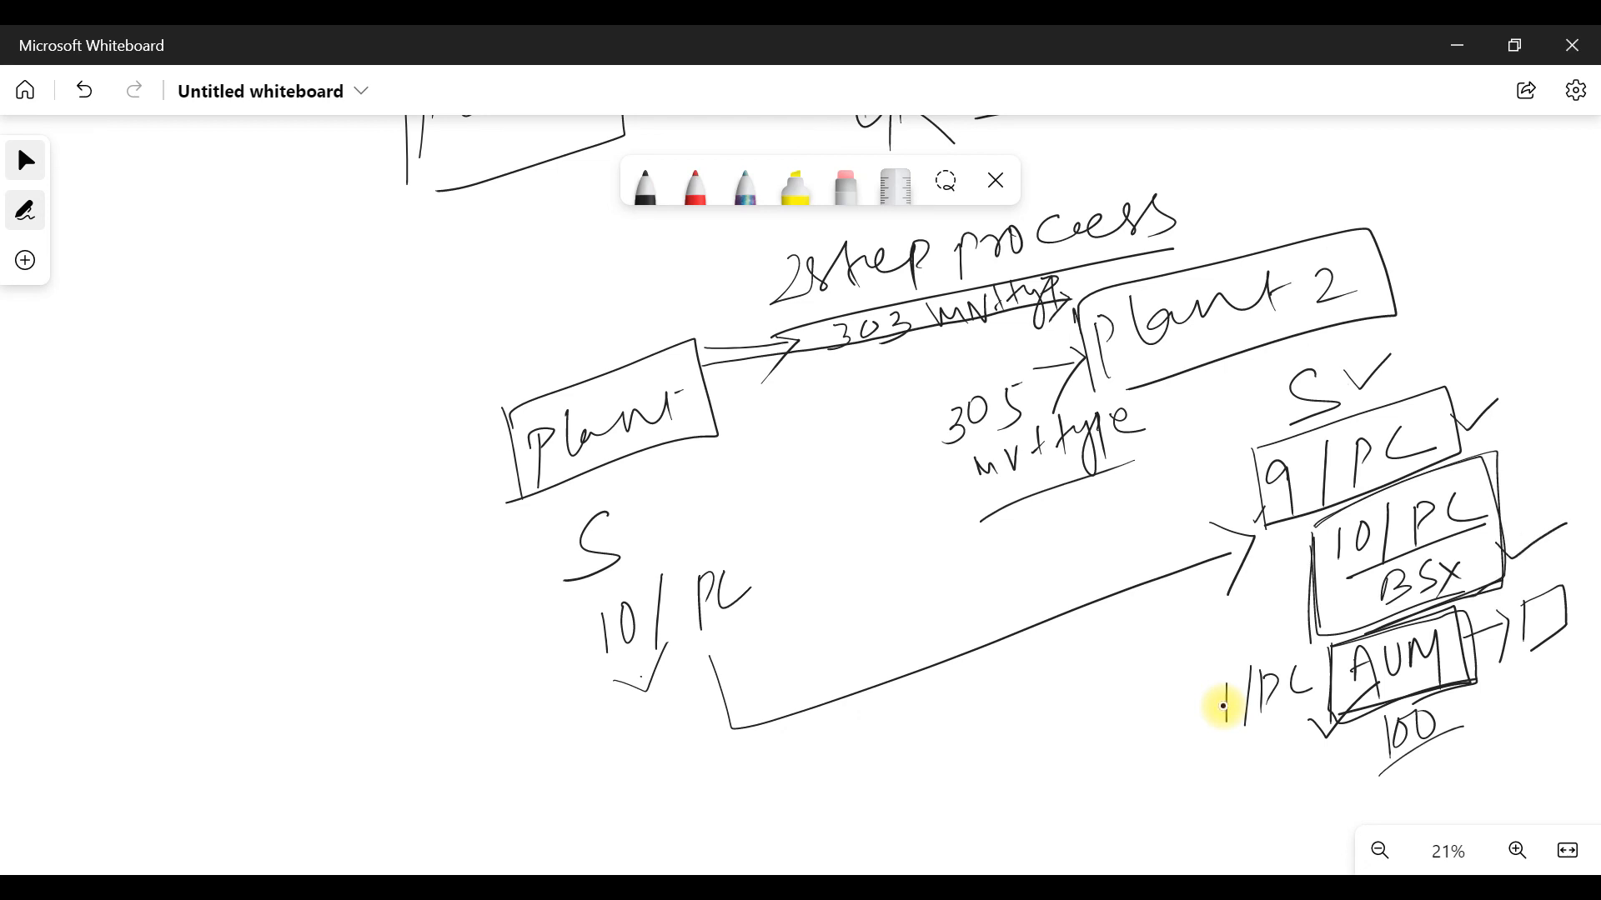
mouse_move(645, 515)
mouse_down()
mouse_move(670, 525)
mouse_move(728, 448)
mouse_up()
drag(1403, 341, 1443, 318)
drag(1445, 406, 1517, 357)
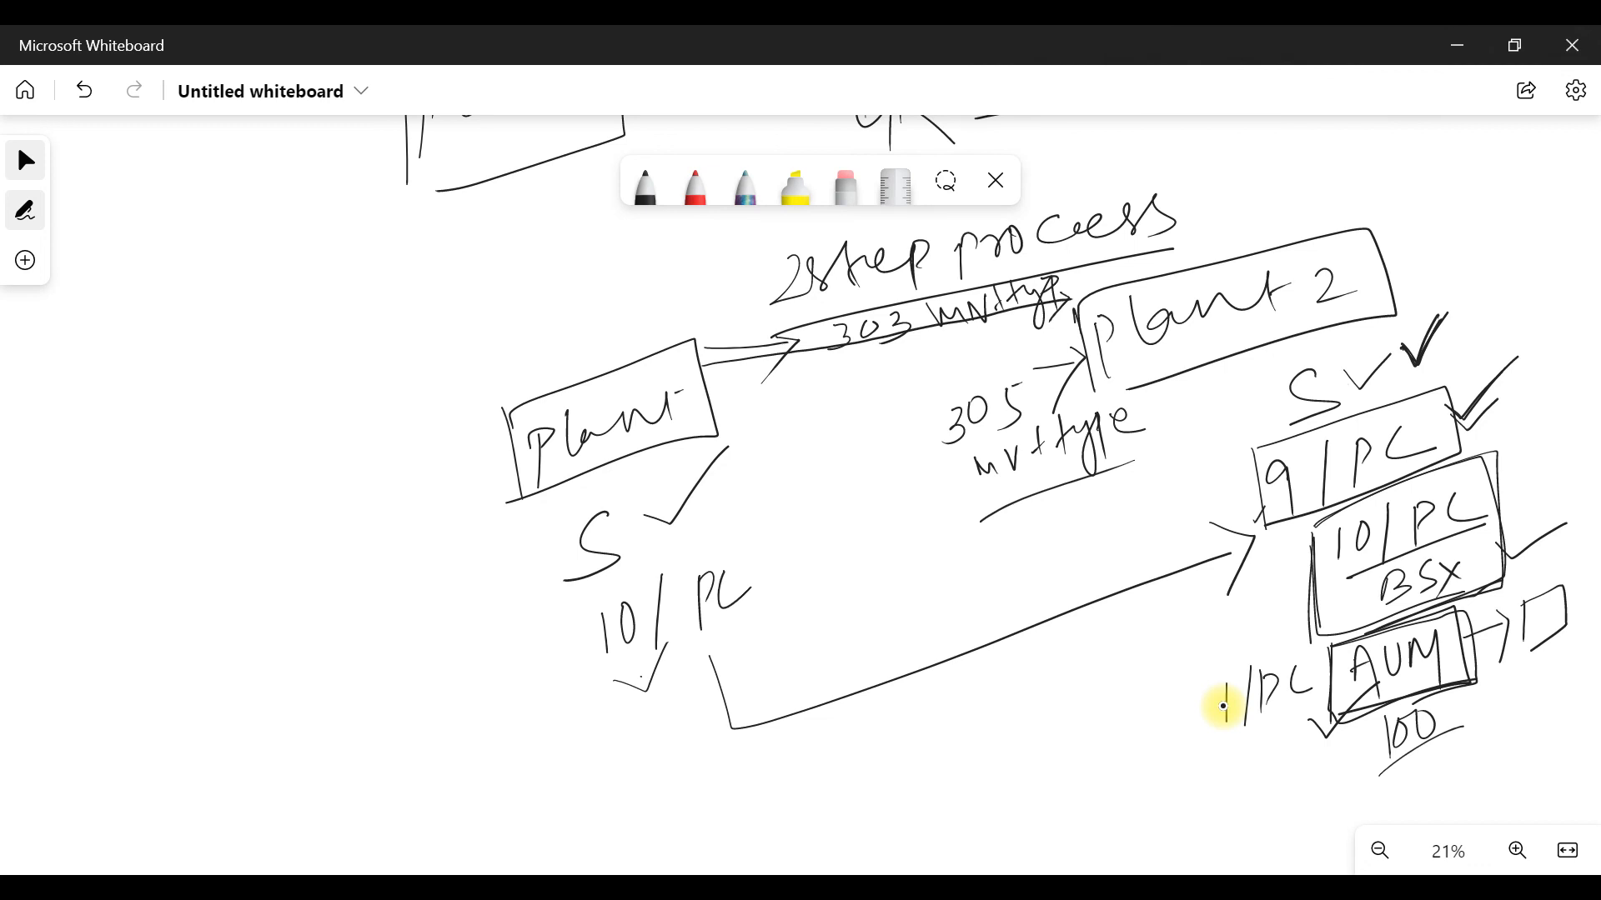
drag(1493, 505, 1557, 477)
drag(1489, 500, 1560, 457)
drag(1351, 371, 1398, 344)
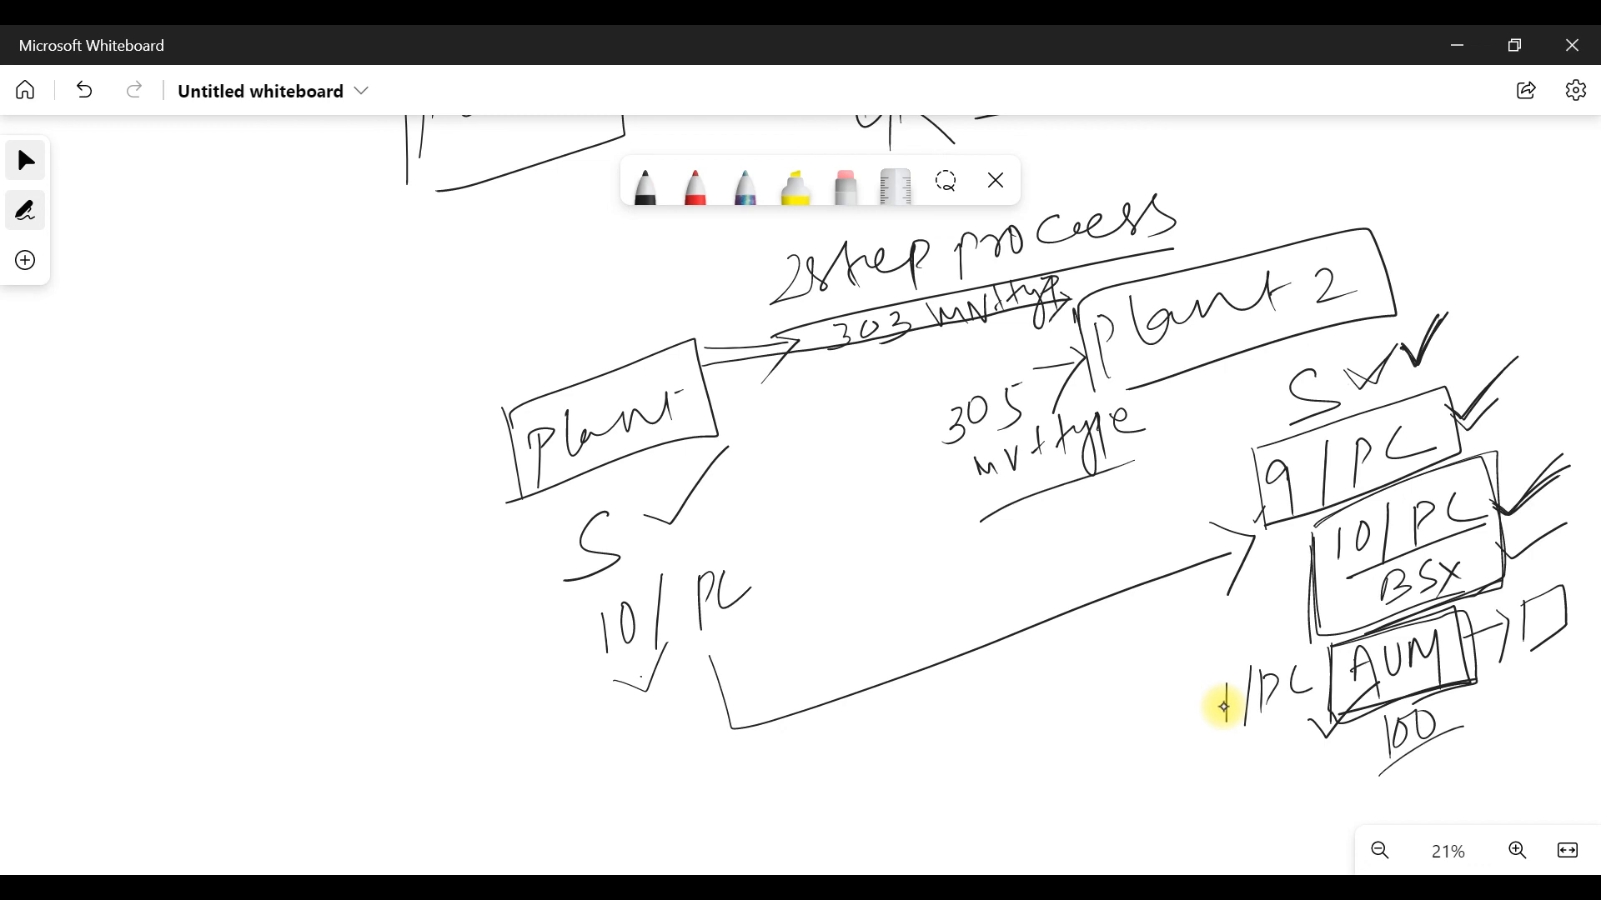
Step: Enclose the 1/PC, AUM and 100 notes in one large box and add another tick beside 9/PC
mouse_move(1214, 660)
mouse_down()
mouse_move(1215, 769)
mouse_move(1516, 589)
mouse_move(1517, 754)
mouse_move(1262, 794)
mouse_up()
drag(1197, 704, 1443, 745)
drag(1481, 414, 1555, 383)
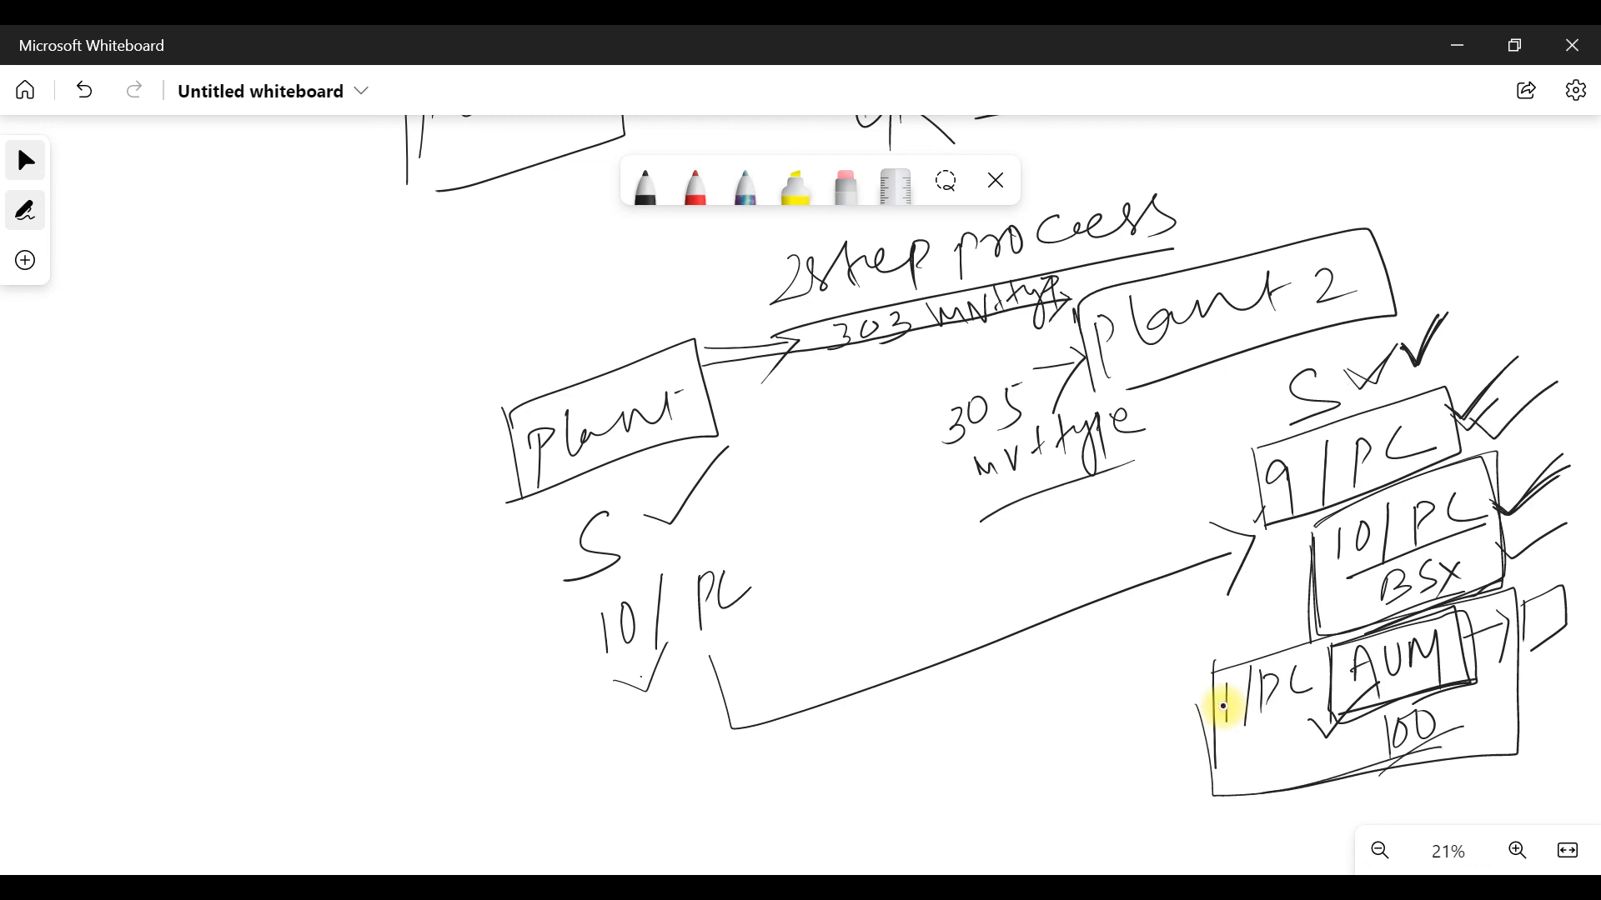
Step: Write MO next to the ticks at Plant 2's S and add further ticks beside the BSX and AUM boxes
mouse_move(1421, 365)
mouse_down()
mouse_move(1458, 317)
mouse_move(1491, 330)
mouse_move(1519, 315)
mouse_up()
drag(1468, 371, 1531, 339)
drag(1513, 515, 1591, 474)
mouse_move(1490, 683)
mouse_down()
mouse_move(1501, 696)
mouse_move(1591, 627)
mouse_up()
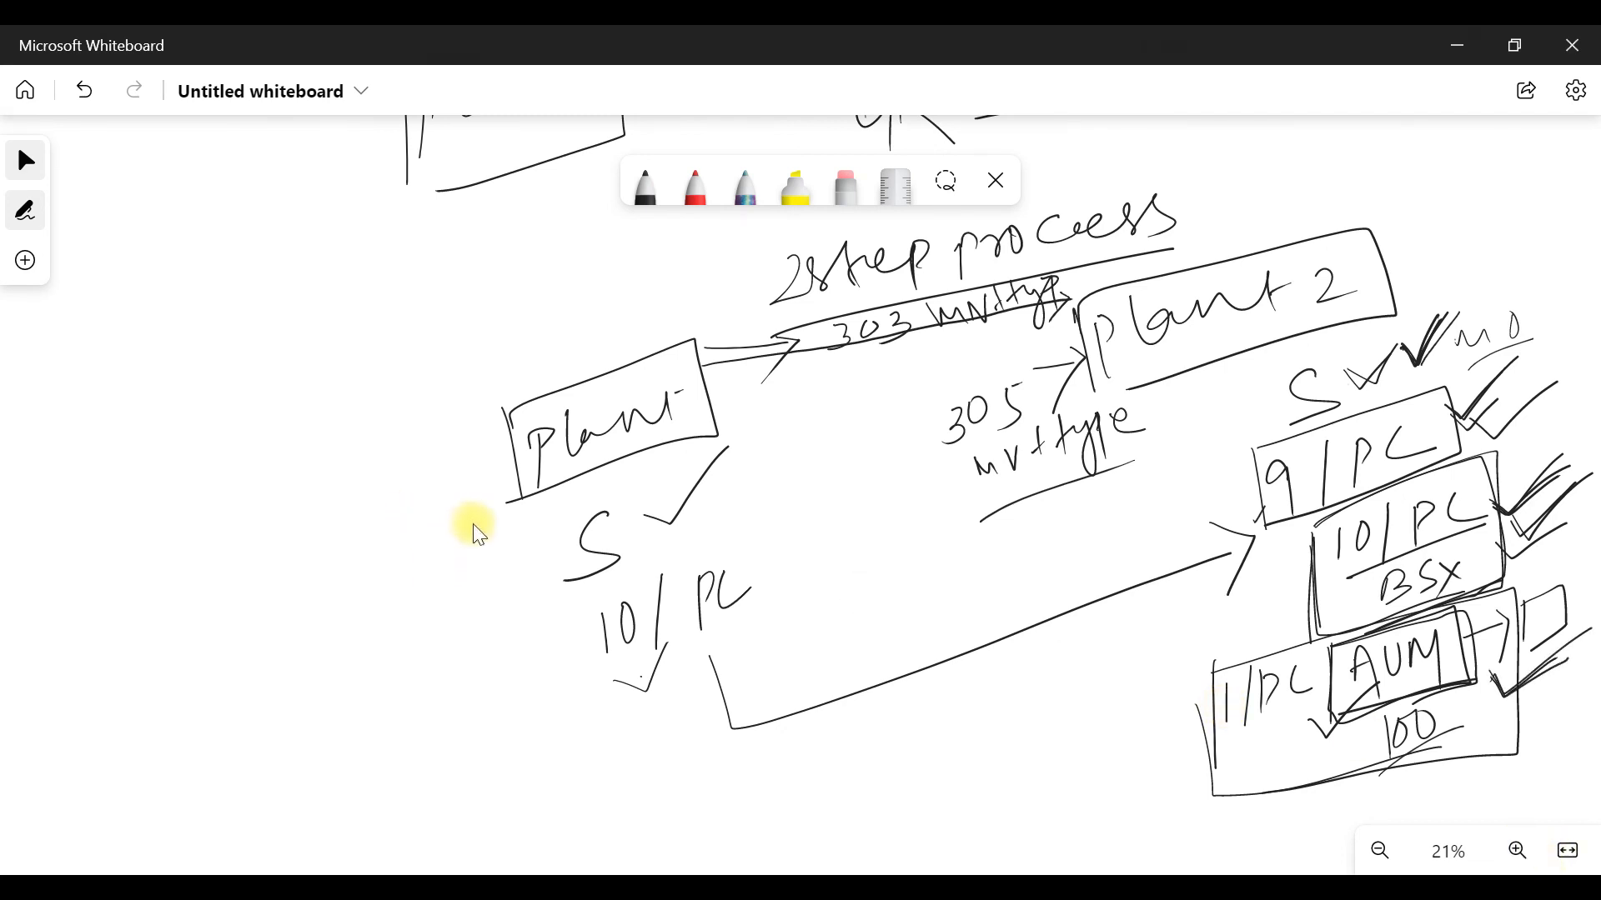